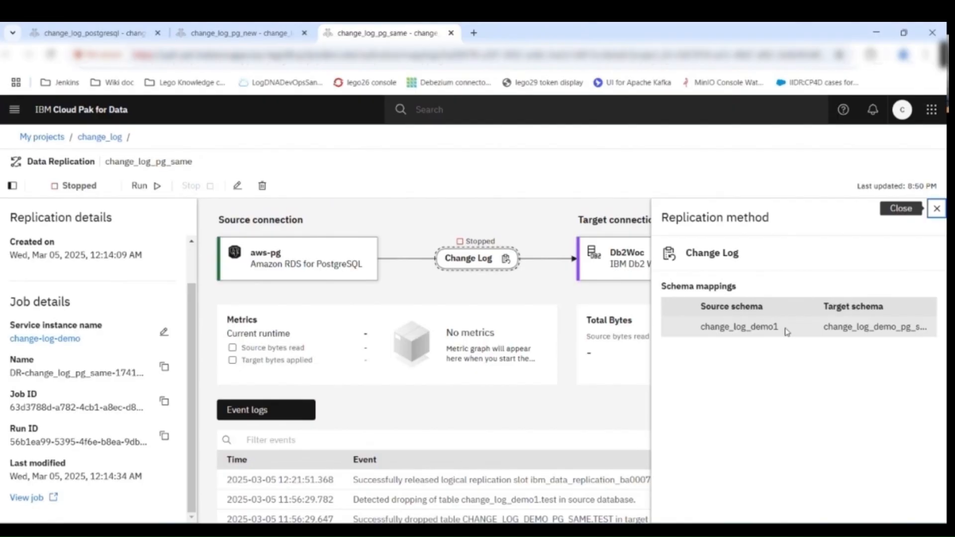
- Review the Change Log schema mappings of the change_log_pg_same and change_log_pg_new replications
left_click(759, 327)
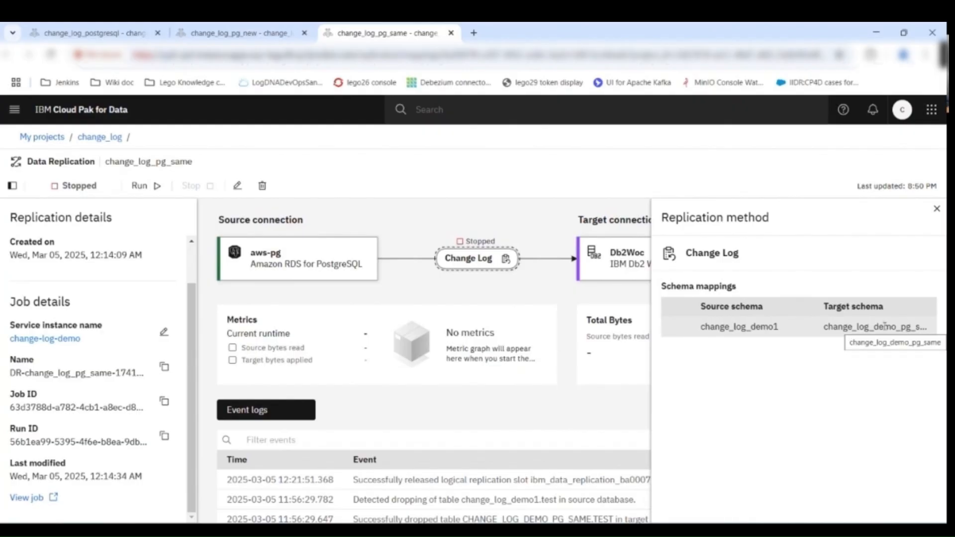
left_click(234, 33)
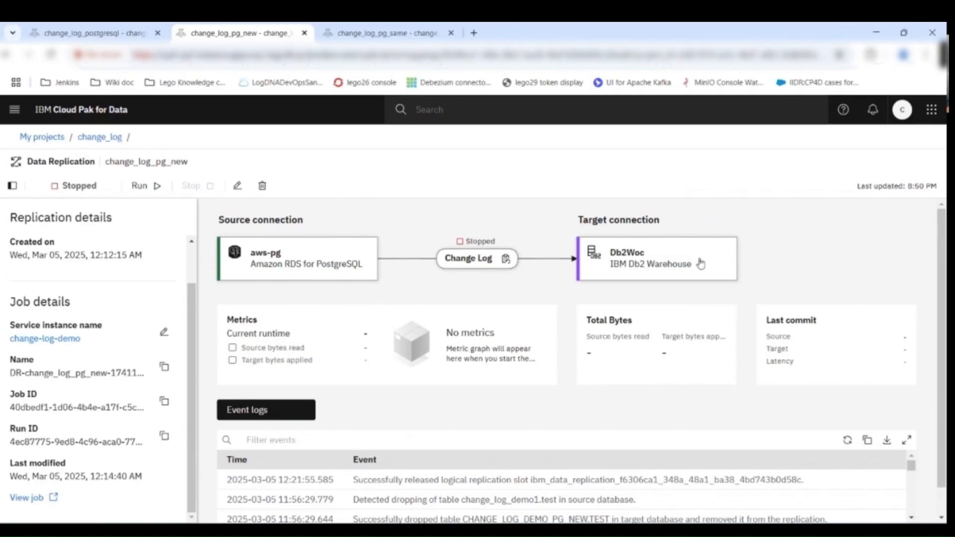
left_click(468, 260)
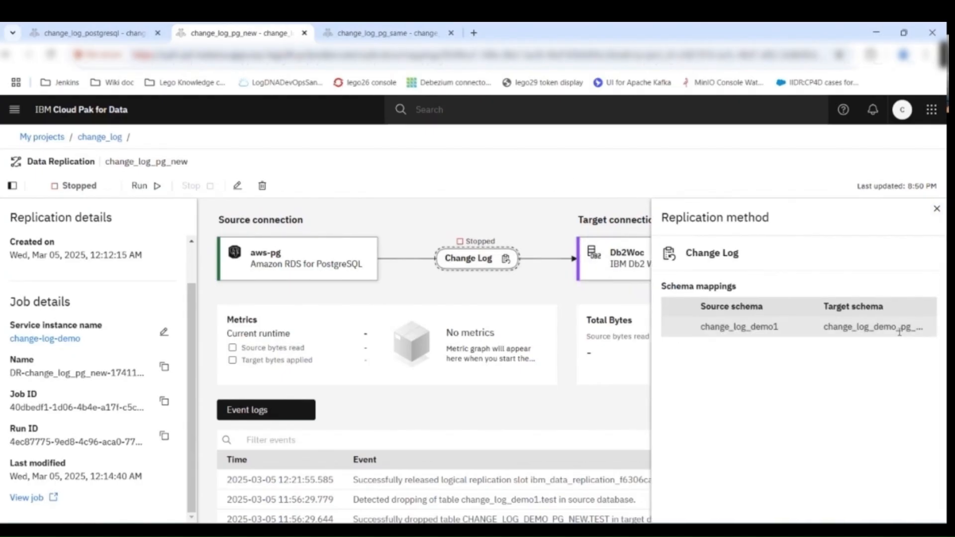
left_click(93, 33)
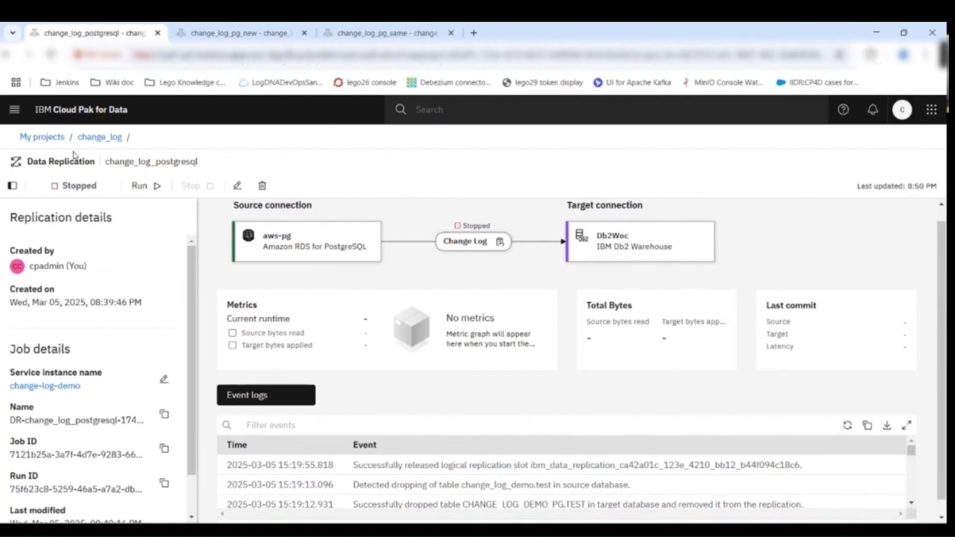
key("ctrl+Tab")
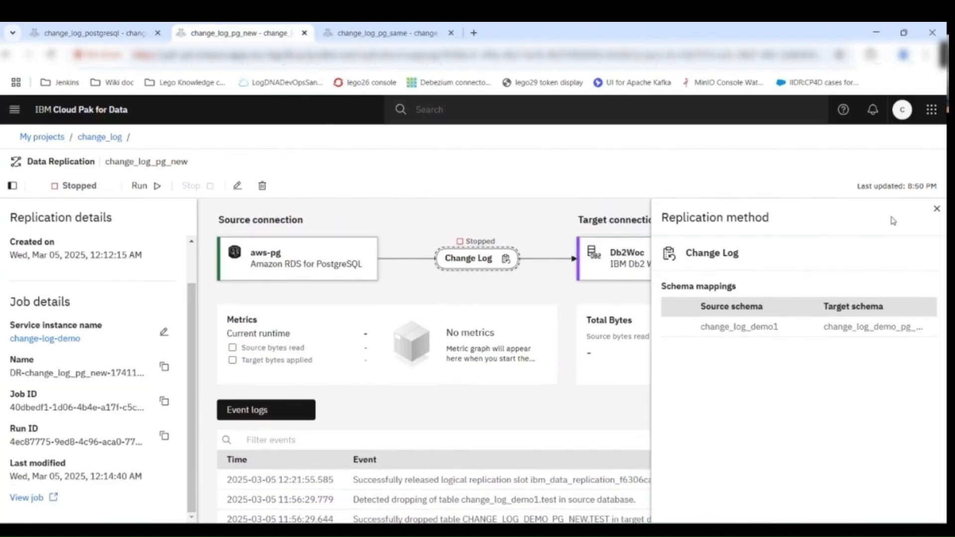
left_click(937, 209)
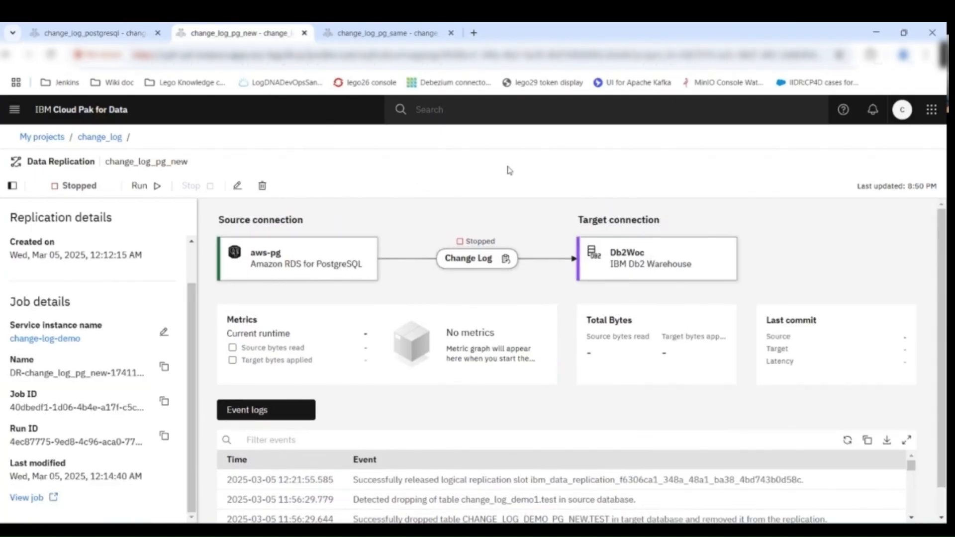
- Start the change_log_pg_new and change_log_pg_same replications and close the open replication method details
left_click(141, 186)
key("ctrl+Tab")
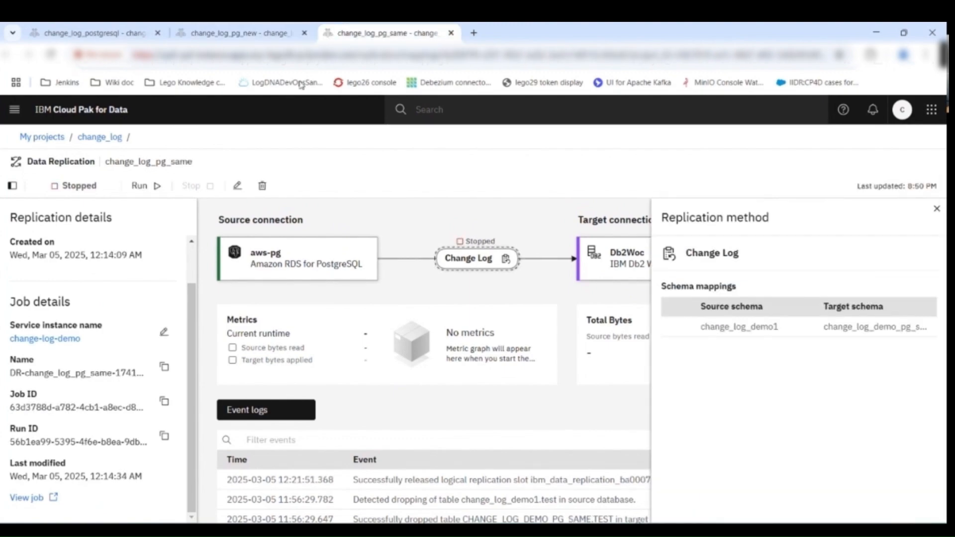
left_click(143, 187)
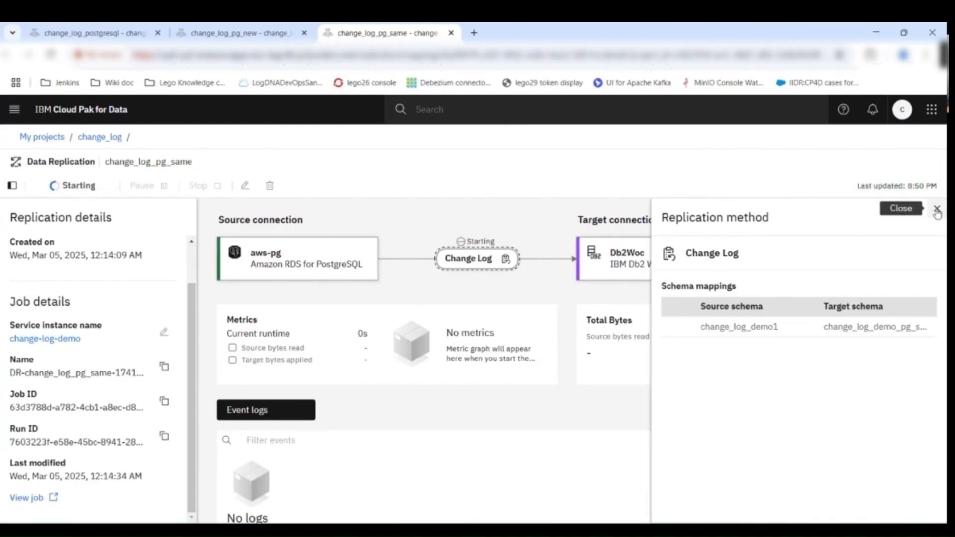
left_click(938, 208)
- Copy the run ID of the change_log_pg_new replication into the new 5 scratch file in Notepad++
left_click(240, 33)
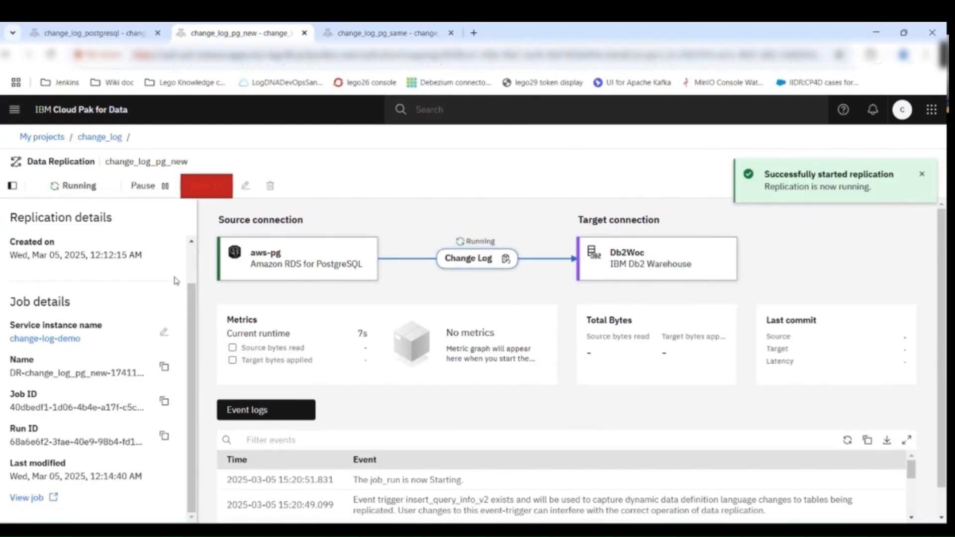
left_click(164, 436)
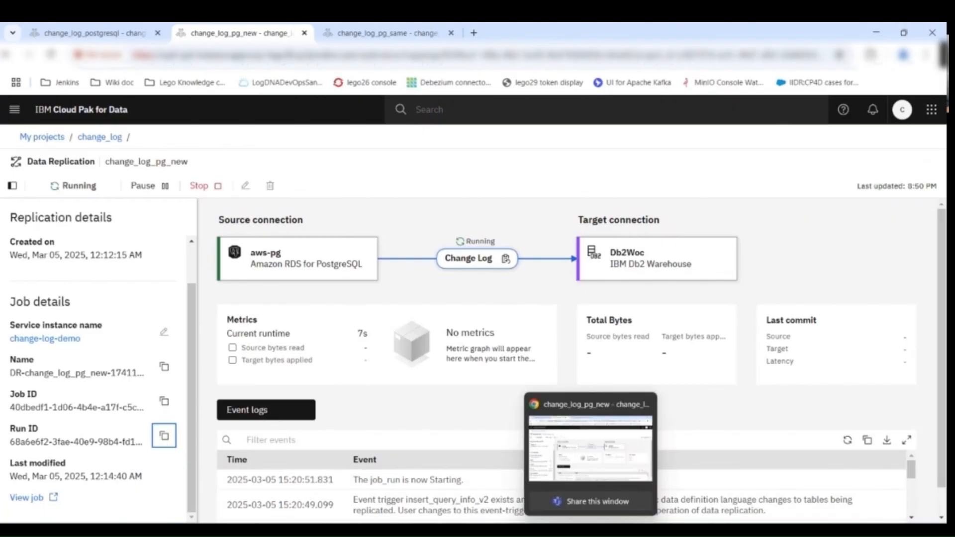
key("alt+Tab")
left_click(348, 71)
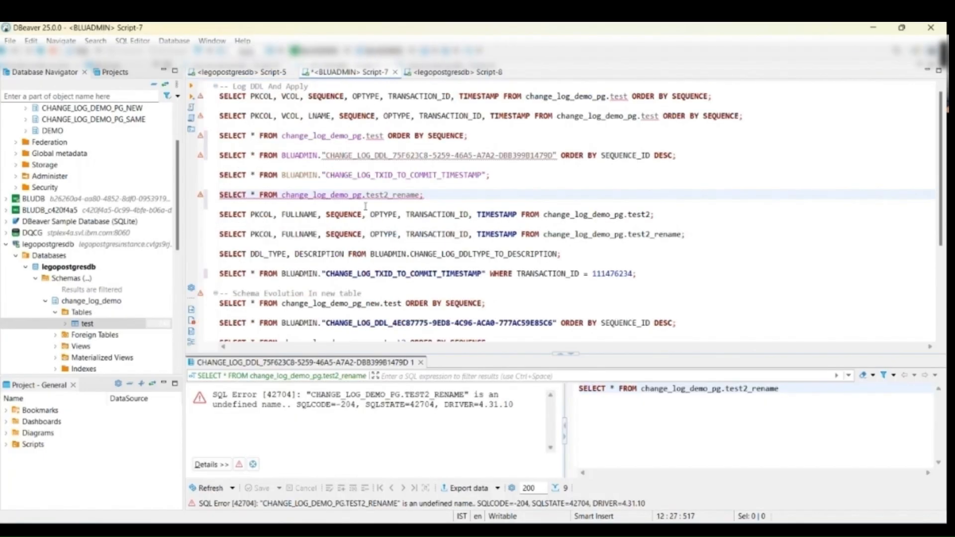
scroll(367, 232, "down", 3)
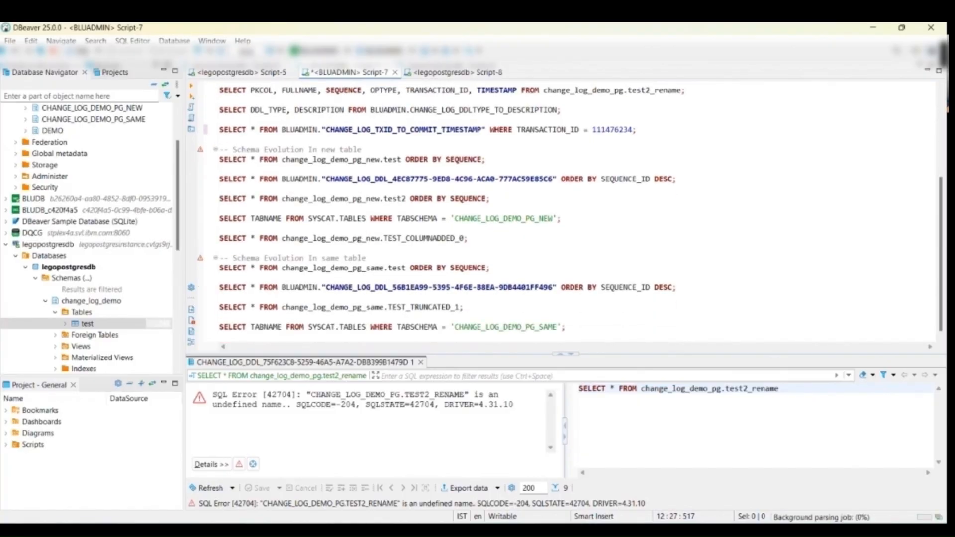
key("alt+Tab")
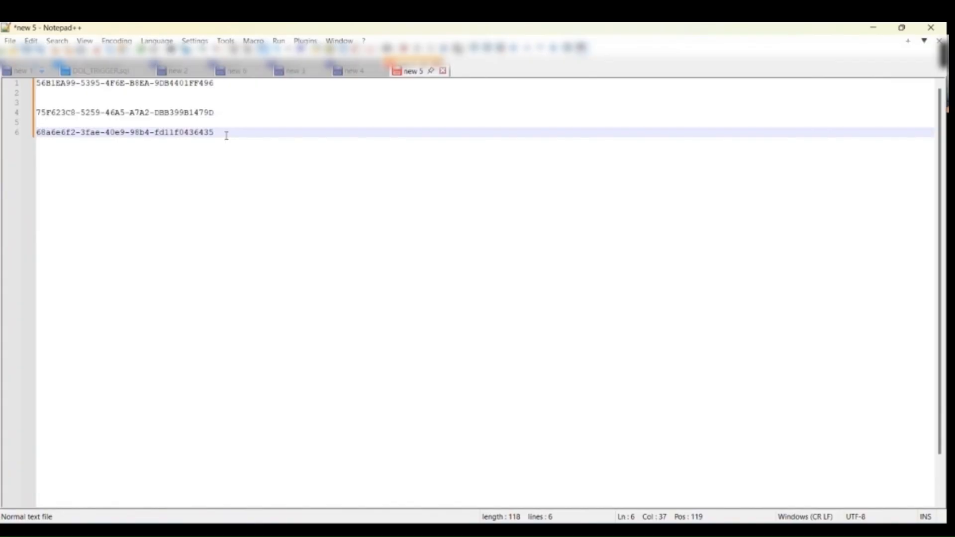
- Convert the run ID just added on line 6 to uppercase and copy it
key("shift+Home")
left_click(31, 41)
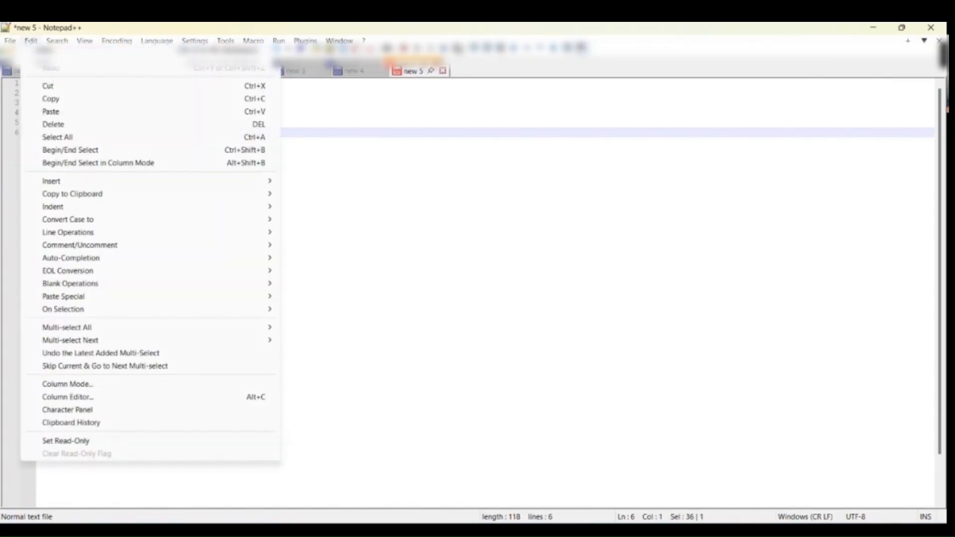
mouse_move(198, 222)
left_click(299, 220)
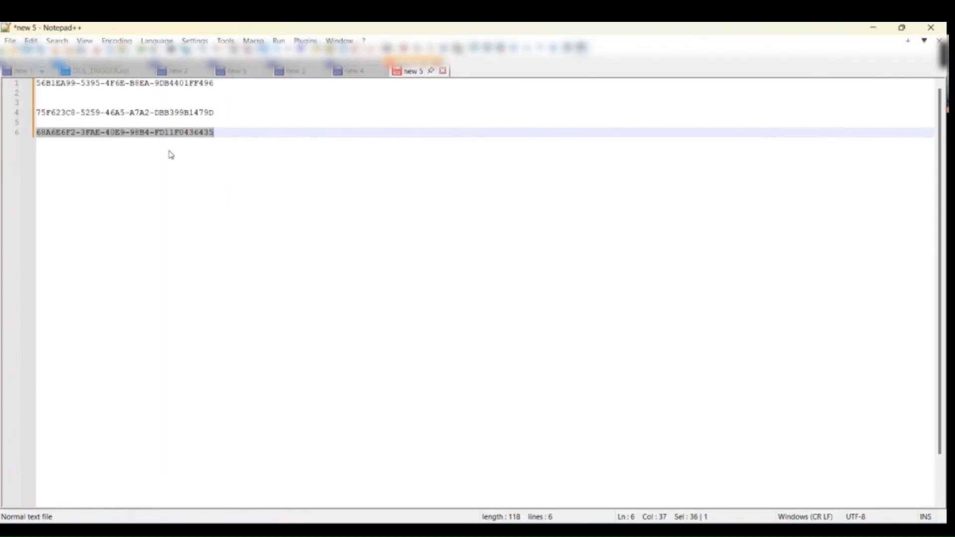
right_click(159, 138)
left_click(185, 155)
- Switch to DBeaver and replace the run ID in the new-table CHANGE_LOG_DDL query with the copied one
left_click(872, 29)
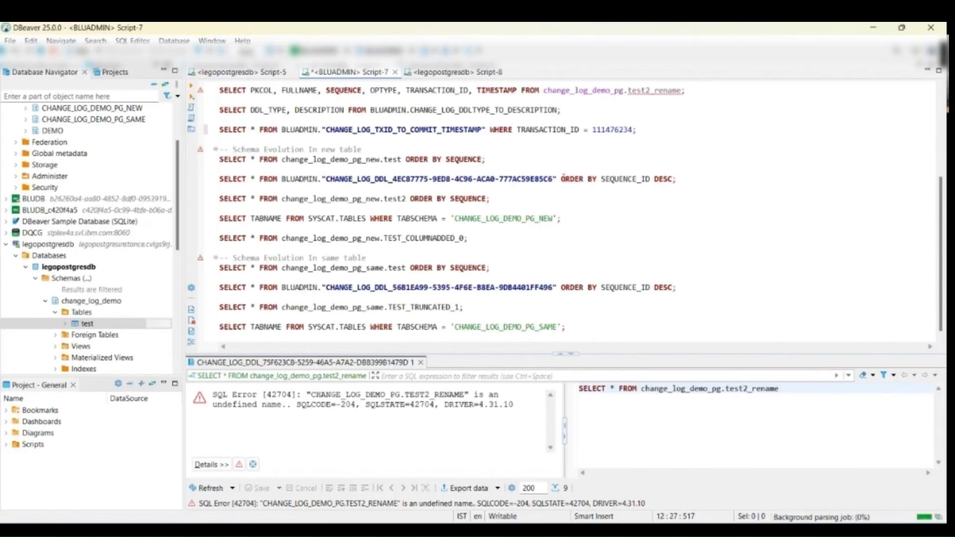
left_click_drag(554, 178, 393, 179)
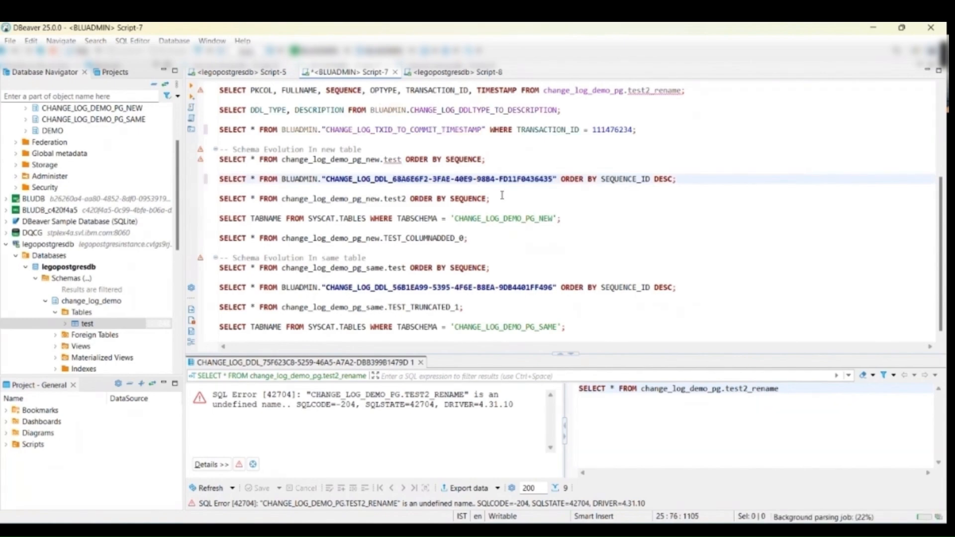
key("ctrl+v")
- Copy the run ID of the change_log_pg_same replication and add it on line 8 of the Notepad++ scratch file
mouse_move(591, 530)
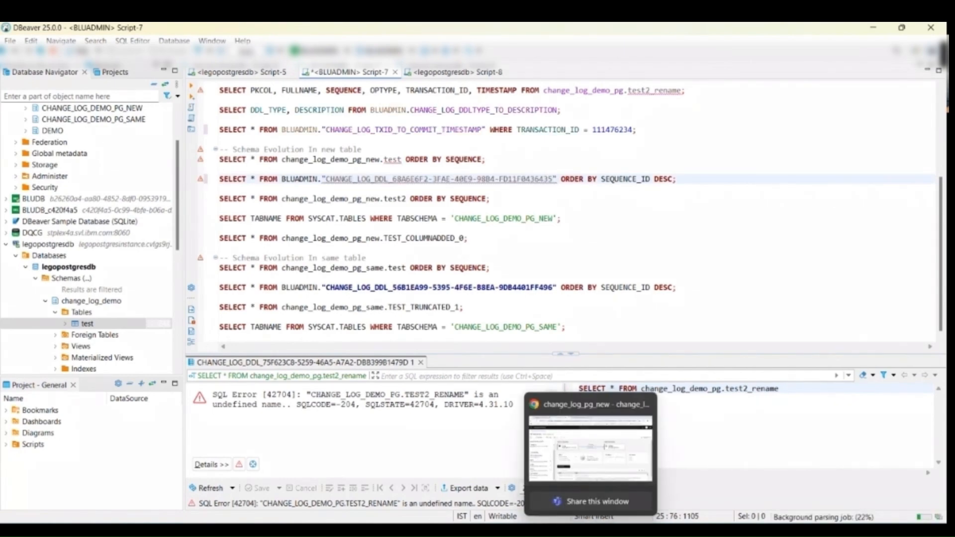
left_click(591, 451)
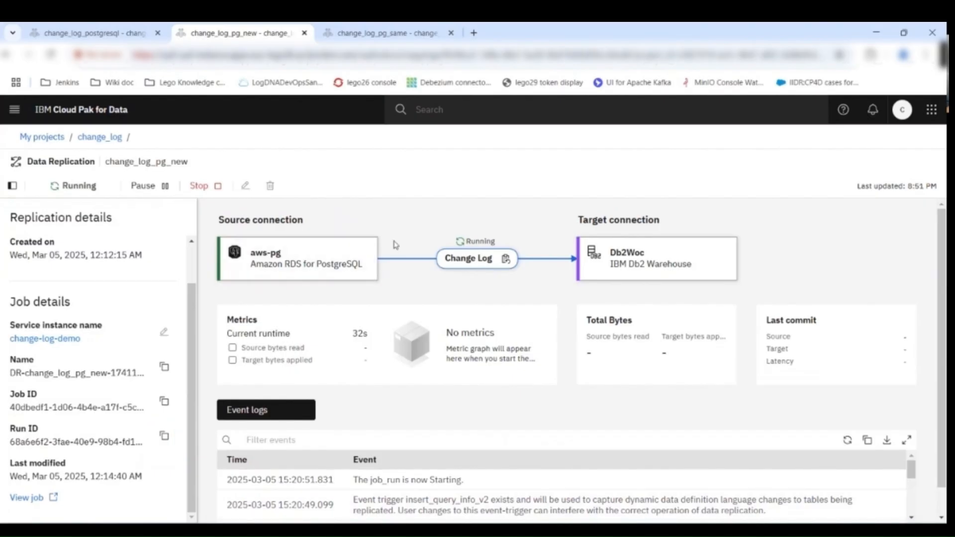
left_click(105, 34)
left_click(383, 33)
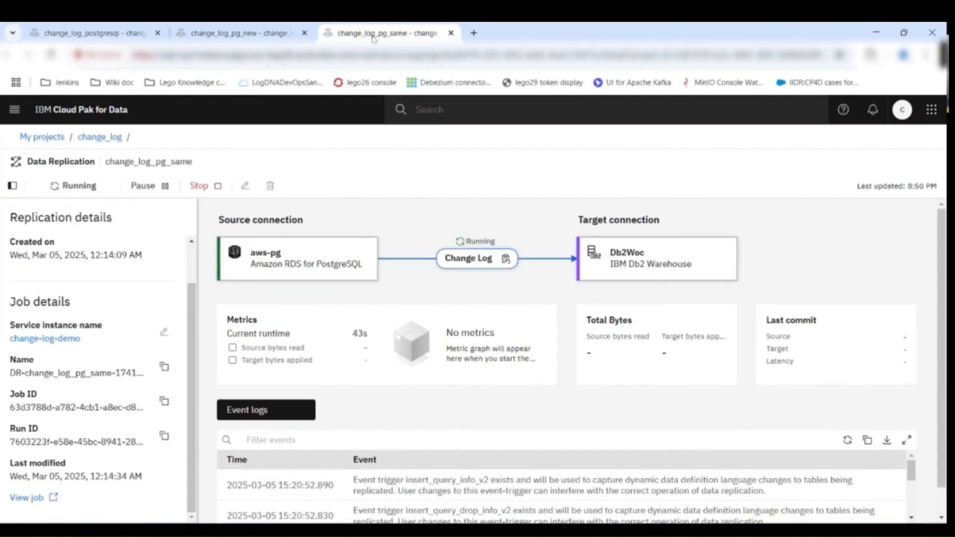
left_click(165, 433)
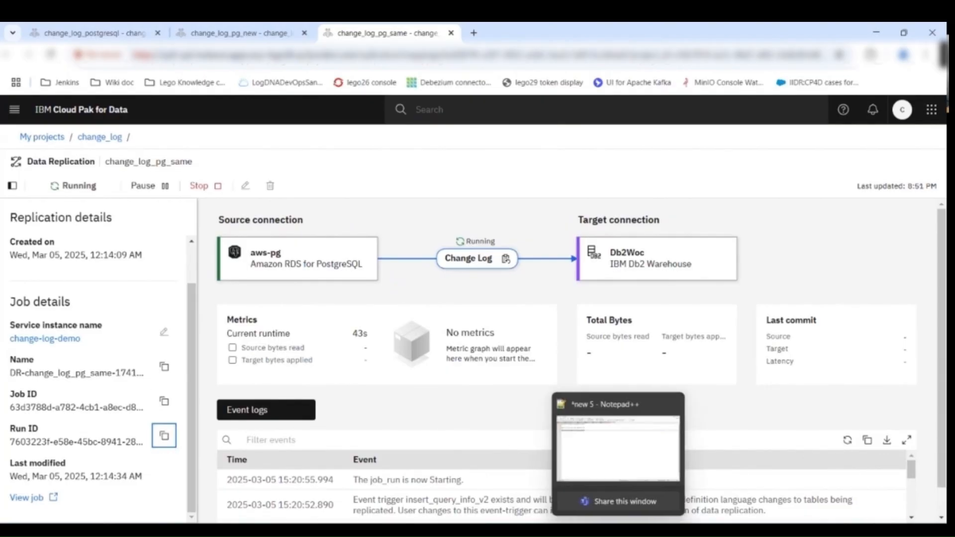
left_click(617, 530)
key("alt+Tab")
left_click(241, 130)
key("Return")
key("Return")
key("ctrl+v")
- Convert the change_log_pg_same run ID on line 8 to uppercase and copy it
key("shift+Home")
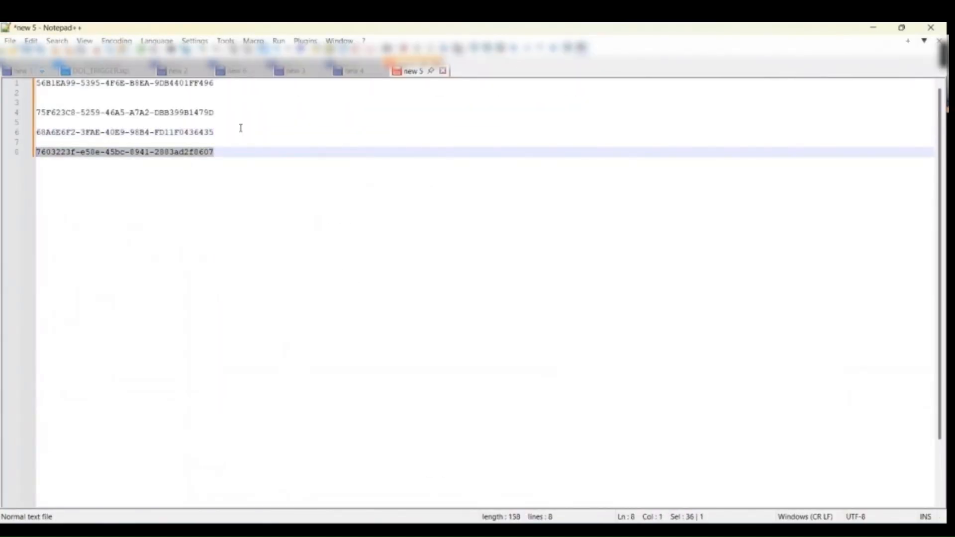
left_click(31, 40)
mouse_move(240, 219)
left_click(326, 220)
right_click(203, 156)
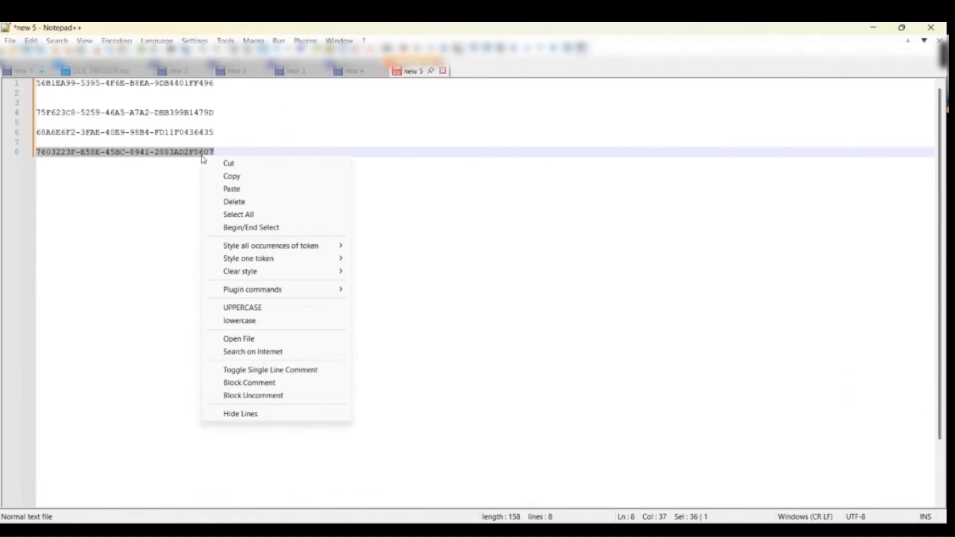
left_click(233, 177)
- In DBeaver, replace the run ID in the same-table CHANGE_LOG_DDL query with the copied uppercase one
key("alt+Tab")
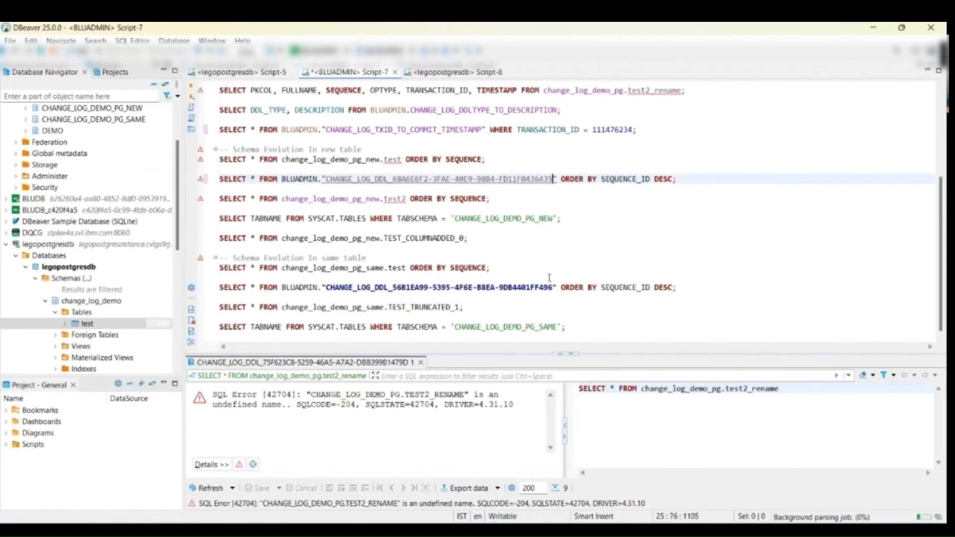
left_click_drag(552, 287, 395, 287)
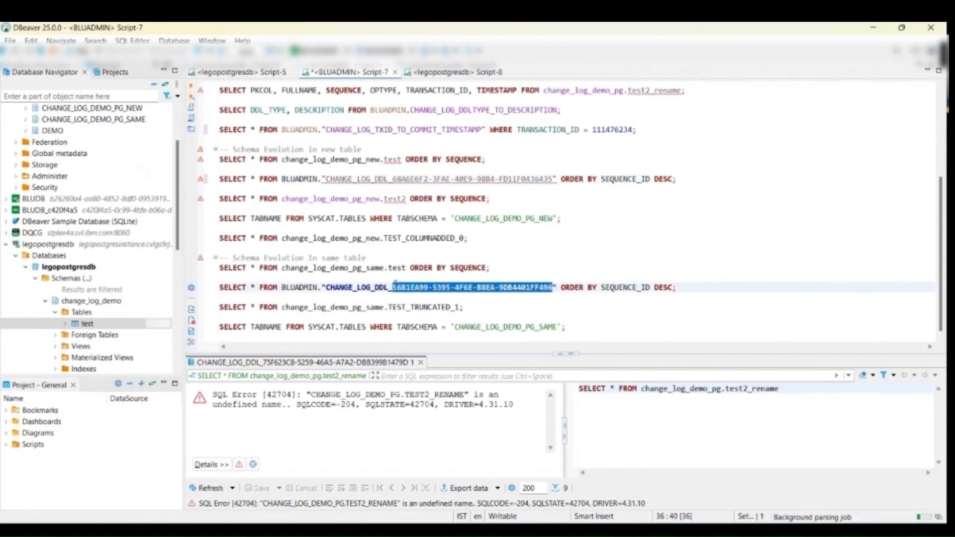
key("ctrl+v")
left_click(430, 287)
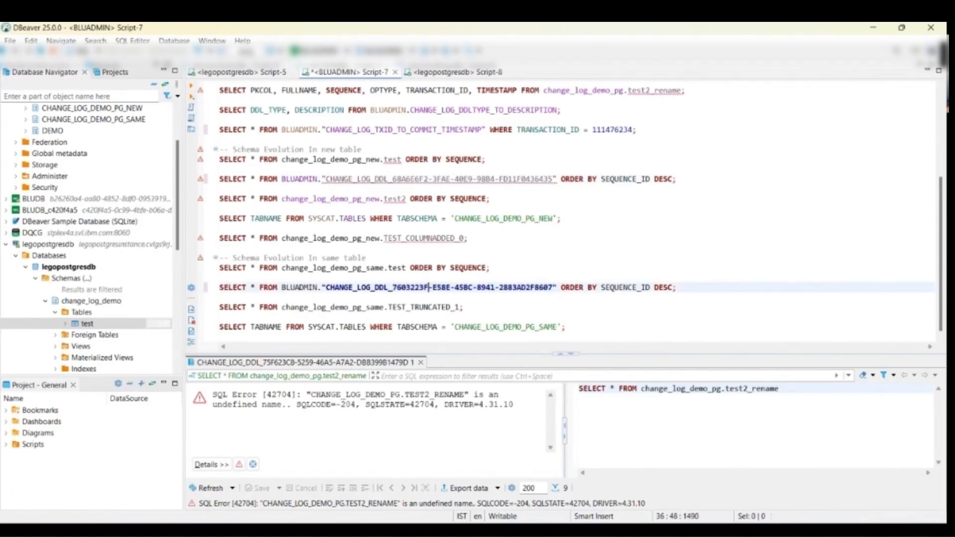
key("alt+Tab")
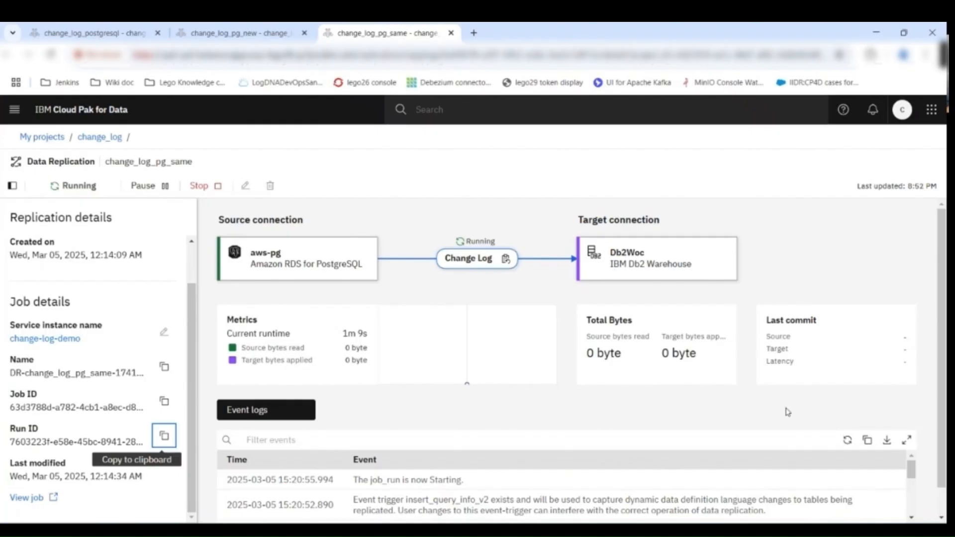
key("alt+Tab")
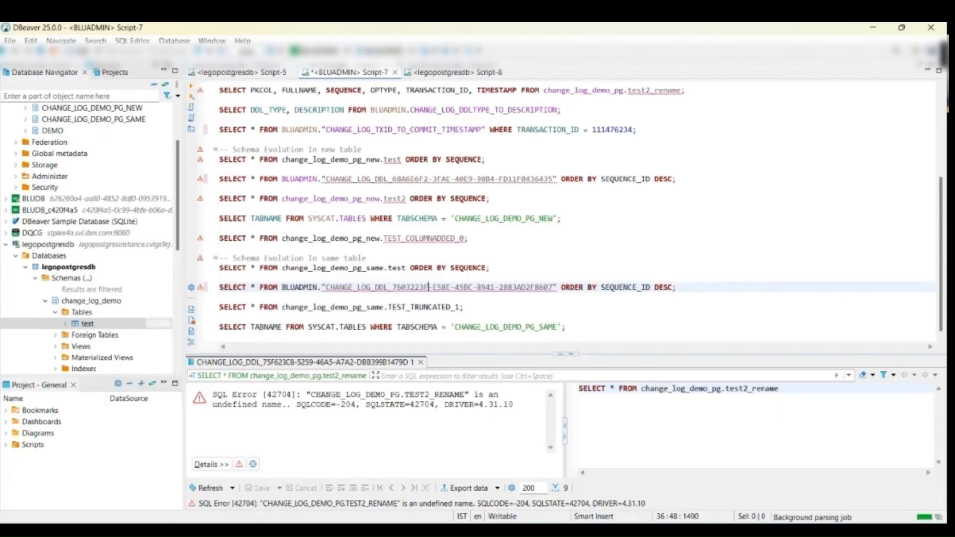
- Run the updated CHANGE_LOG_DDL queries for the new-table and same-table replications
left_click(387, 181)
left_click(193, 87)
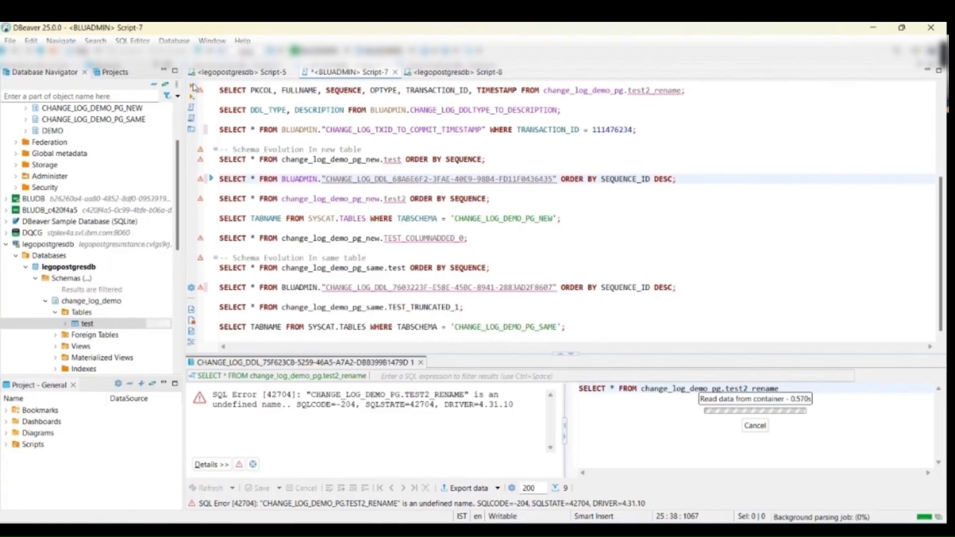
left_click(429, 288)
left_click(193, 87)
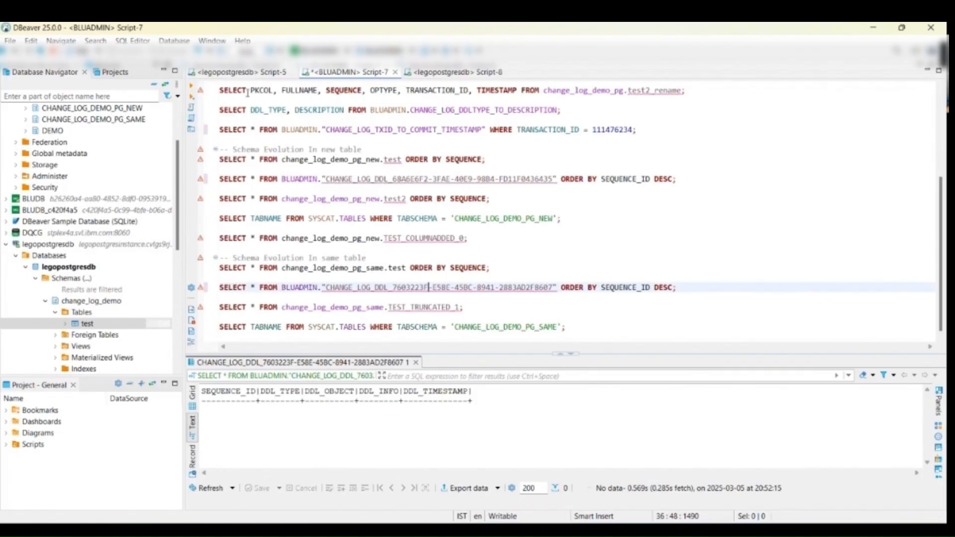
- In Script-8, execute the CREATE TABLE statement for change_log_demo1.test with pkcol as integer primary key and vcol as varchar(30)
left_click(454, 71)
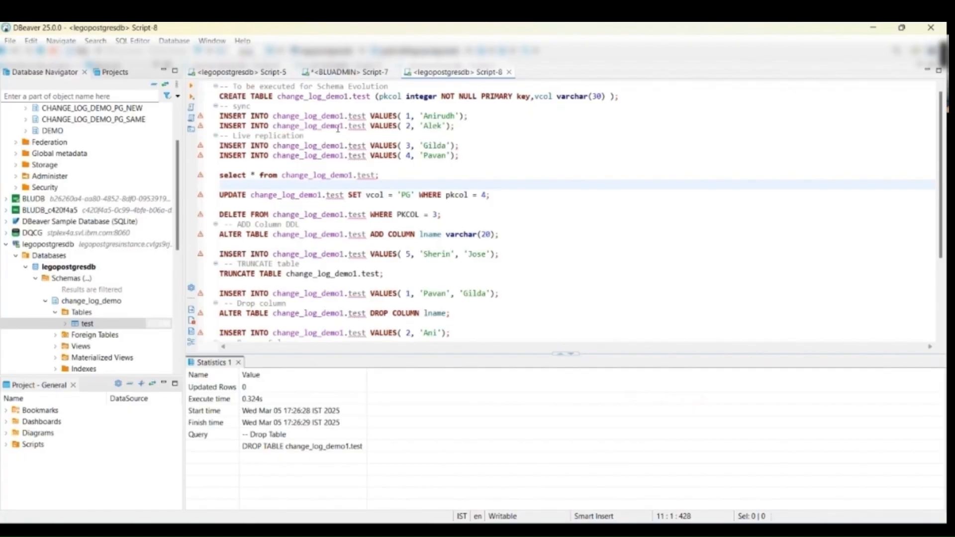
left_click(309, 97)
left_click(193, 87)
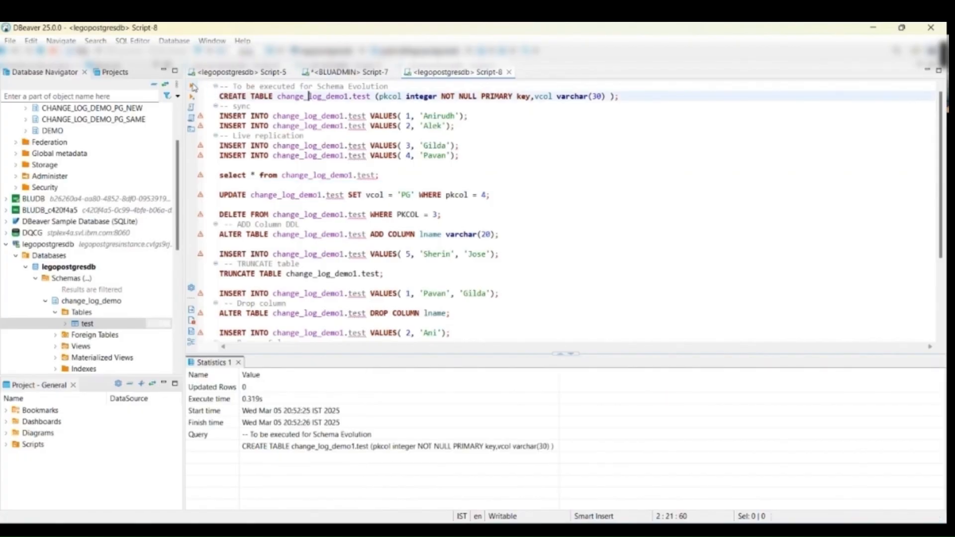
- In Script-7, run the CHANGE_LOG_DDL queries for the new-table and same-table replications, then rerun both to check the logged DDL
left_click(365, 74)
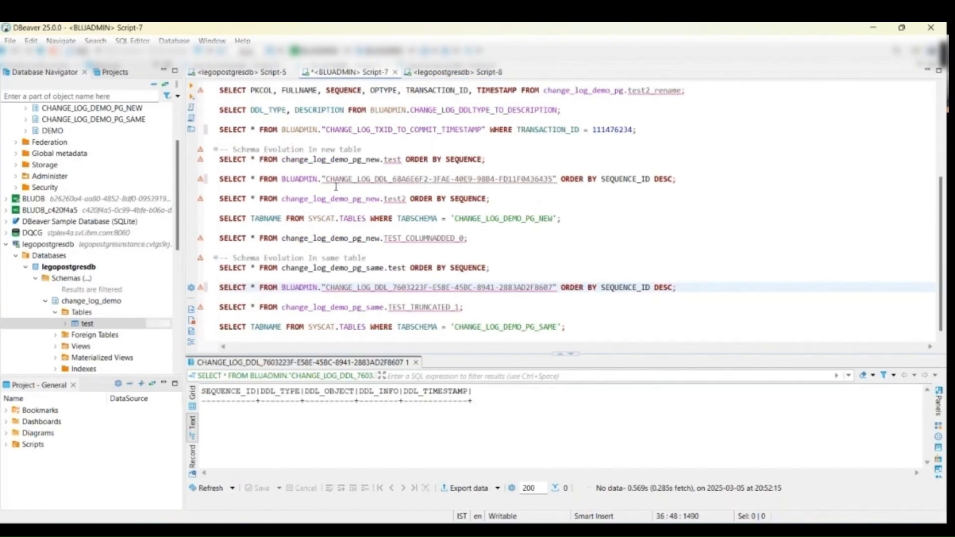
left_click(193, 86)
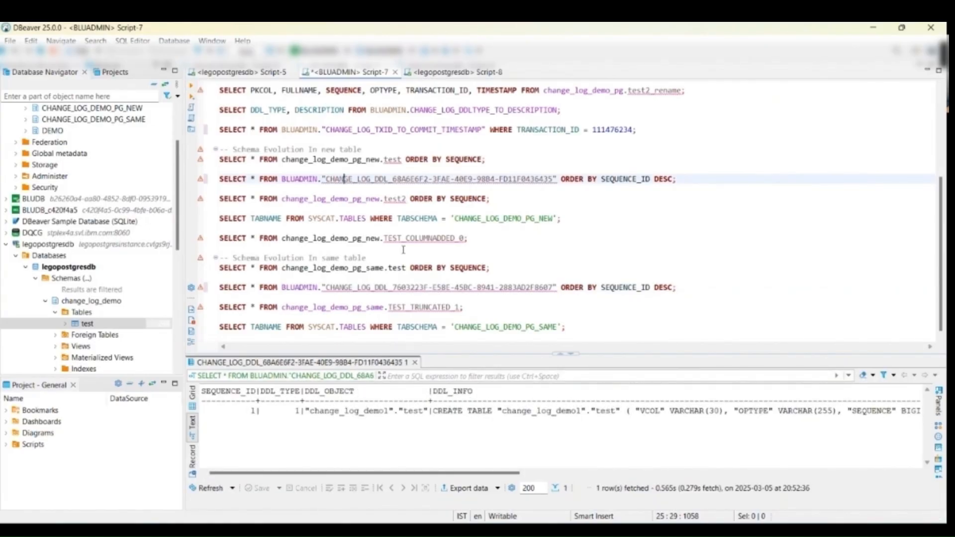
left_click(363, 287)
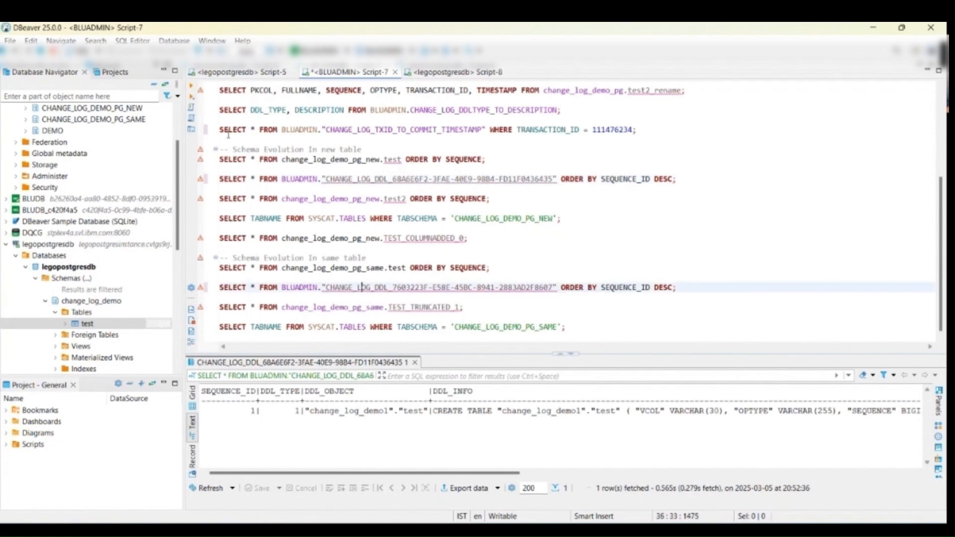
left_click(192, 87)
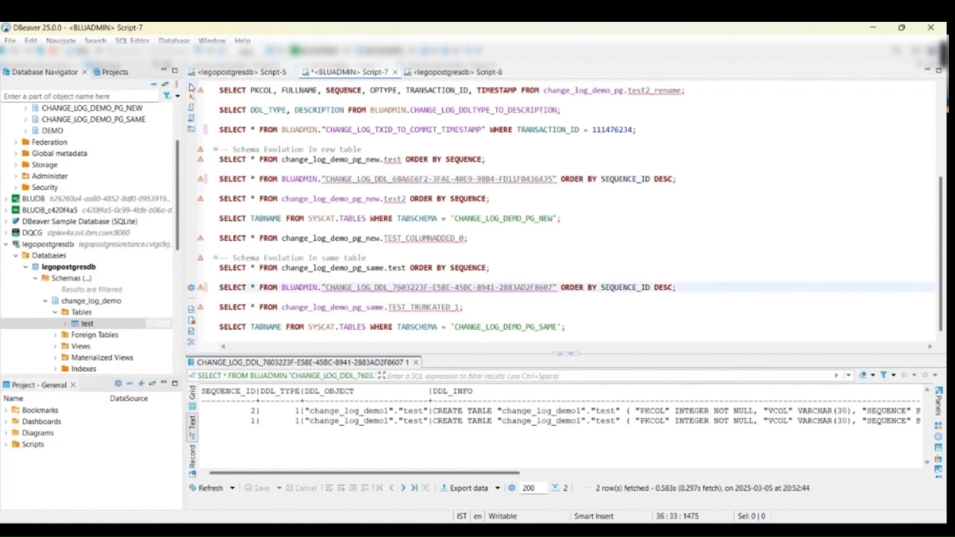
left_click(390, 288)
left_click(191, 88)
left_click(405, 180)
left_click(191, 85)
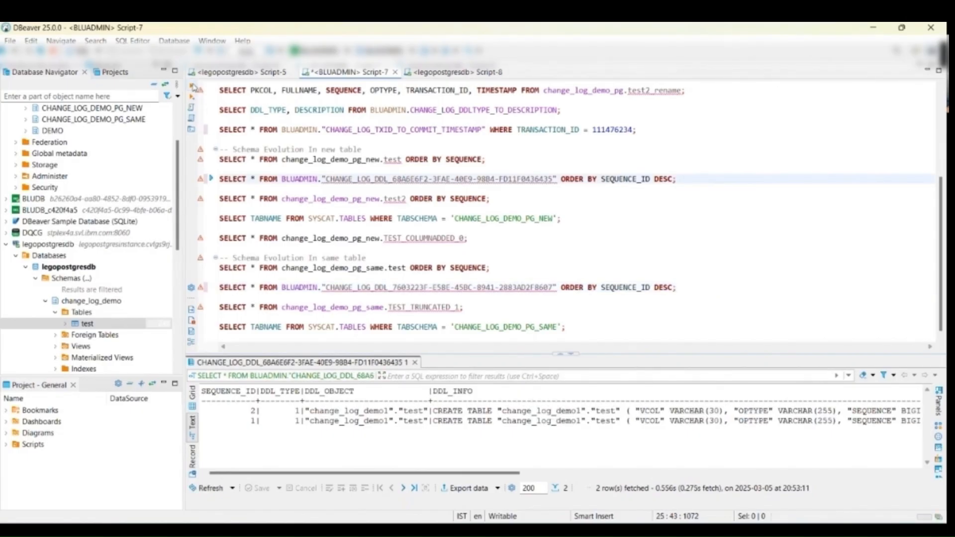
- In Script-8, execute the two sync INSERT statements that add rows with keys 1 and 2 to change_log_demo1.test
left_click(258, 72)
left_click(455, 72)
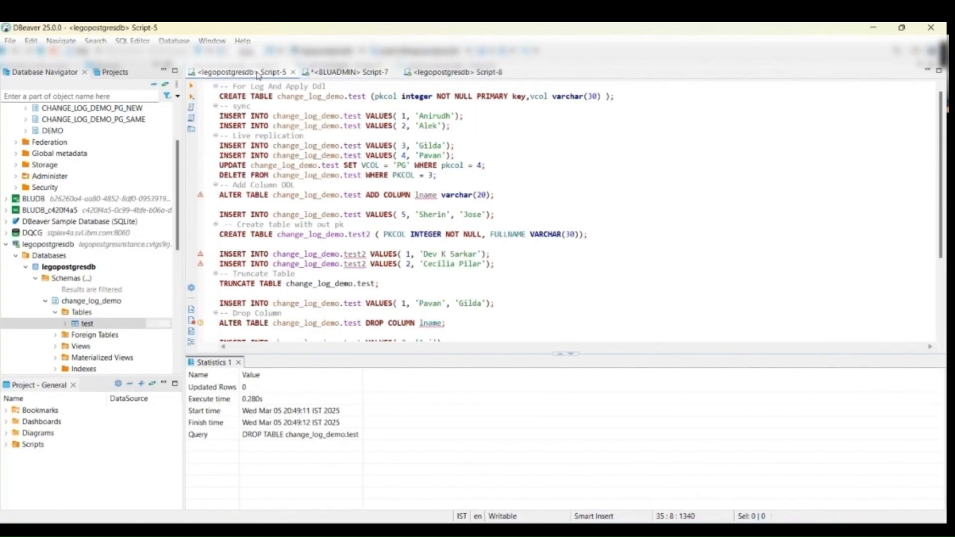
left_click(313, 117)
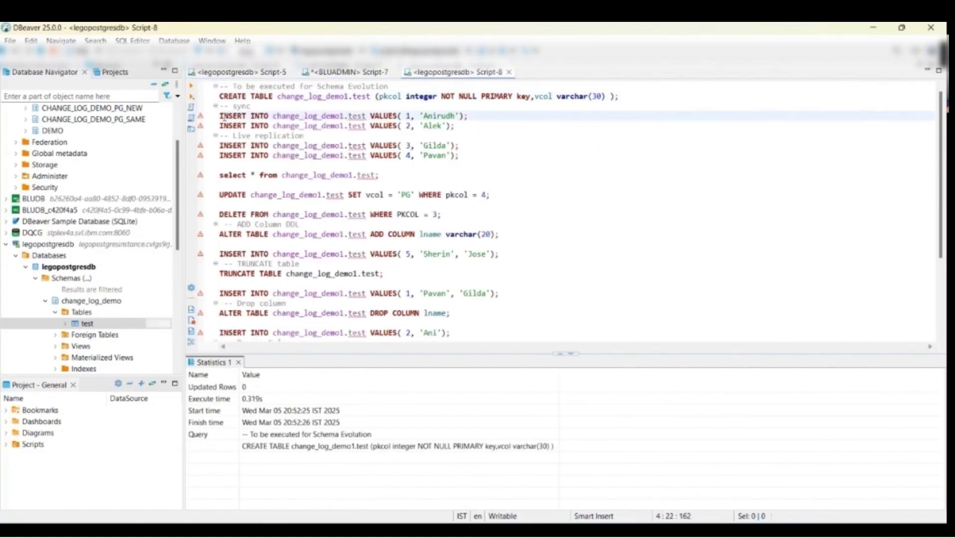
key("ctrl+Return")
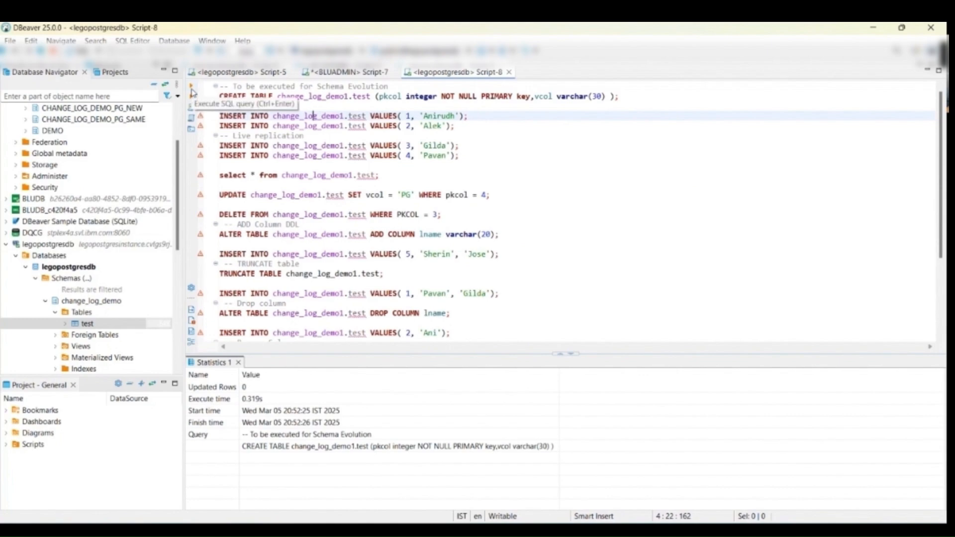
left_click(240, 126)
key("ctrl+Return")
- Execute the two live-replication INSERT statements that add rows with keys 3 and 4 to change_log_demo1.test
left_click(250, 145)
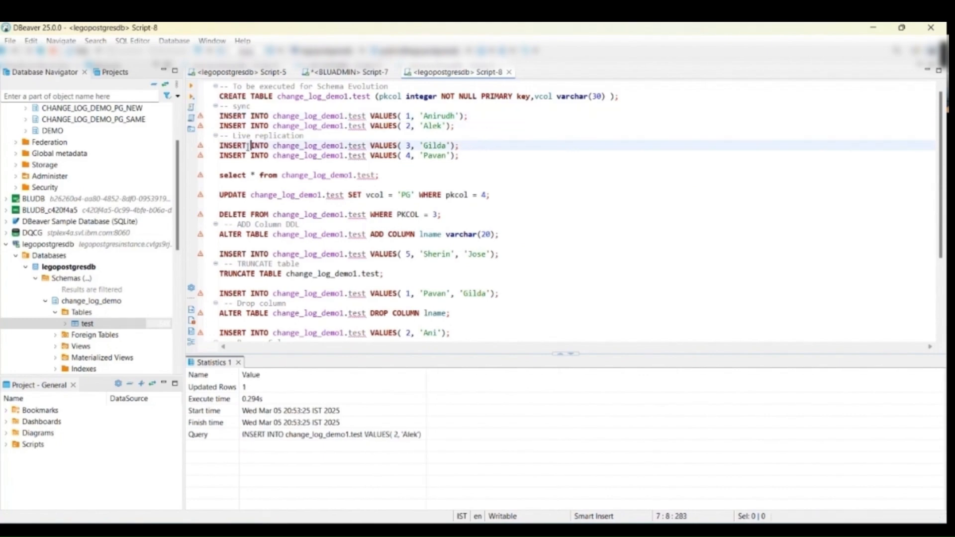
left_click(191, 85)
key("Down")
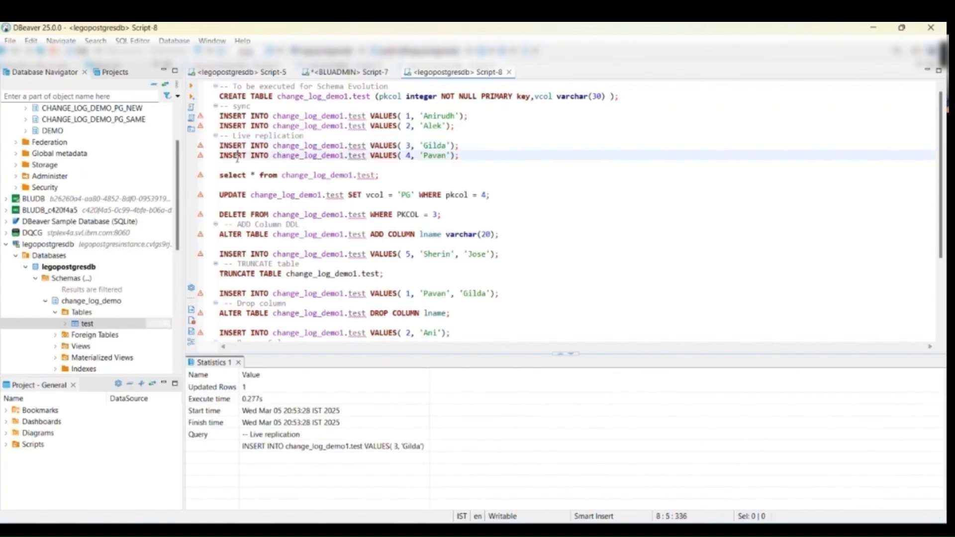
left_click(191, 86)
- Execute the UPDATE setting vcol to 'PG' where pkcol = 4 and the DELETE for PKCOL = 3 on change_log_demo1.test
key("Down")
key("Down")
key("Down")
key("Down")
left_click(191, 87)
key("Down")
key("Down")
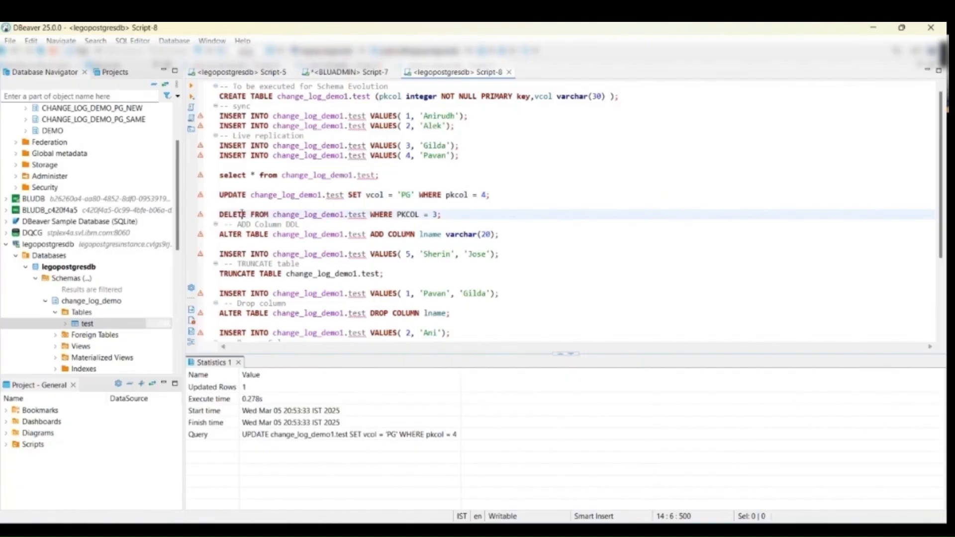
left_click(192, 87)
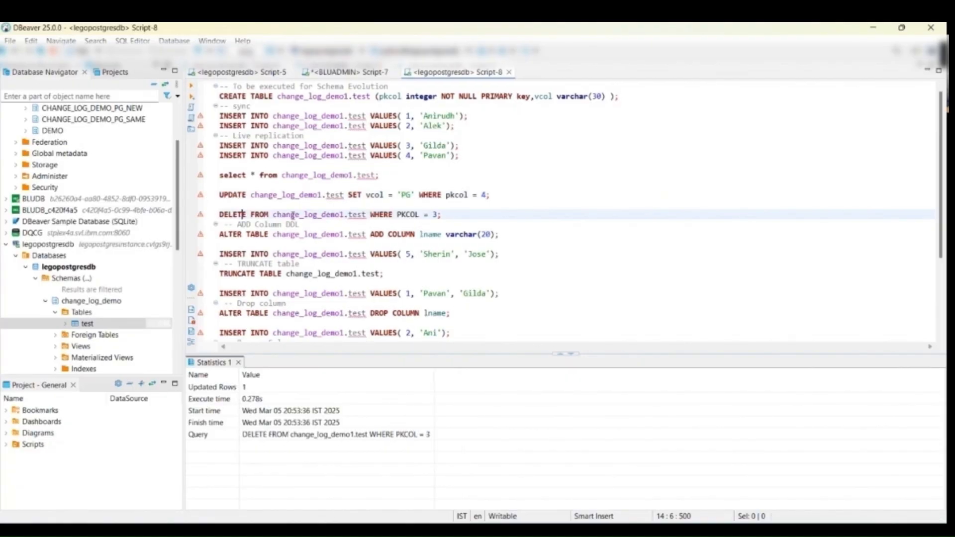
- In Script-7, query change_log_demo_pg_new.test and change_log_demo_pg_same.test ordered by SEQUENCE and review the replicated inserts, updates and deletes
left_click(349, 72)
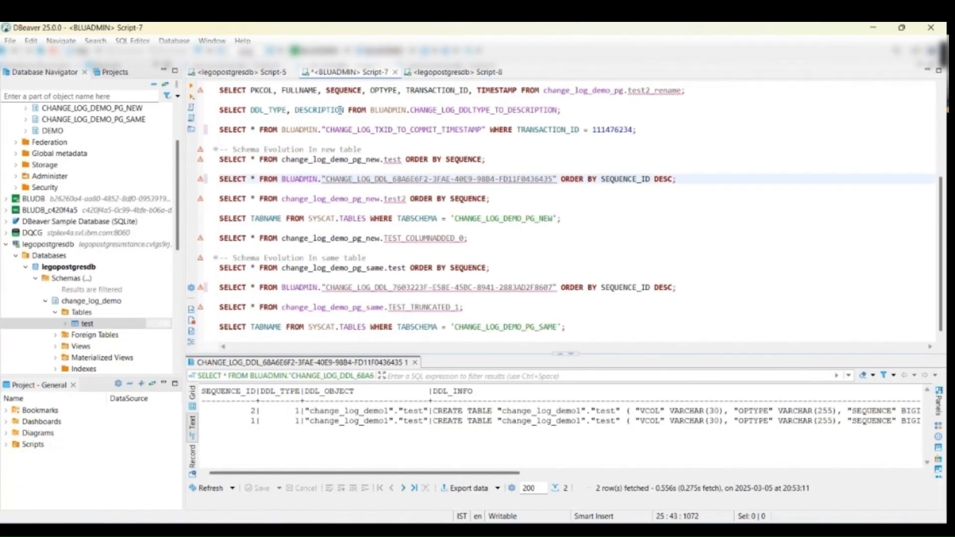
left_click(357, 160)
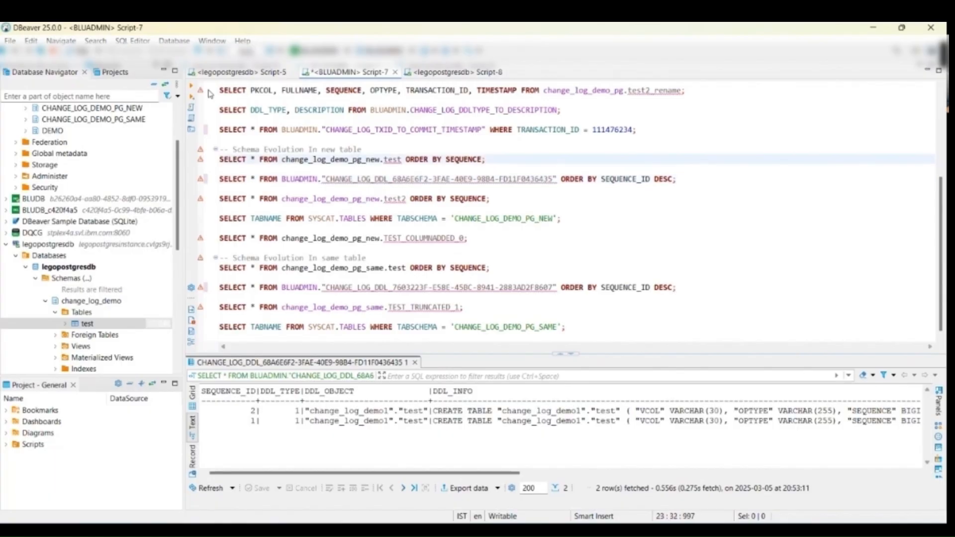
key("ctrl+Return")
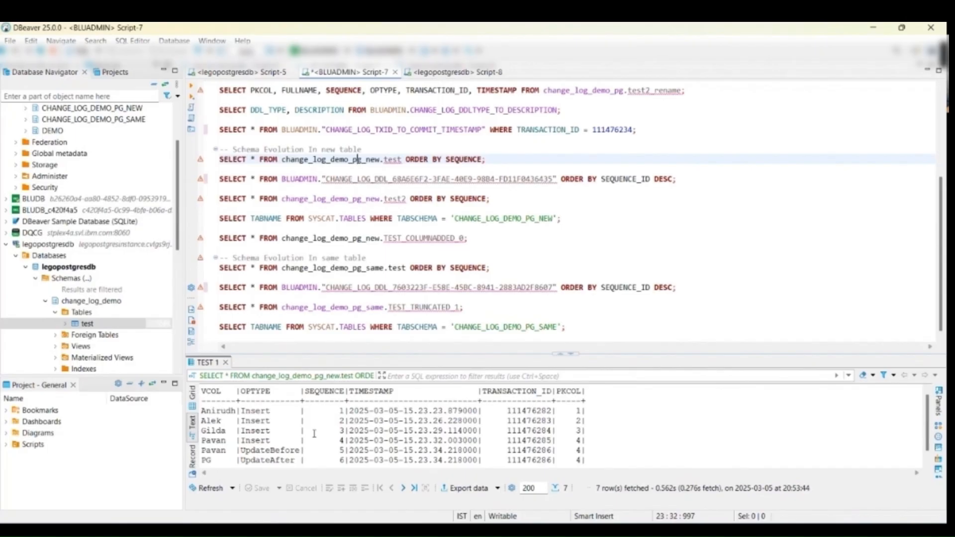
scroll(477, 423, "down", 1)
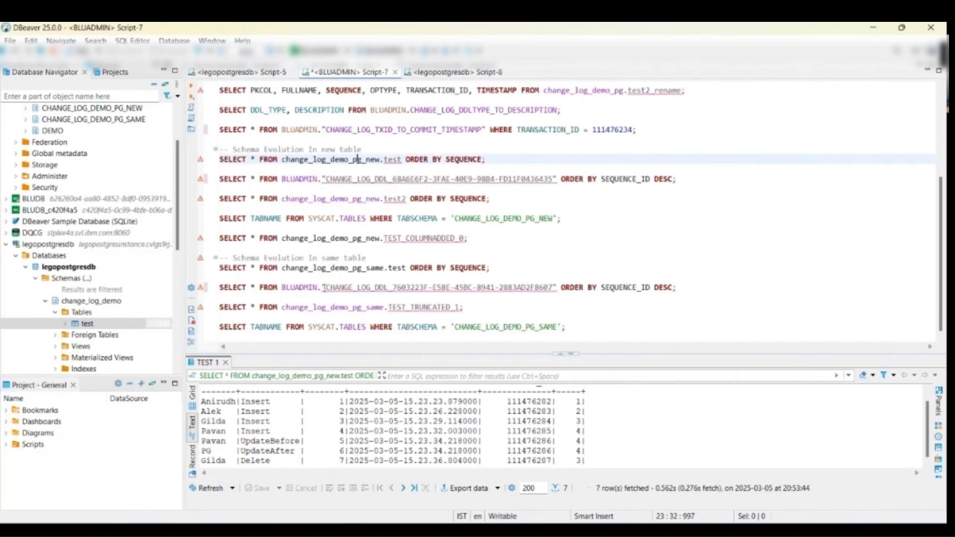
left_click(366, 268)
left_click(192, 88)
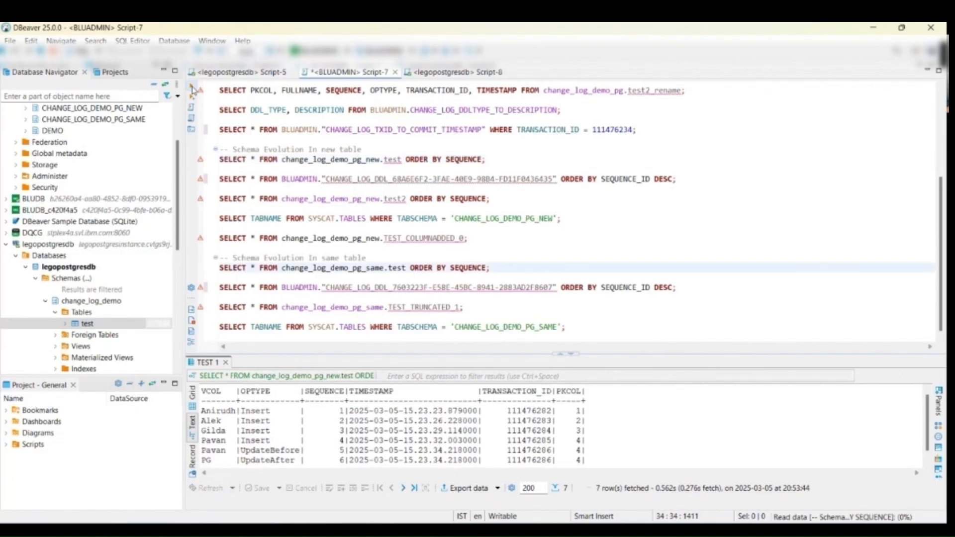
scroll(287, 417, "down", 1)
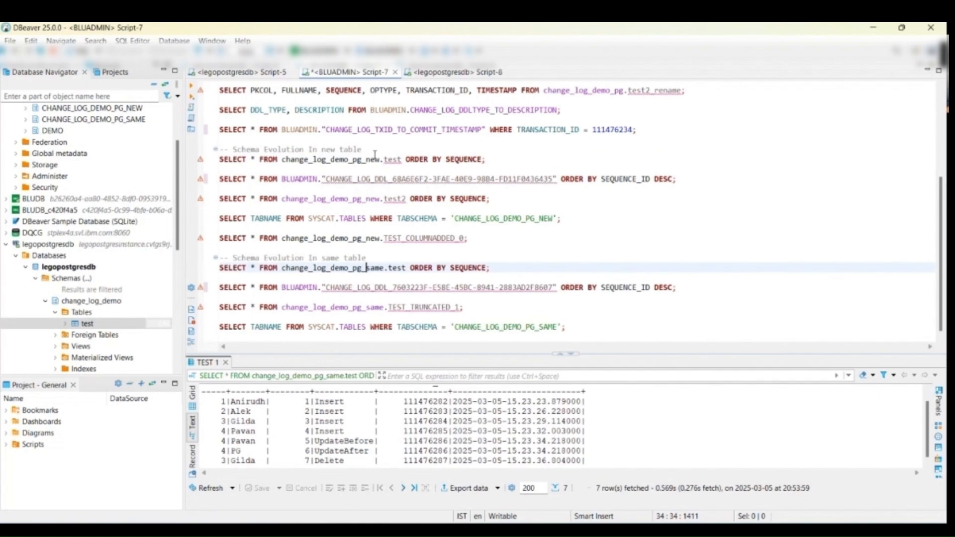
- In Script-8, execute the ALTER TABLE statement adding column lname varchar(20) to change_log_demo1.test
left_click(454, 73)
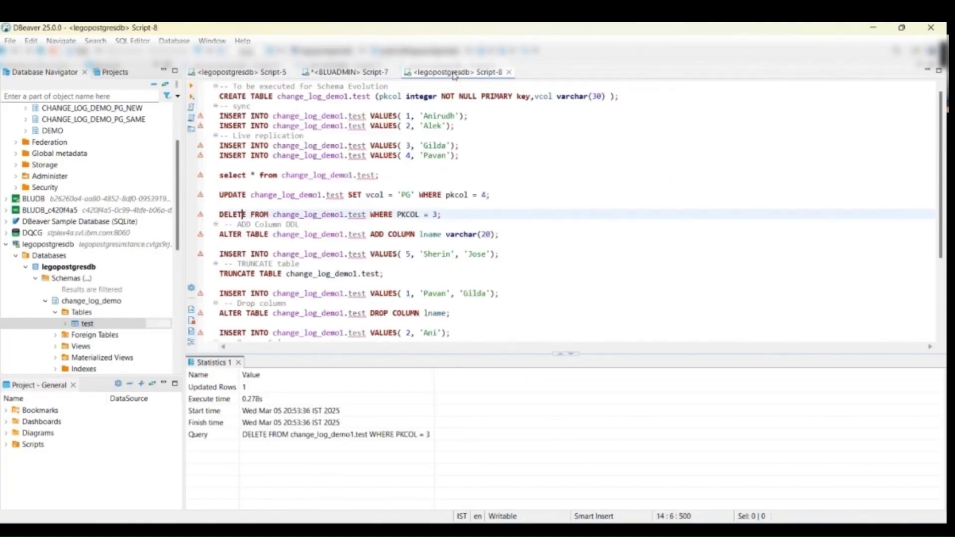
left_click(267, 234)
left_click(192, 87)
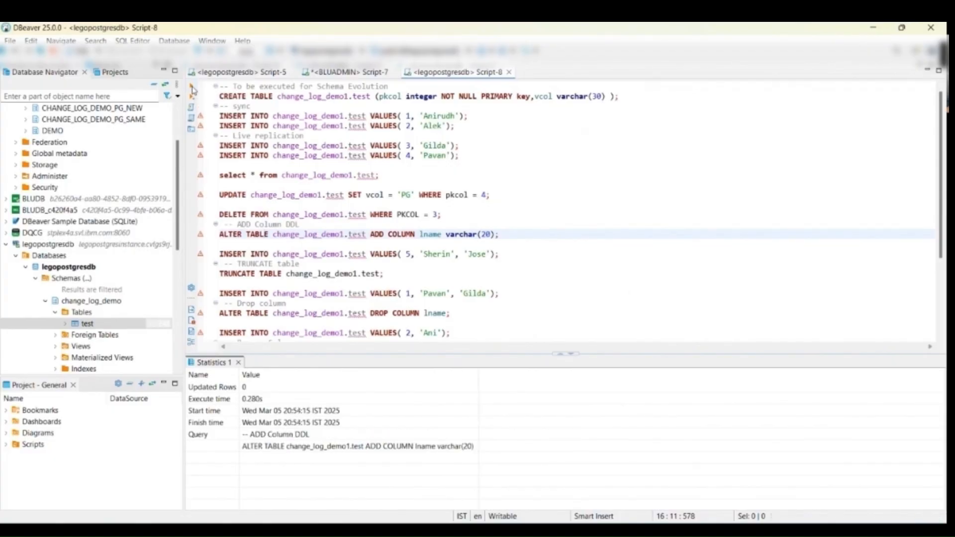
- In Script-7, query SYSCAT.TABLES for the table names in schema CHANGE_LOG_DEMO_PG_NEW and examine them
left_click(345, 74)
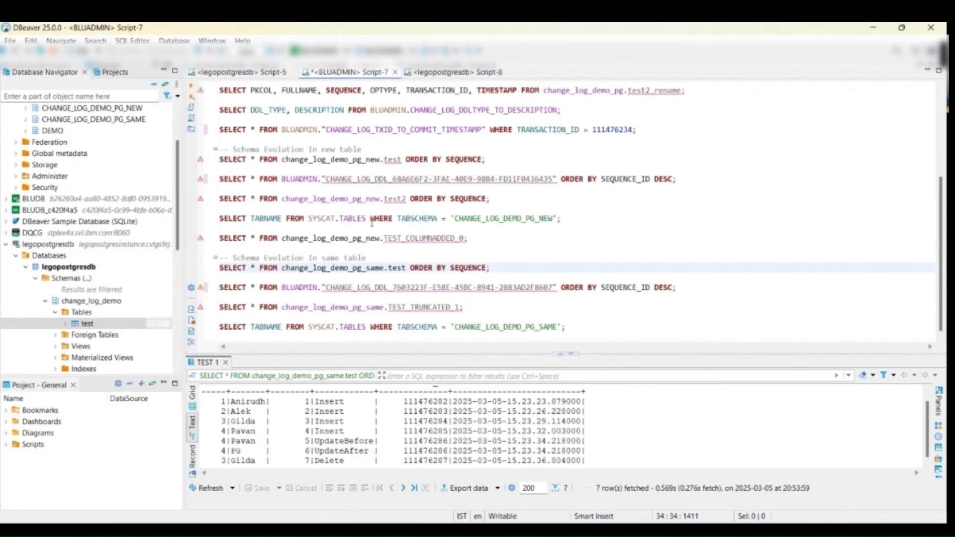
left_click(357, 219)
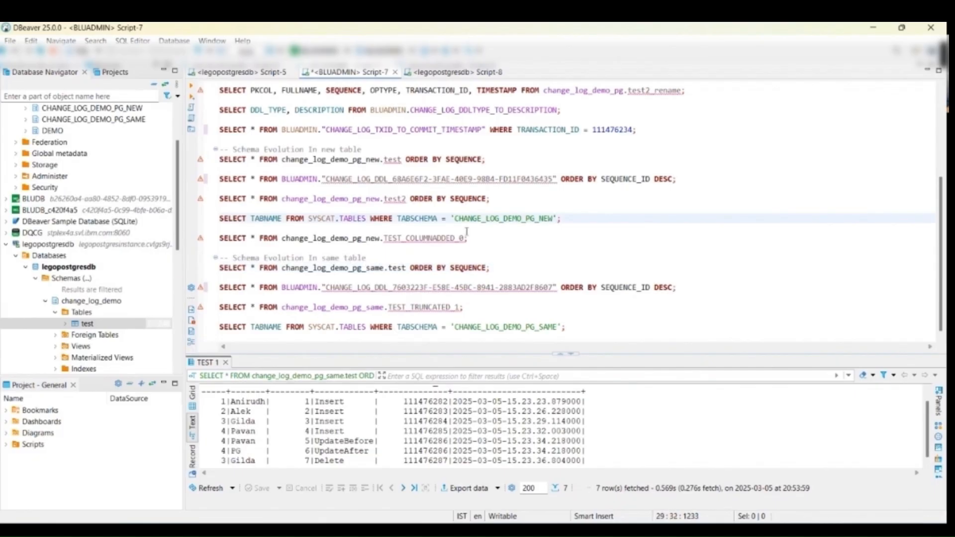
left_click(194, 87)
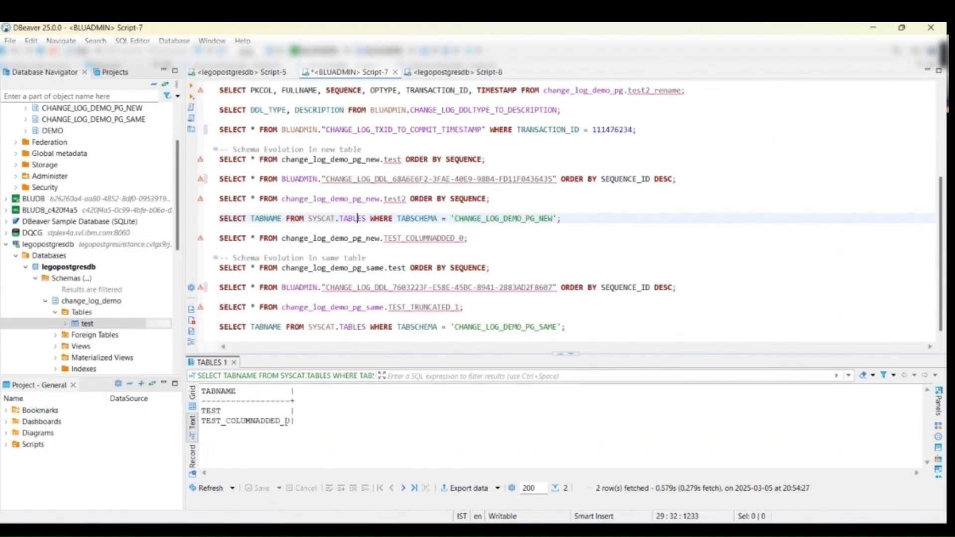
left_click(269, 421)
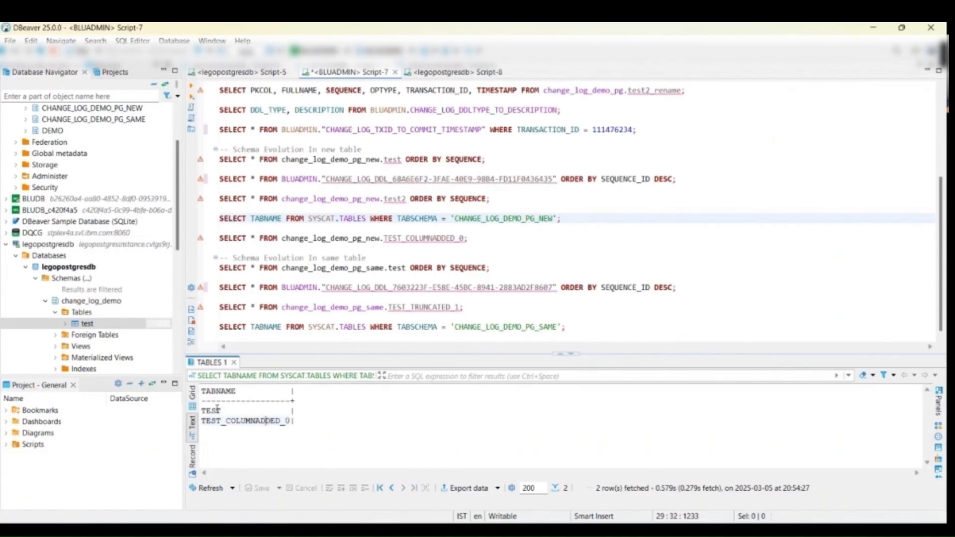
left_click(218, 410)
double_click(214, 410)
left_click_drag(290, 421, 202, 426)
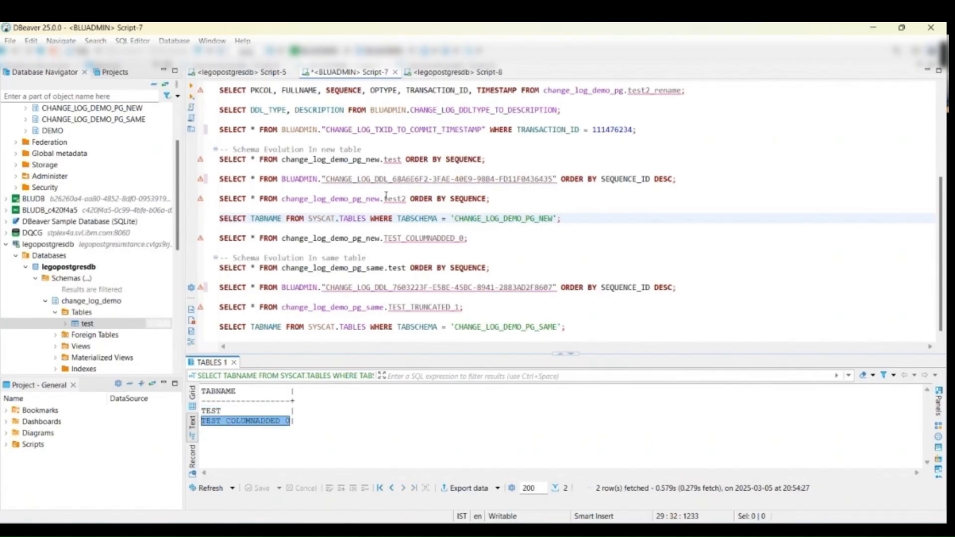
- Rerun the test table queries for change_log_demo_pg_new and change_log_demo_pg_same to compare how each target handles the added column
left_click(348, 160)
left_click(194, 88)
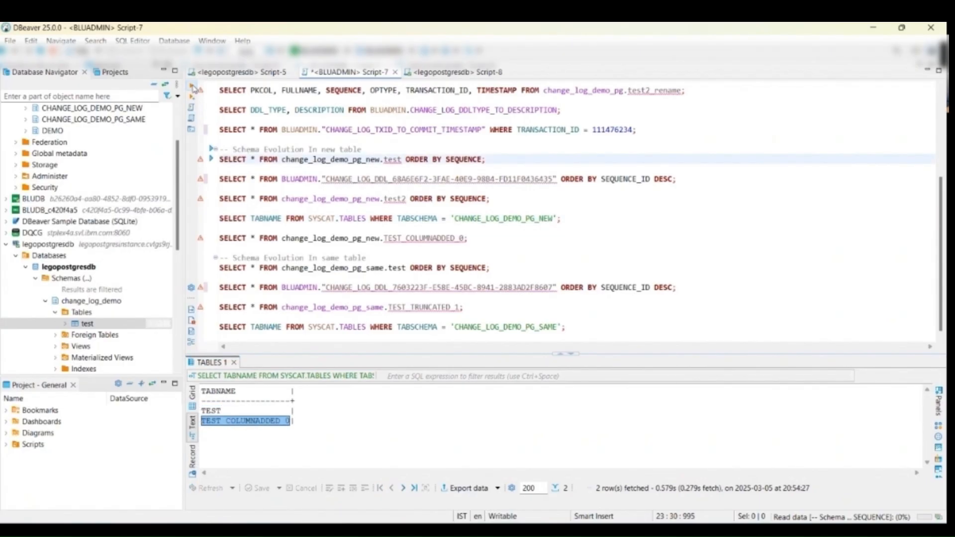
left_click(297, 412)
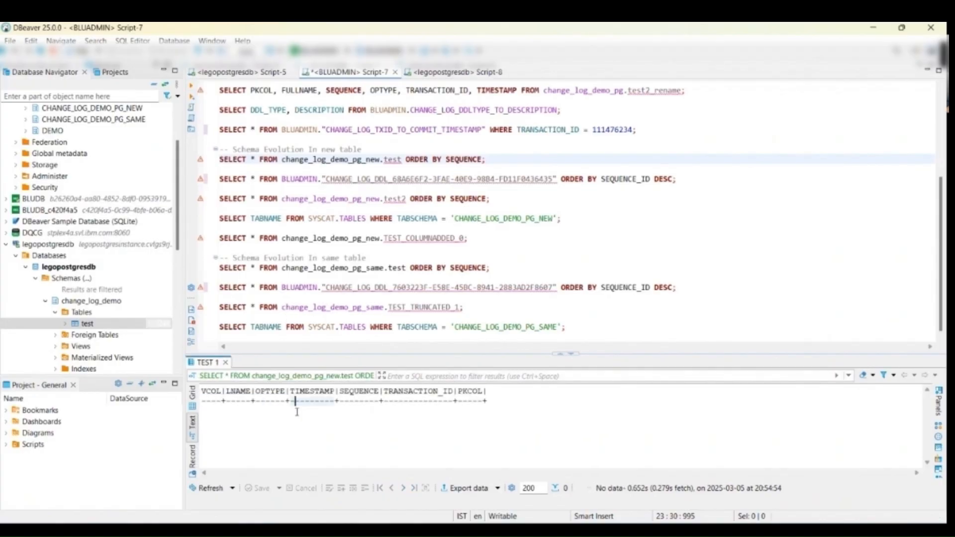
left_click(342, 270)
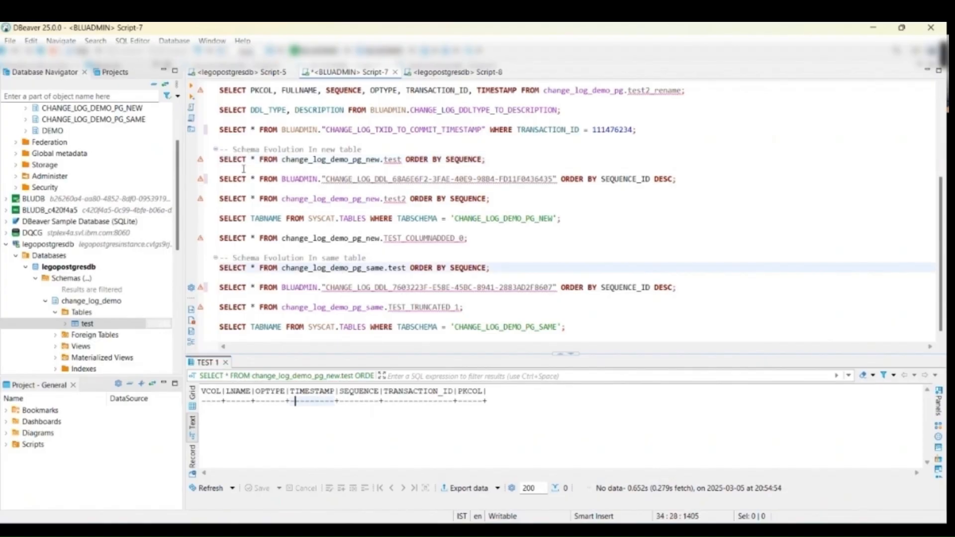
left_click(194, 88)
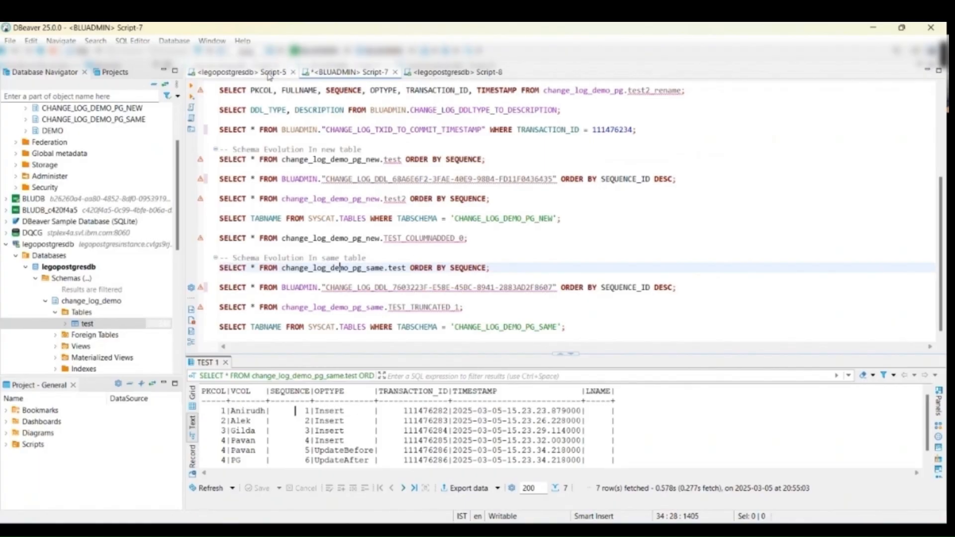
- In Script-8, execute the three-value INSERT that adds the row with key 5 to change_log_demo1.test
left_click(448, 74)
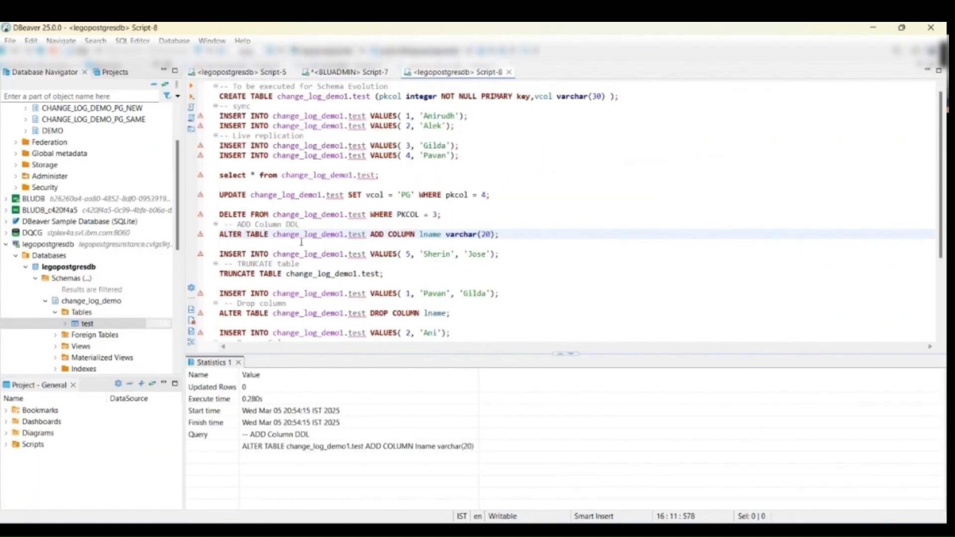
left_click(275, 255)
left_click(191, 86)
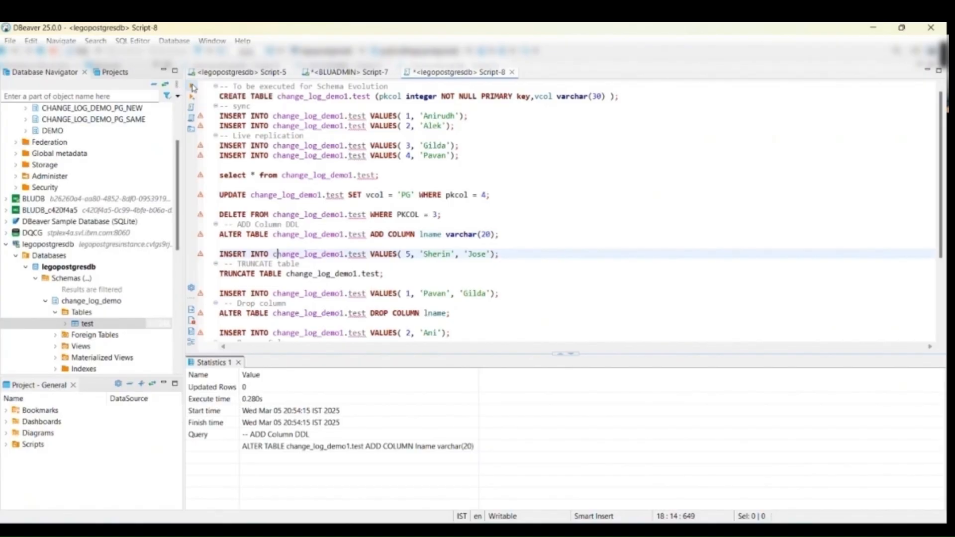
- In Script-7, query the new-table and same-table test targets to check replication of the row with key 5
left_click(364, 74)
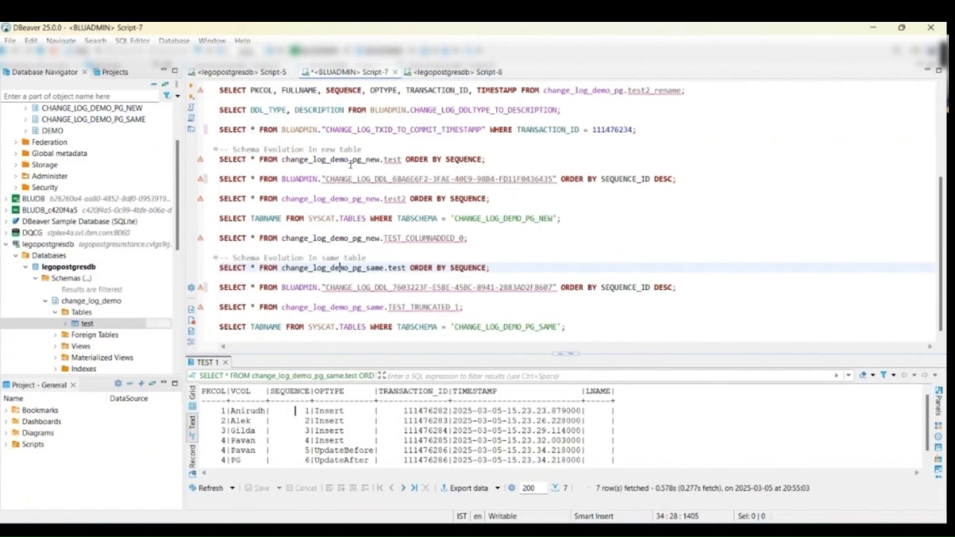
left_click(350, 160)
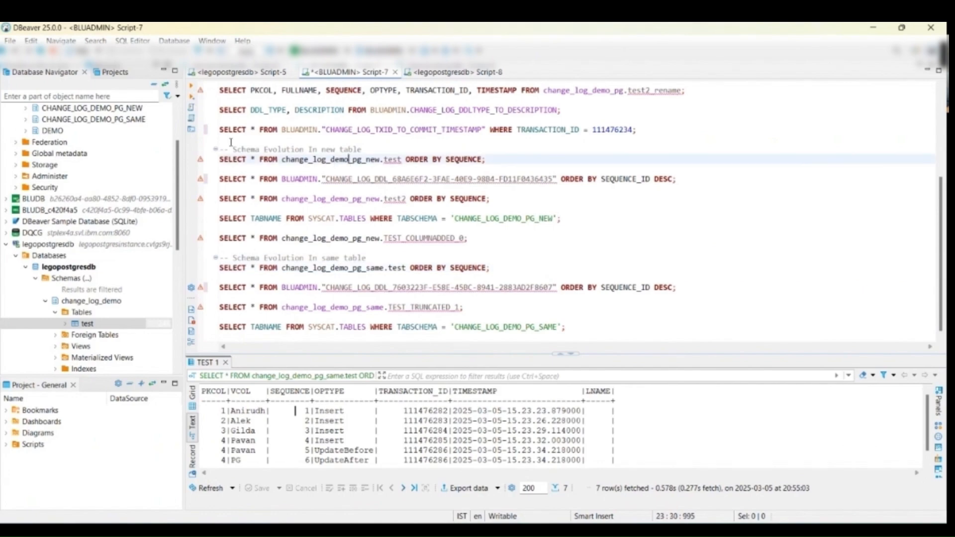
left_click(192, 86)
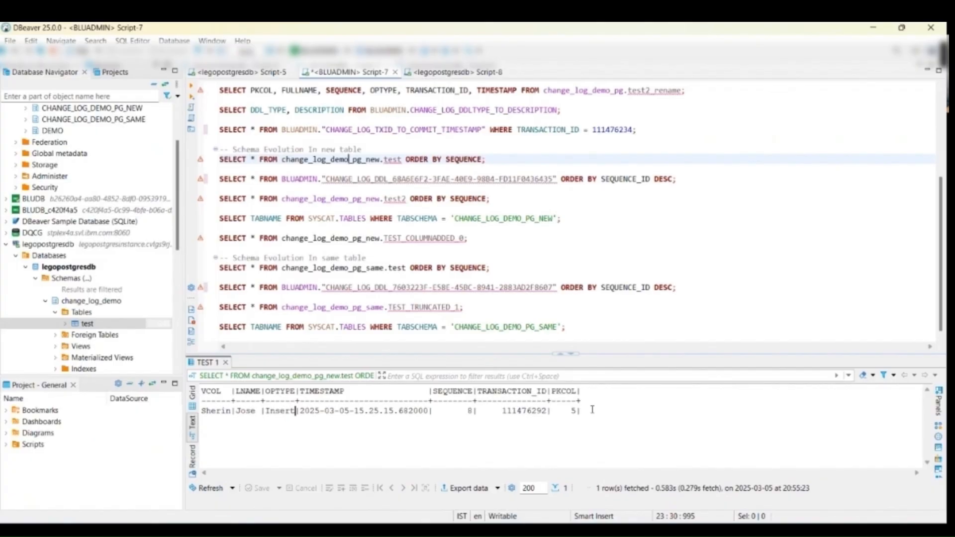
left_click(367, 268)
left_click(192, 86)
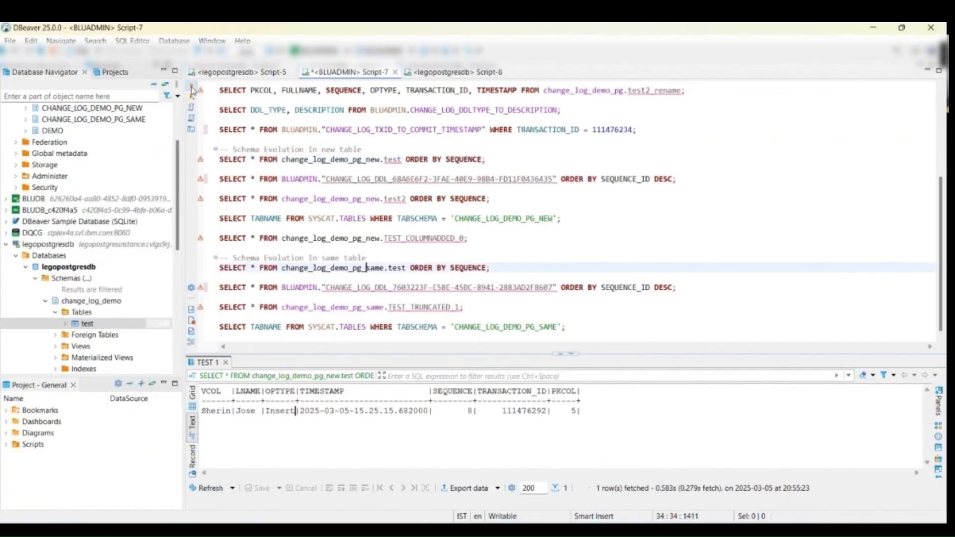
- Examine the remaining rows of the same-table test target, and query the new-table target's DDL log in descending SEQUENCE_ID order
scroll(308, 467, "down", 1)
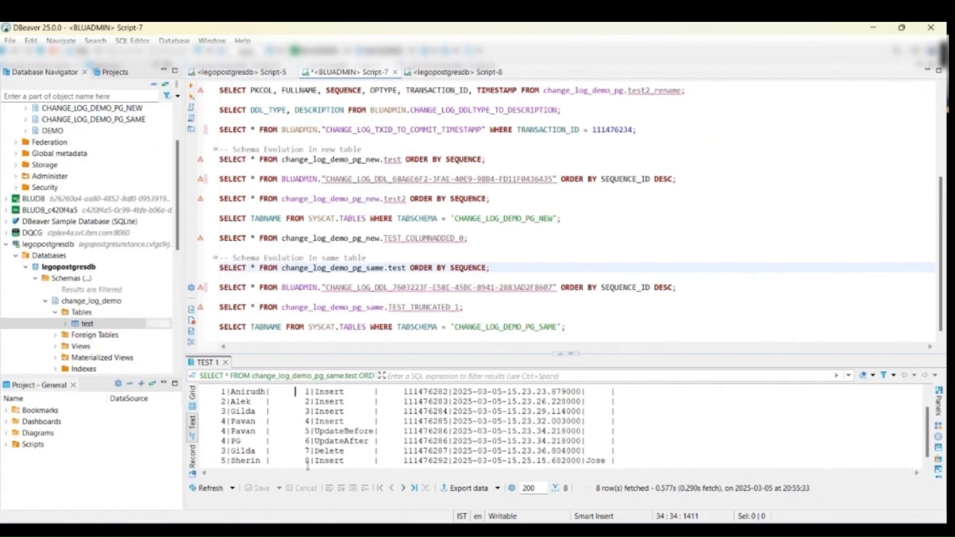
left_click(381, 182)
key("ctrl+Return")
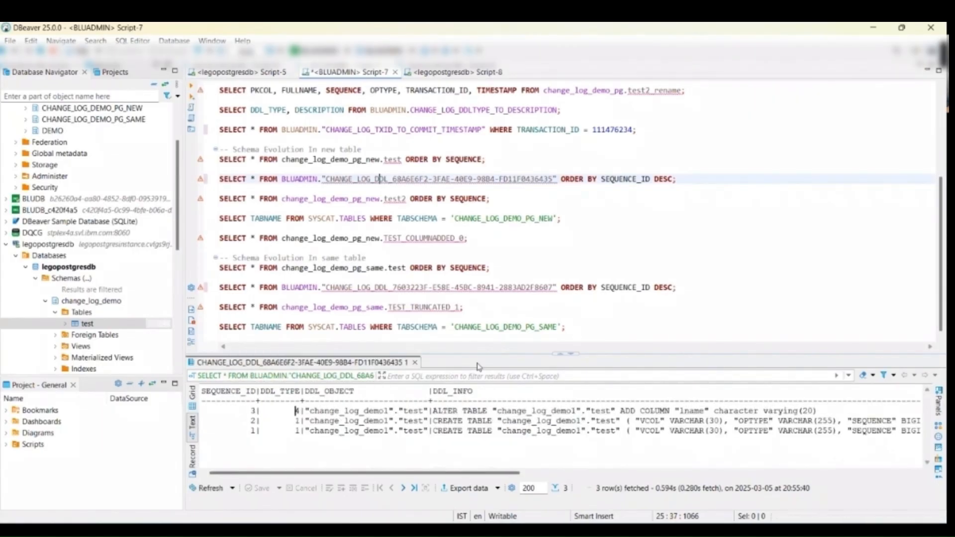
- Requery change_log_demo_pg_same.test and query the same-table target's DDL log to examine how the added column is recorded
left_click(340, 268)
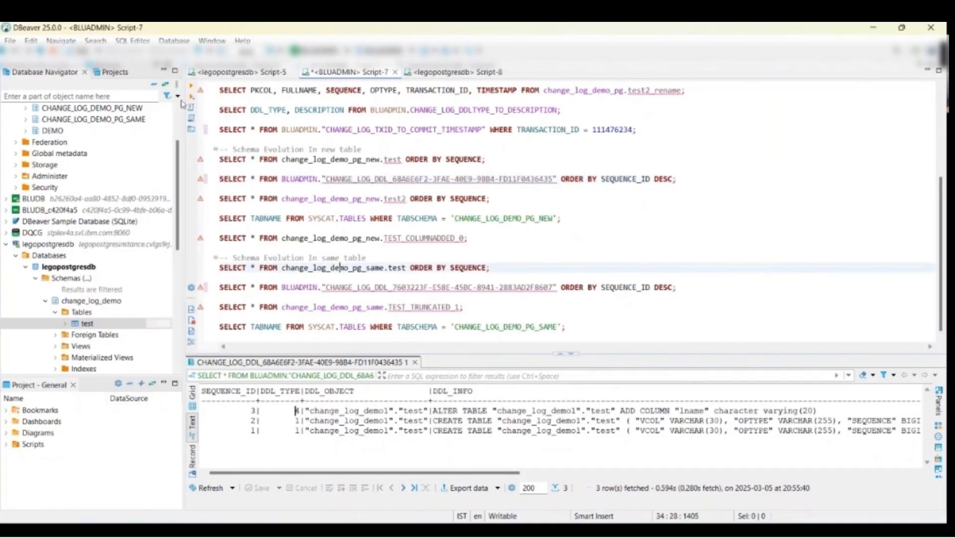
left_click(194, 85)
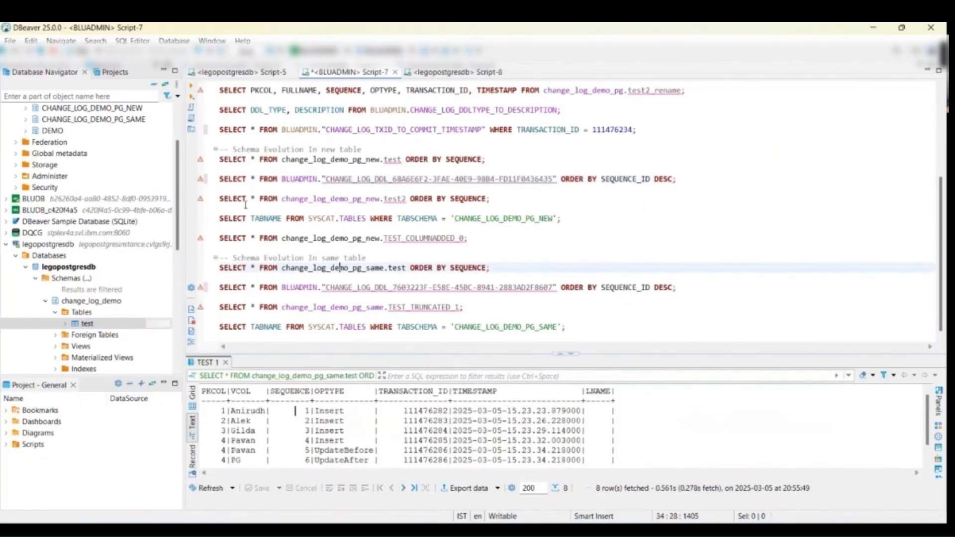
left_click(313, 287)
key("ctrl+Return")
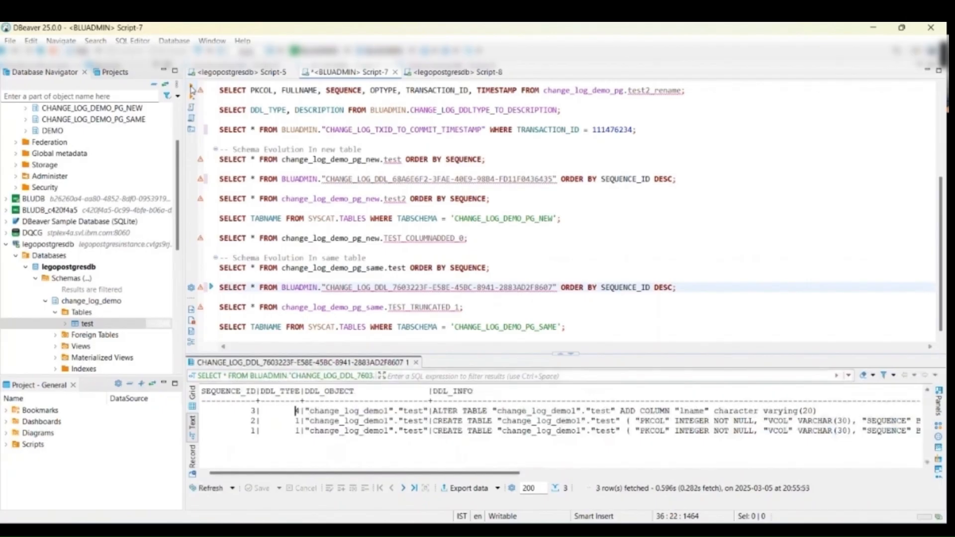
left_click(822, 411)
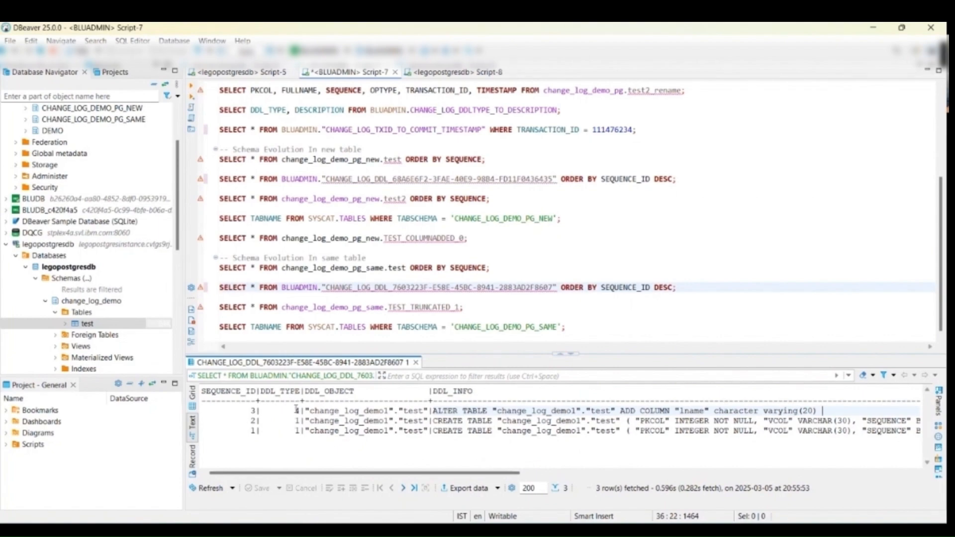
- Query DDL_TYPE and DESCRIPTION from BLUADMIN.CHANGE_LOG_DDLTYPE_TO_DESCRIPTION and examine what each DDL type code means
scroll(391, 228, "up", 1)
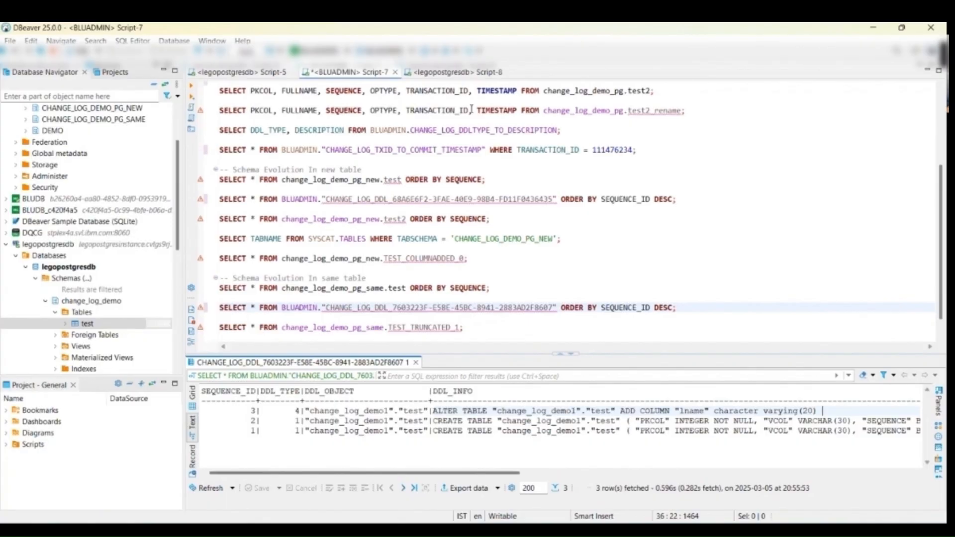
double_click(465, 130)
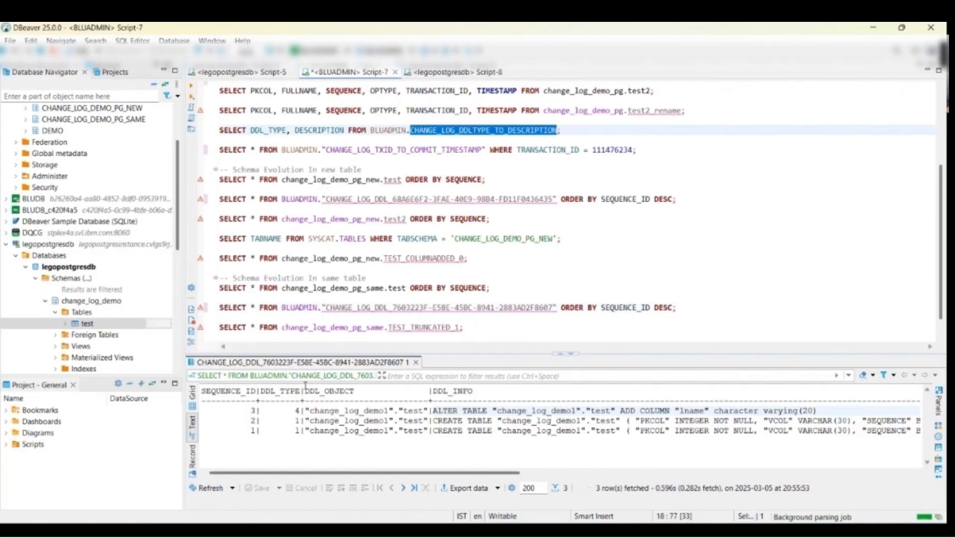
left_click(379, 129)
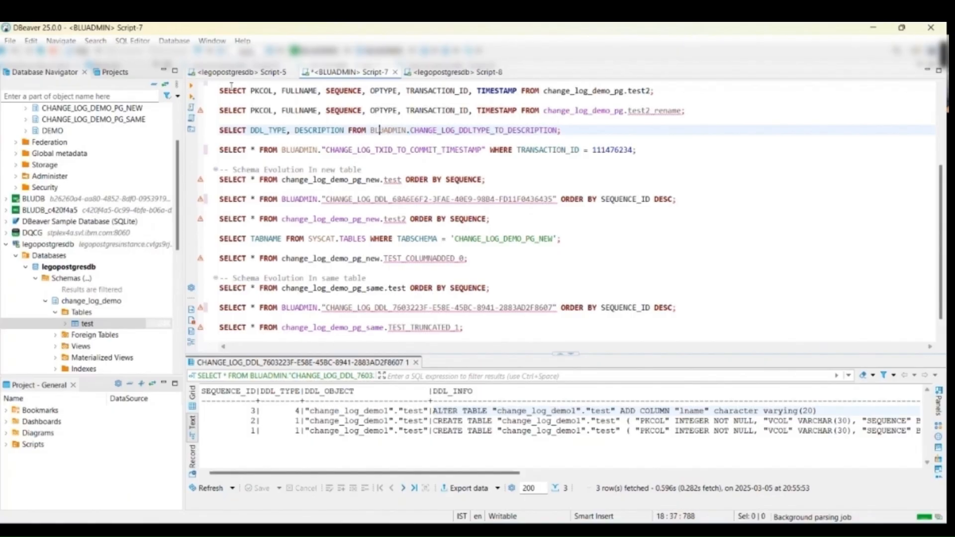
left_click(191, 86)
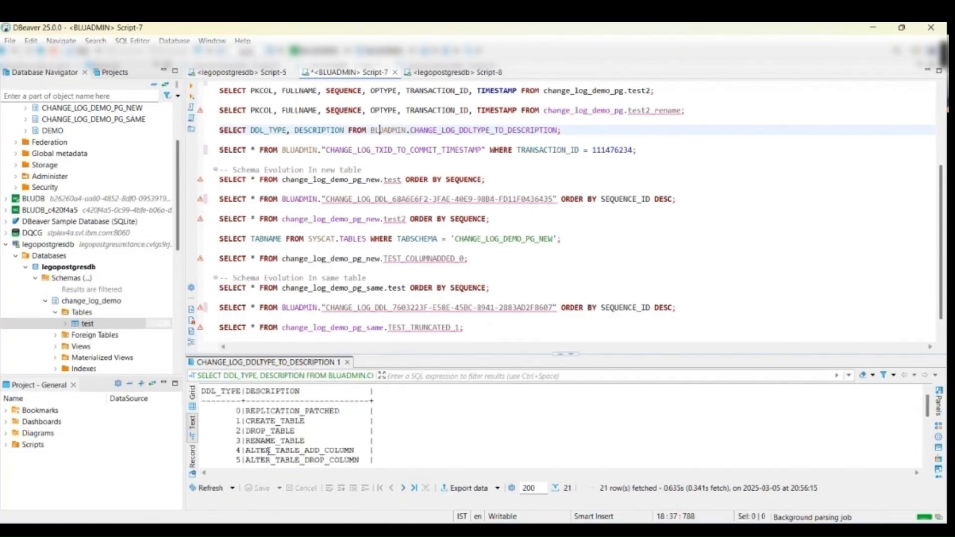
scroll(268, 450, "down", 5)
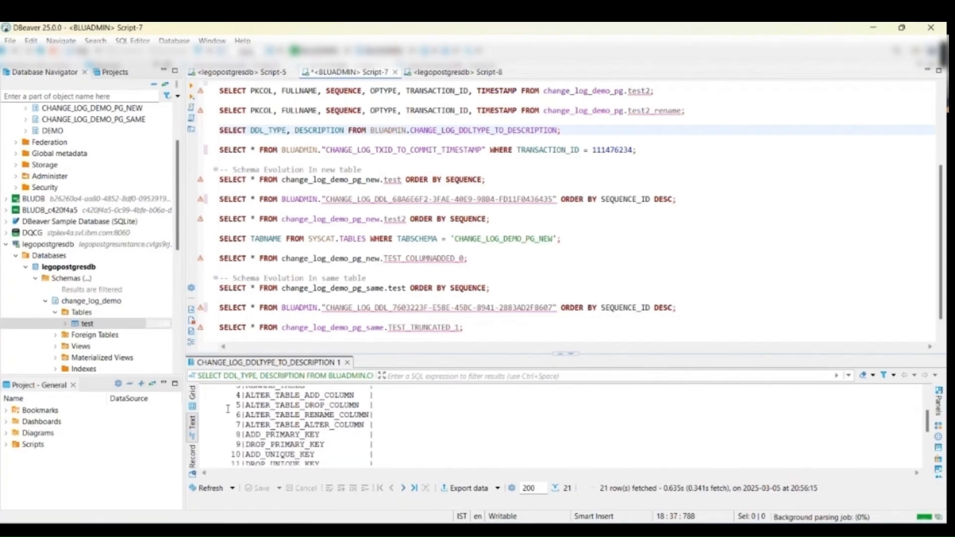
scroll(302, 404, "up", 5)
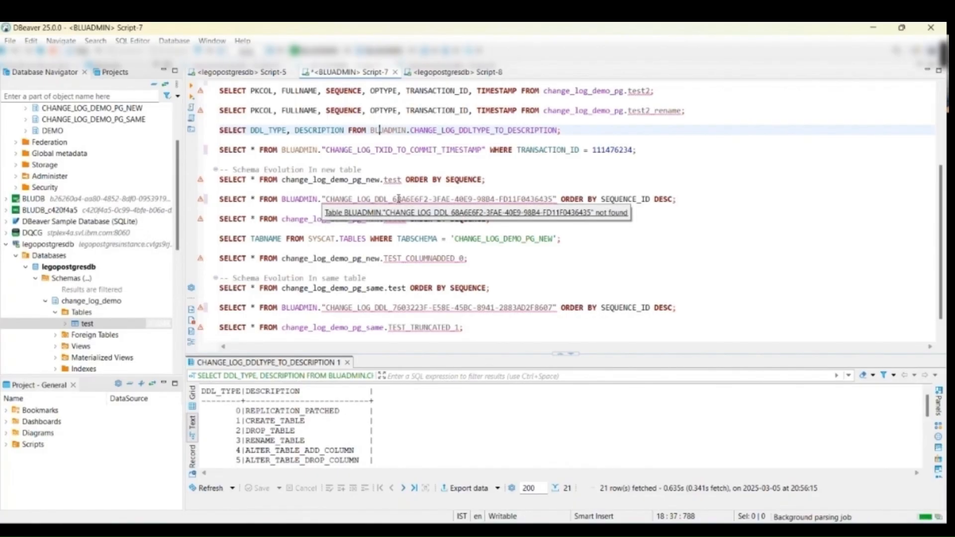
- In Script-8, execute the TRUNCATE TABLE statement on change_log_demo1.test
left_click(443, 73)
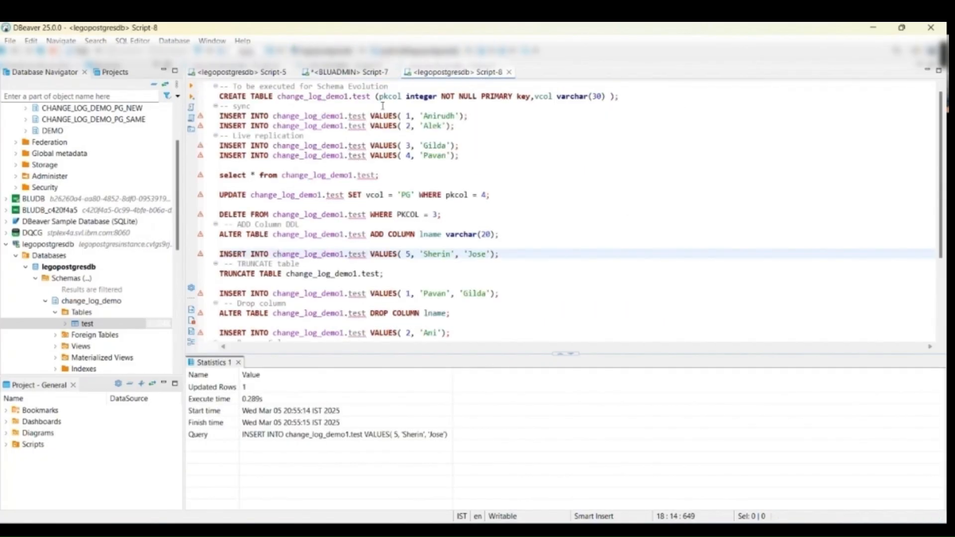
scroll(338, 257, "down", 1)
left_click(335, 263)
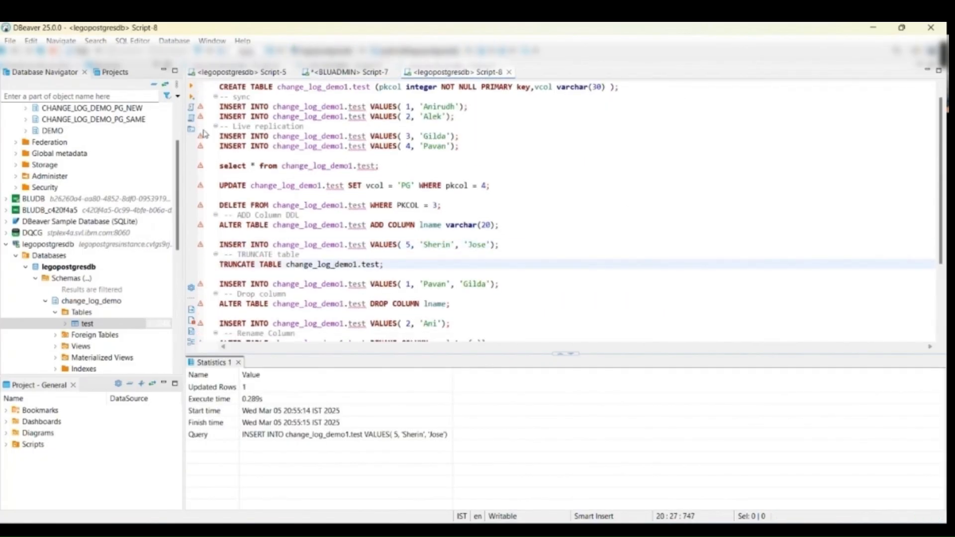
left_click(192, 88)
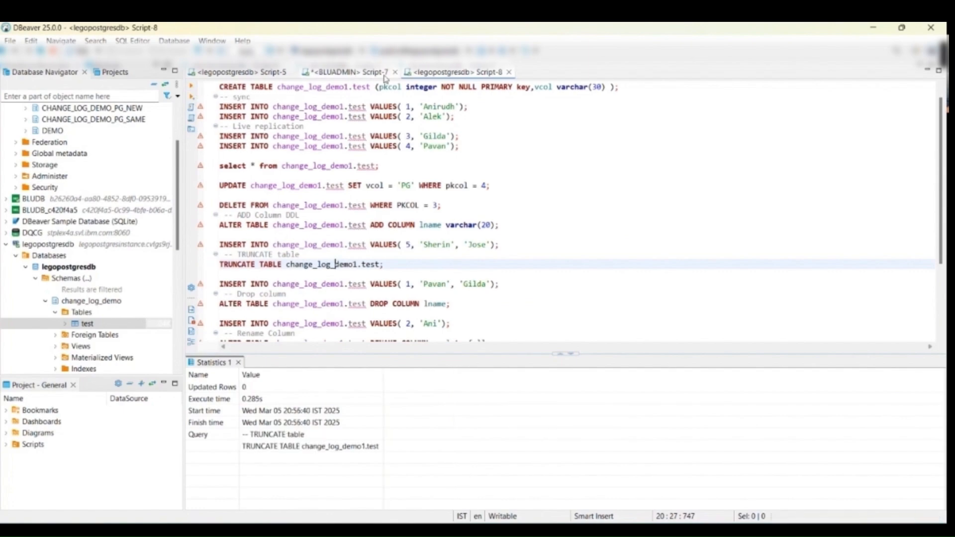
- In Script-7, query SYSCAT.TABLES for the table names in schema CHANGE_LOG_DEMO_PG_NEW to check the effect of the truncation
left_click(365, 72)
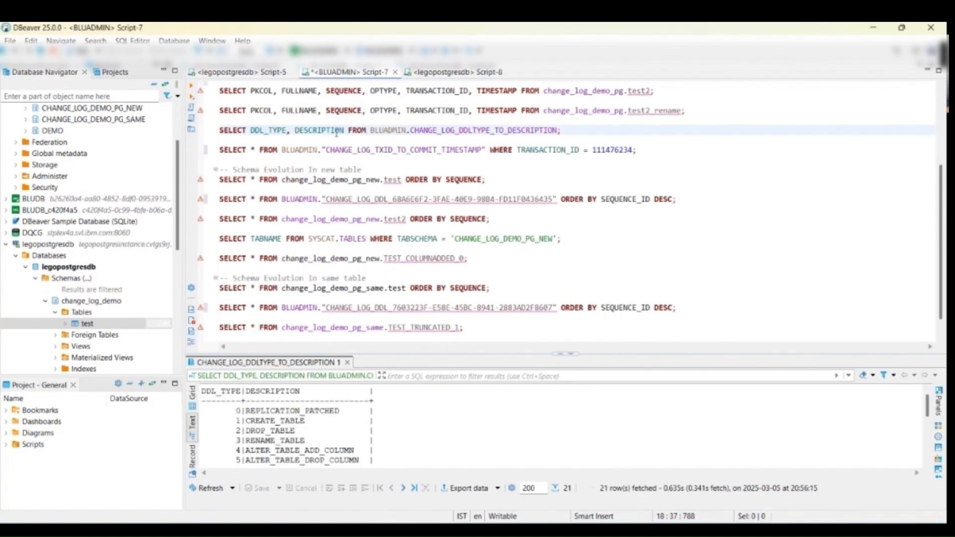
left_click(336, 239)
key("ctrl+Return")
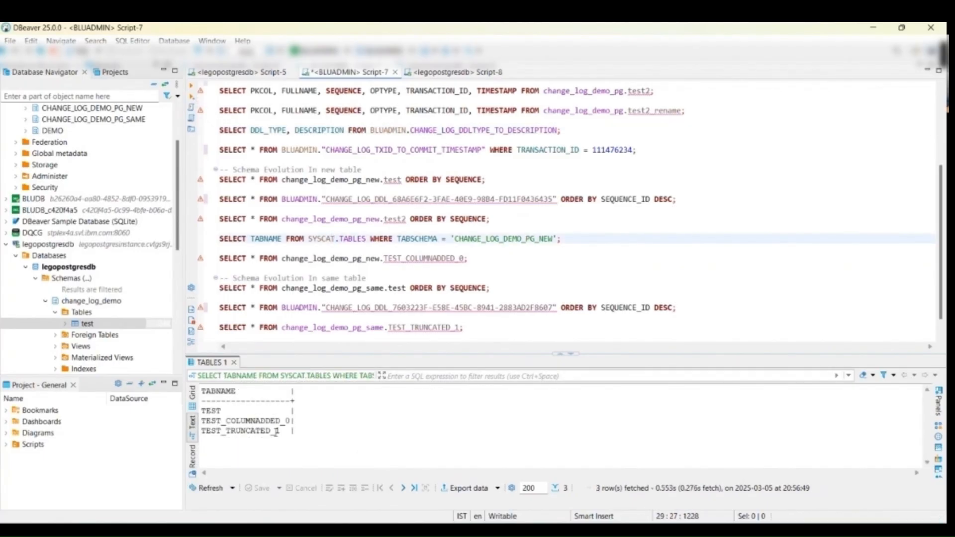
left_click_drag(284, 432, 203, 439)
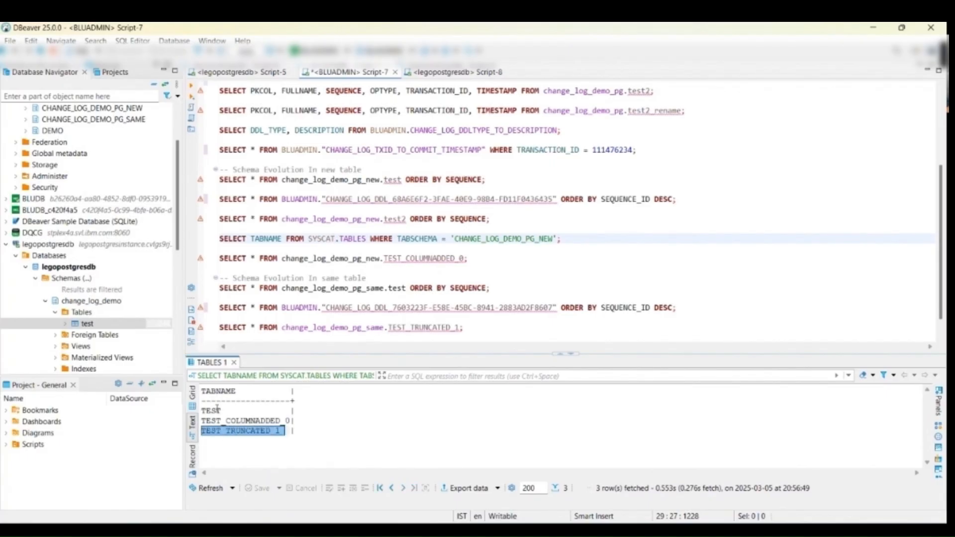
double_click(211, 410)
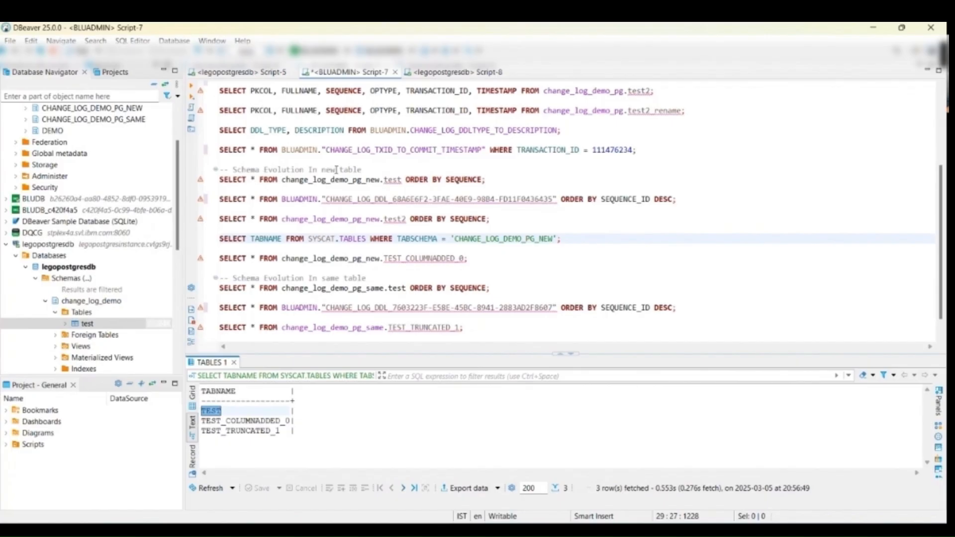
- Query change_log_demo_pg_new.test and change_log_demo_pg_same.test to compare both targets following the truncation
left_click(376, 179)
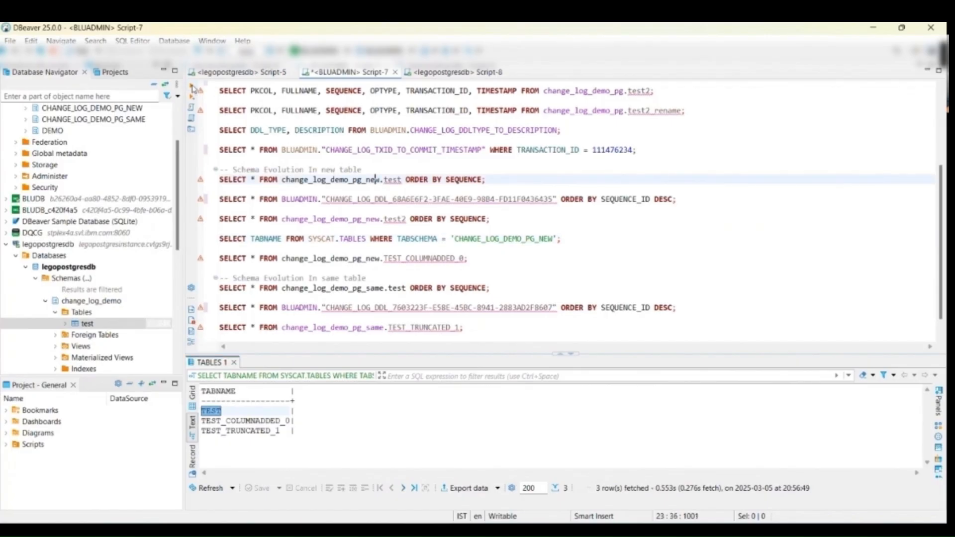
left_click(193, 86)
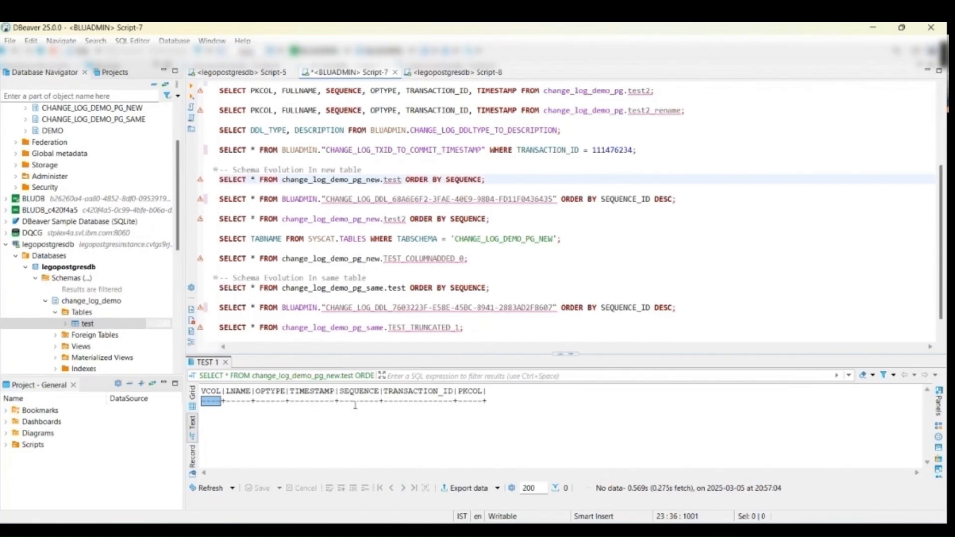
left_click(334, 288)
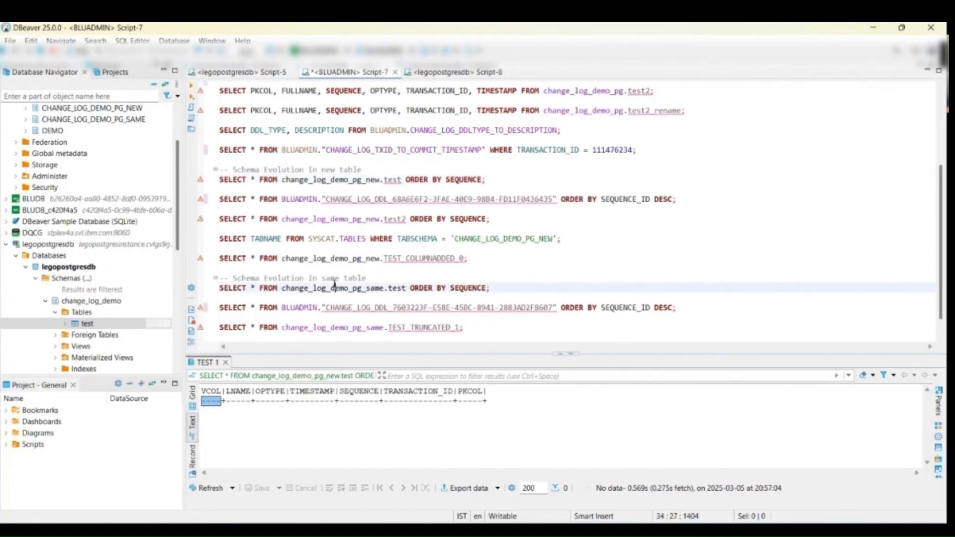
left_click(192, 88)
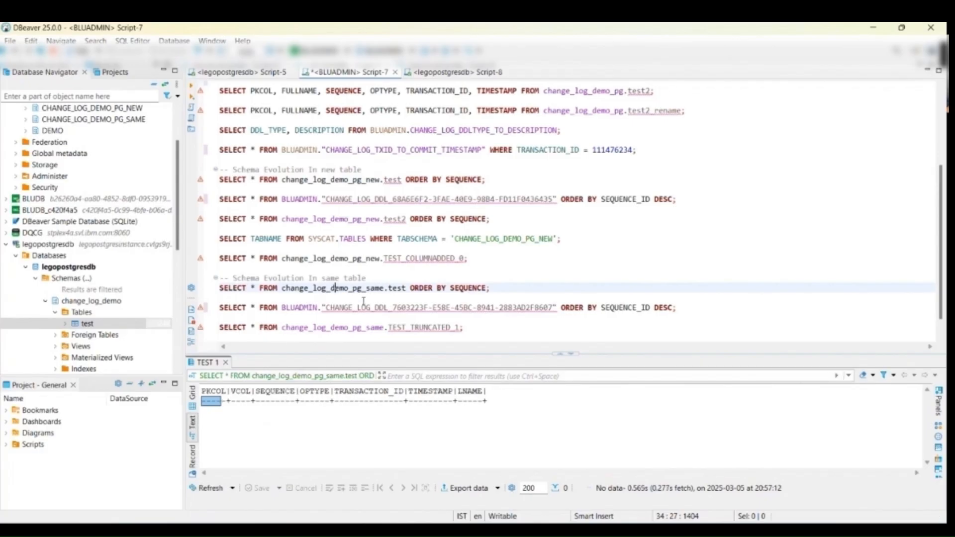
- Query the same-table target's DDL log in descending SEQUENCE_ID order to examine the truncate entry
scroll(393, 301, "down", 1)
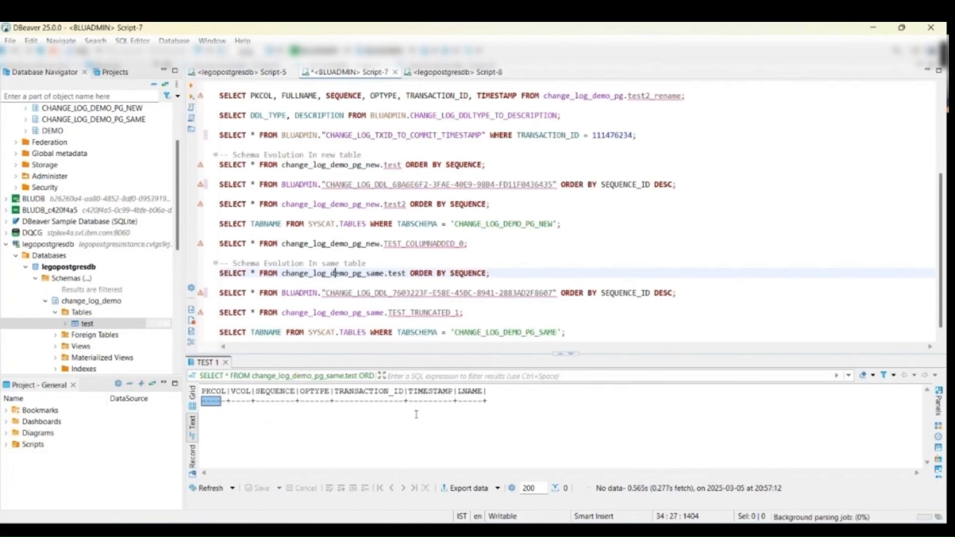
left_click(434, 294)
left_click(192, 92)
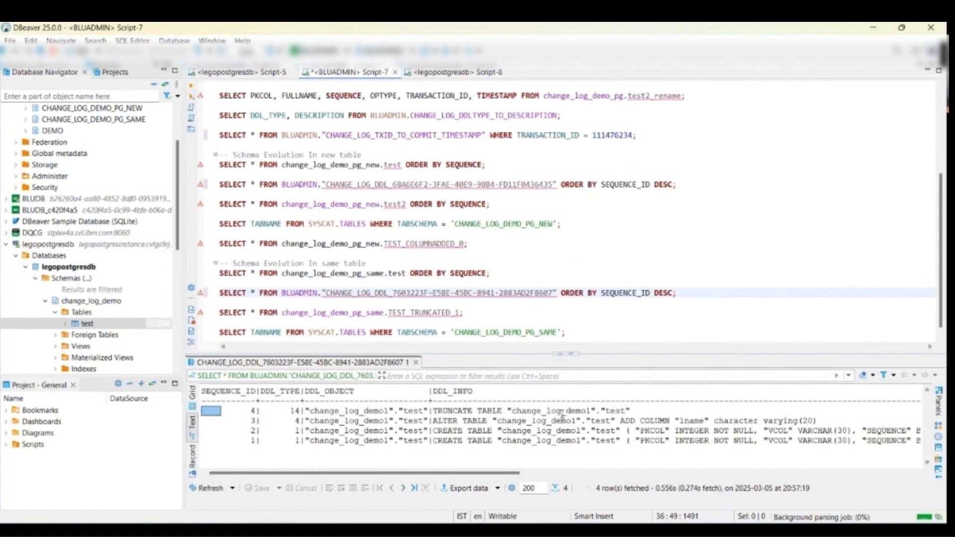
- Try to query change_log_demo_pg_same.TEST_TRUNCATED_1, and expand the tables of schema CHANGE_LOG_DEMO_PG_SAME to look up the truncated table's name
scroll(106, 298, "up", 2)
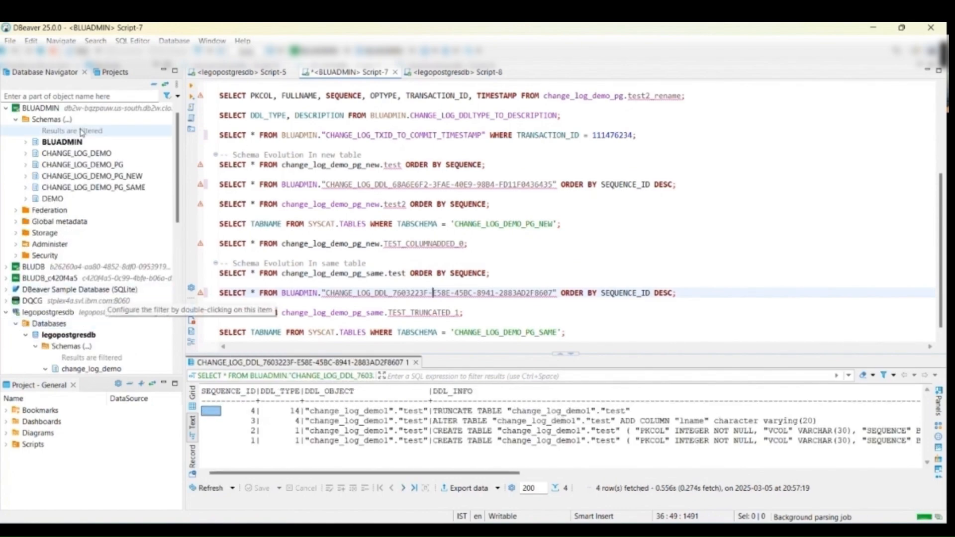
left_click(79, 189)
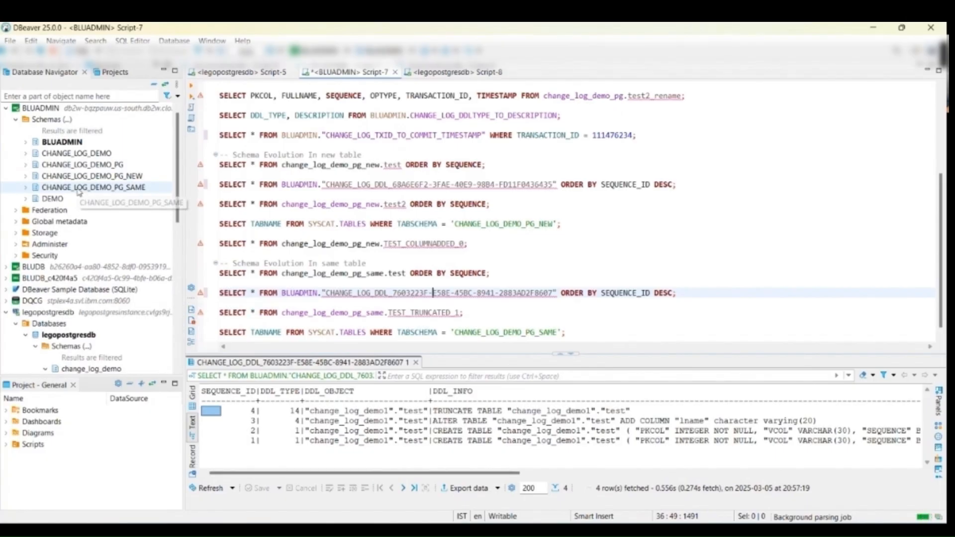
left_click(392, 313)
left_click(192, 91)
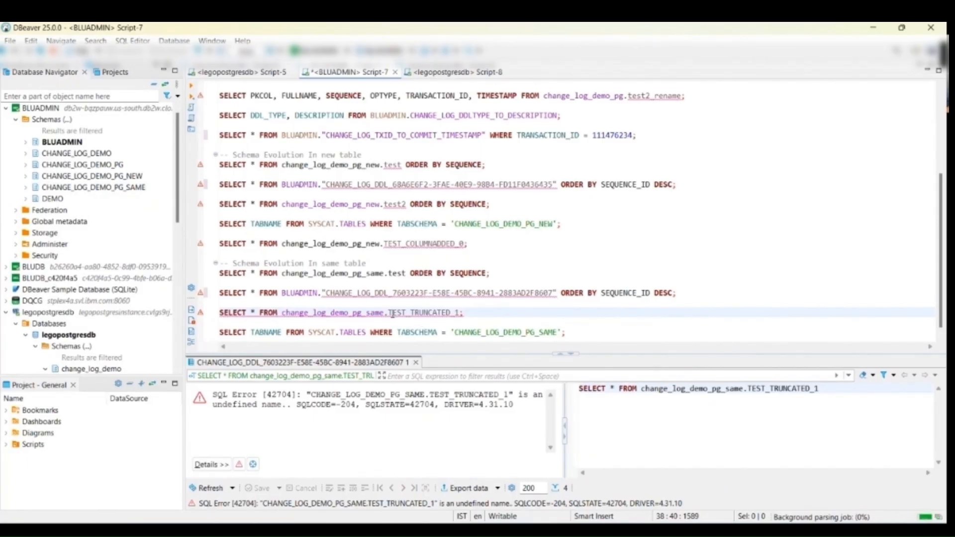
left_click(79, 187)
left_click(25, 188)
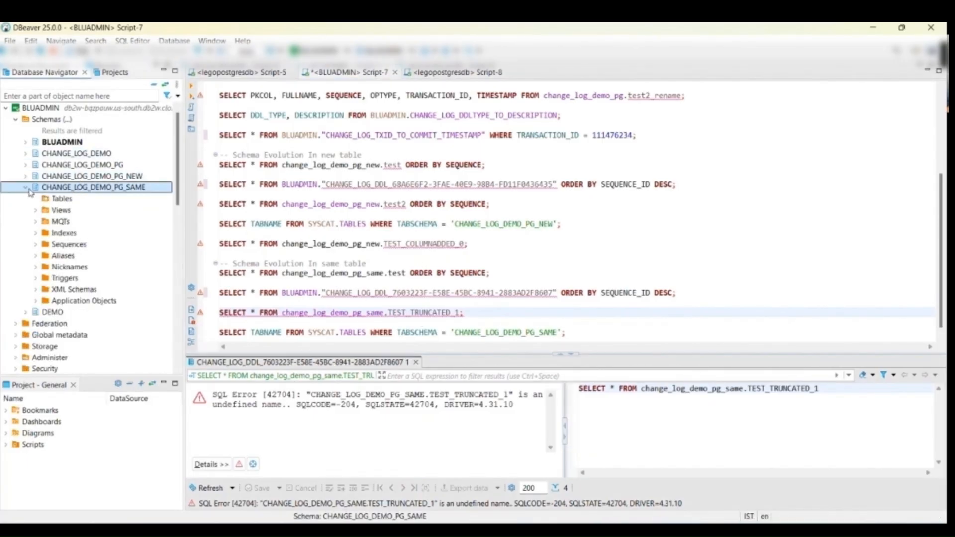
left_click(59, 199)
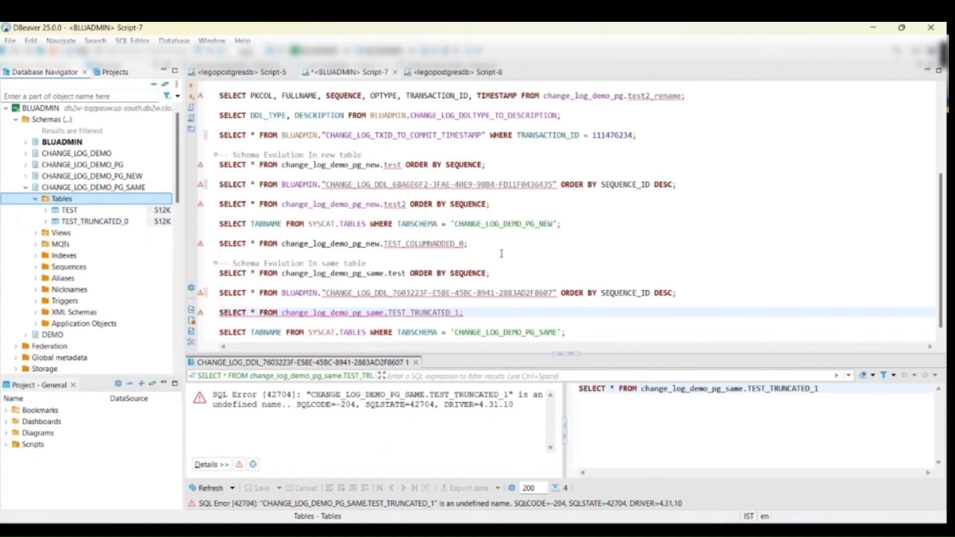
- In Script-8, execute the three-value INSERT that adds the row with key 1 to the truncated change_log_demo1.test table
left_click(432, 74)
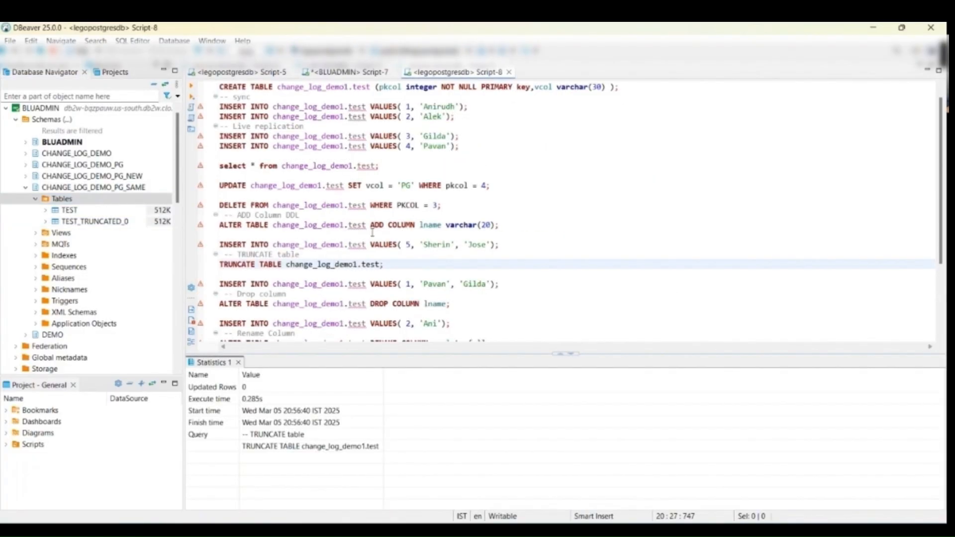
left_click(326, 284)
left_click(193, 87)
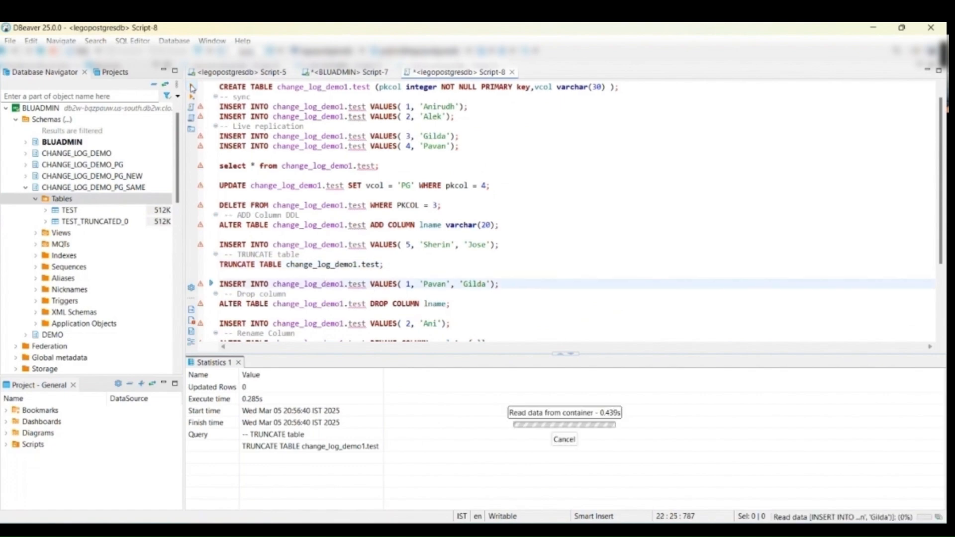
- In Script-7, query change_log_demo_pg_new.test and change_log_demo_pg_same.test to check how the row inserted with key 1 was replicated
left_click(347, 73)
left_click(345, 164)
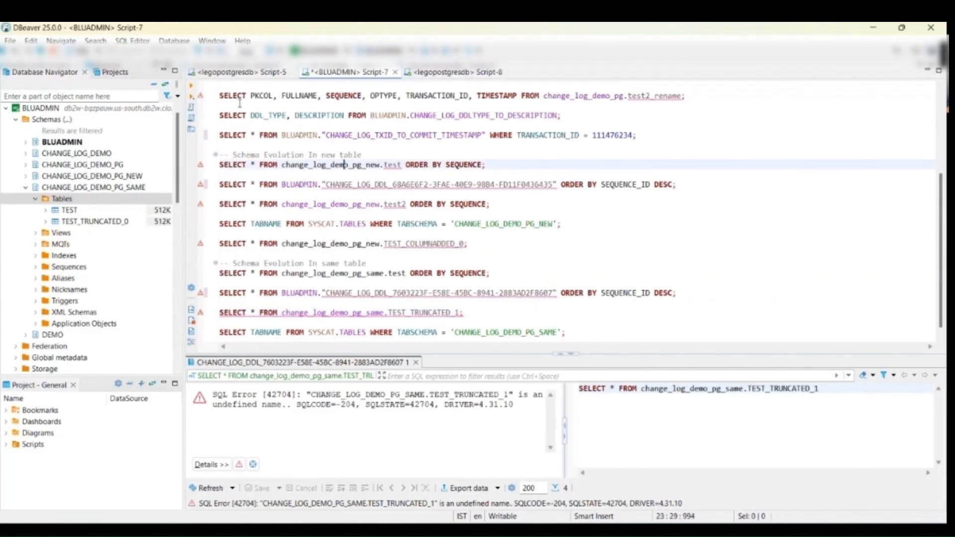
left_click(192, 87)
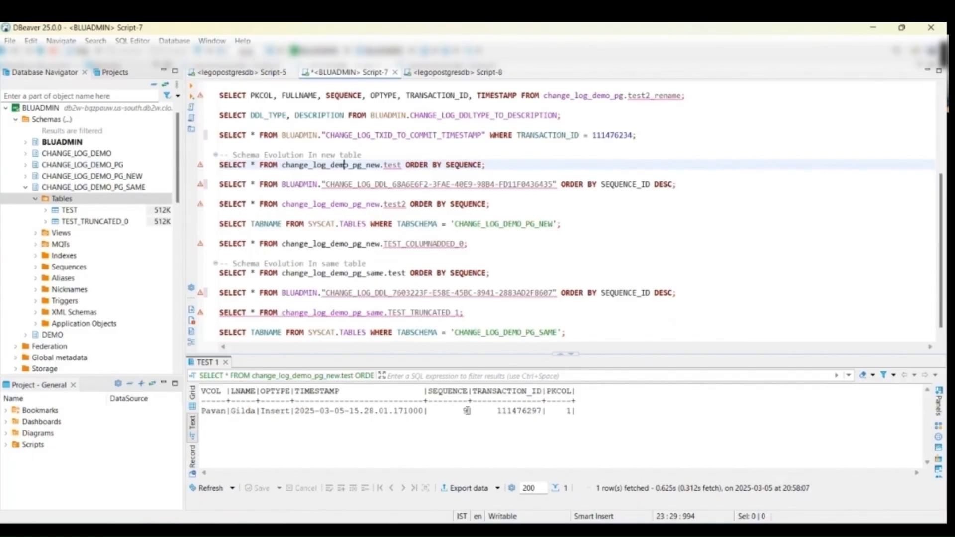
left_click(375, 273)
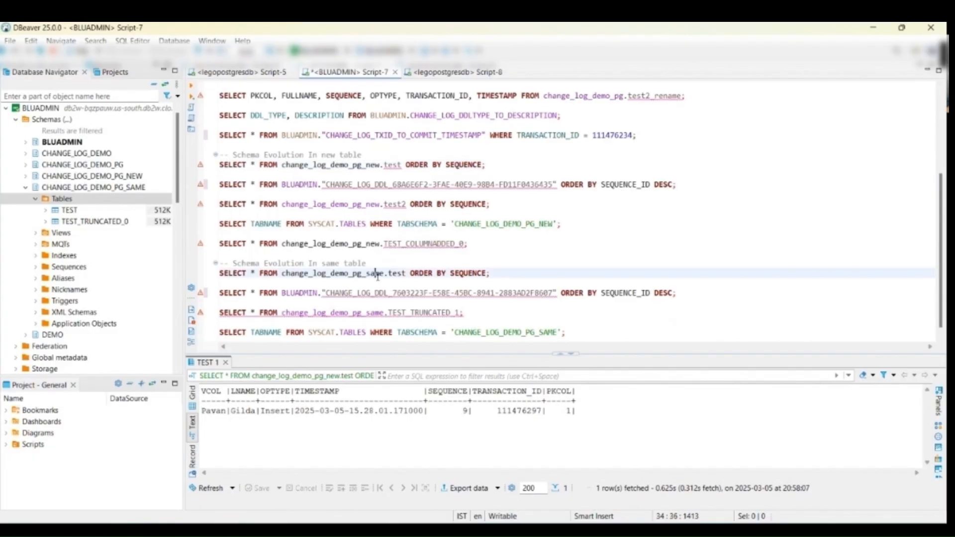
left_click(192, 88)
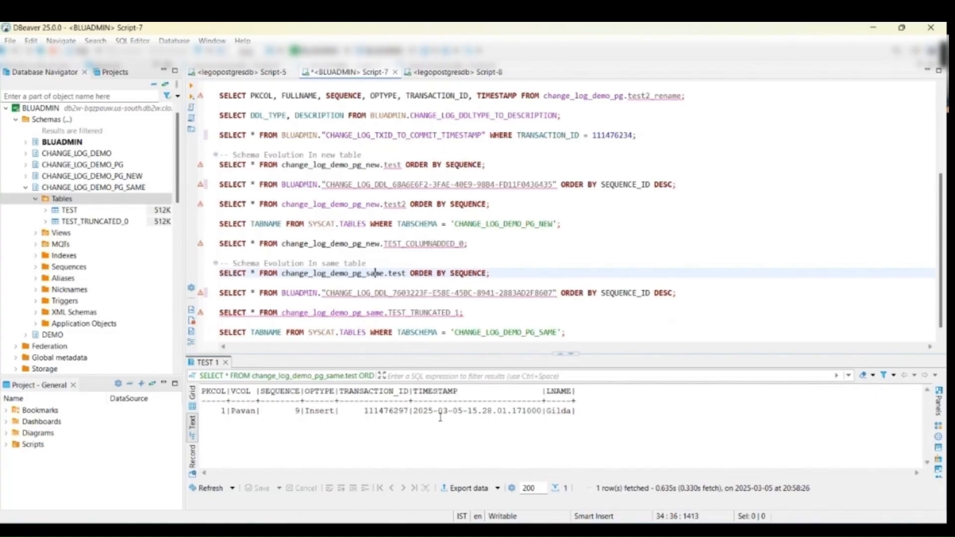
- In Script-8, execute the ALTER TABLE statement that drops column lname from change_log_demo1.test
left_click(456, 73)
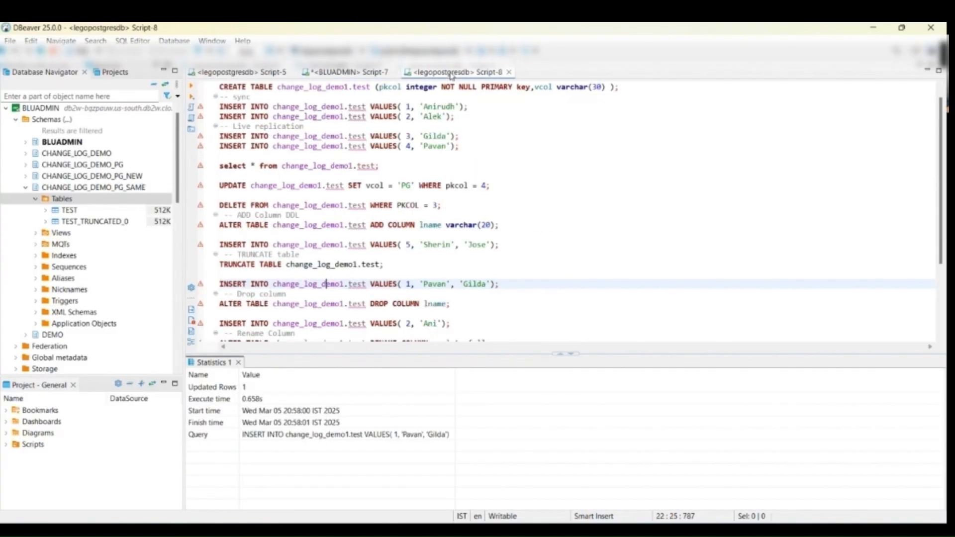
scroll(383, 308, "down", 2)
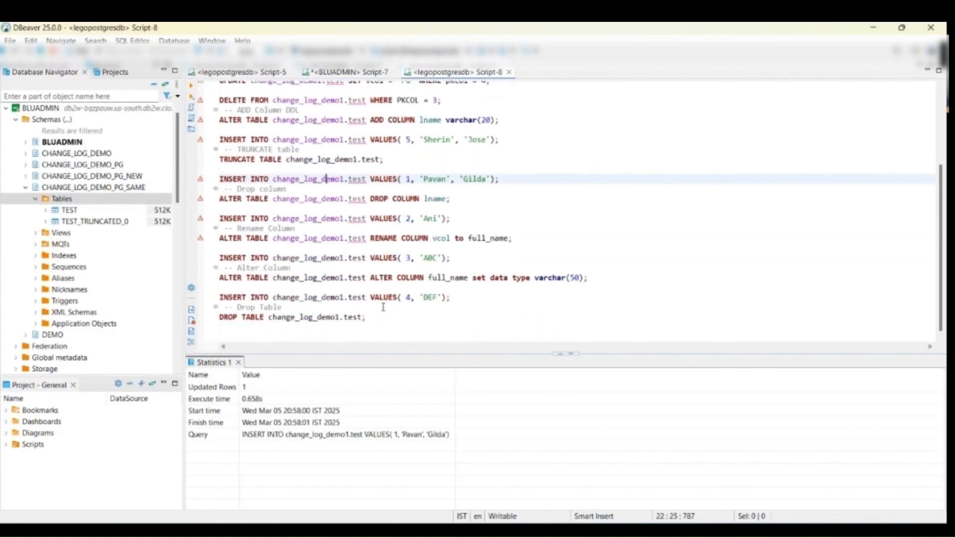
left_click(355, 199)
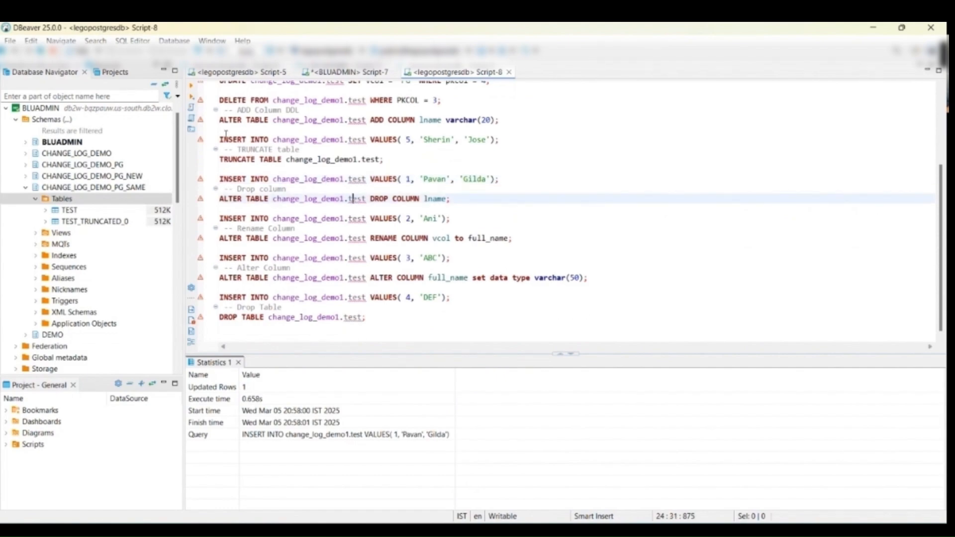
left_click(193, 89)
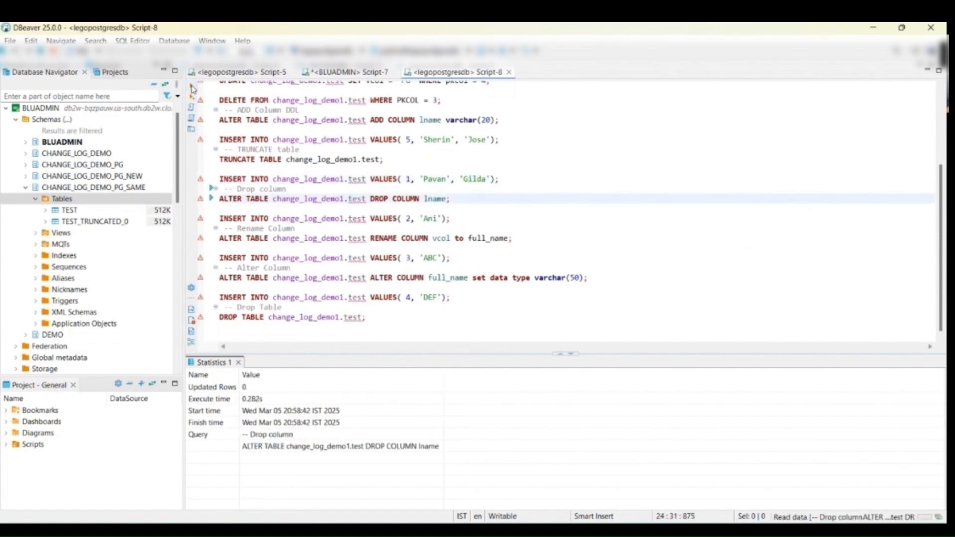
- In Script-7, query the DDL logs of the new-table and same-table targets in descending SEQUENCE_ID order to examine the drop-column entry
left_click(332, 71)
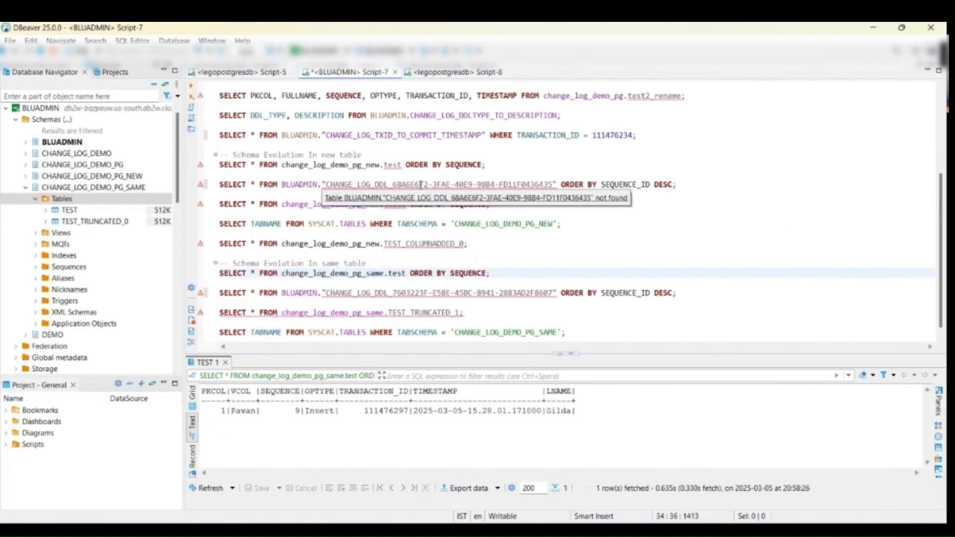
left_click(421, 184)
left_click(192, 85)
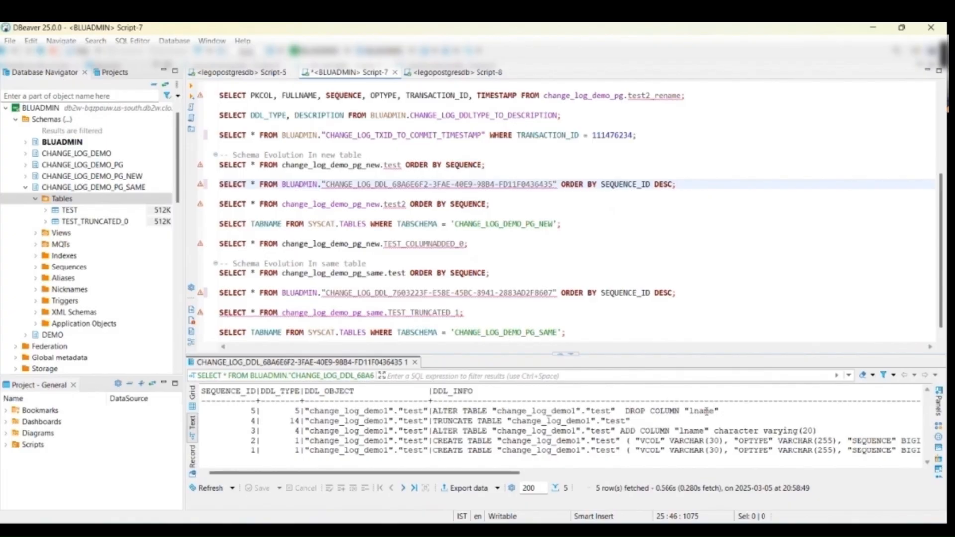
left_click(437, 293)
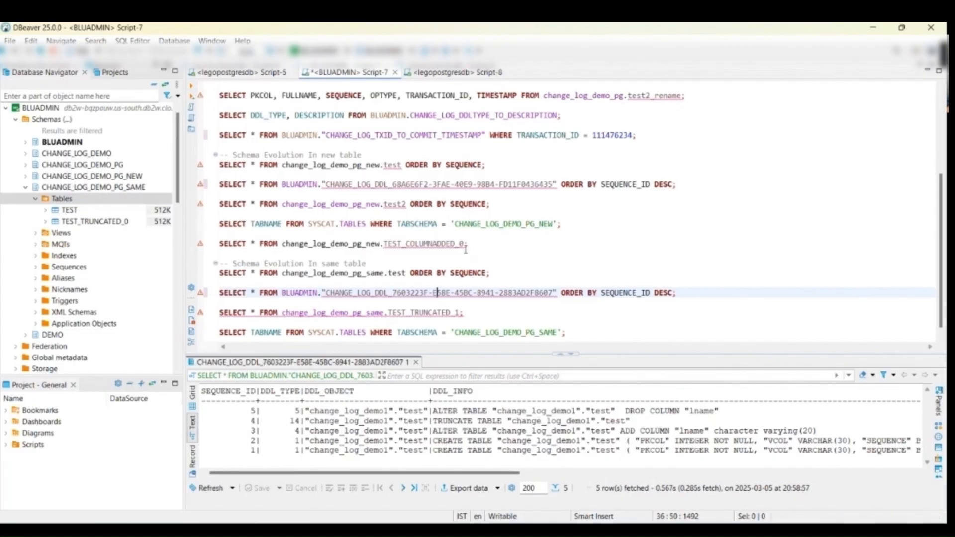
- List the table names of schema CHANGE_LOG_DEMO_PG_NEW from SYSCAT.TABLES to look for the table archived by the column drop
left_click(428, 225)
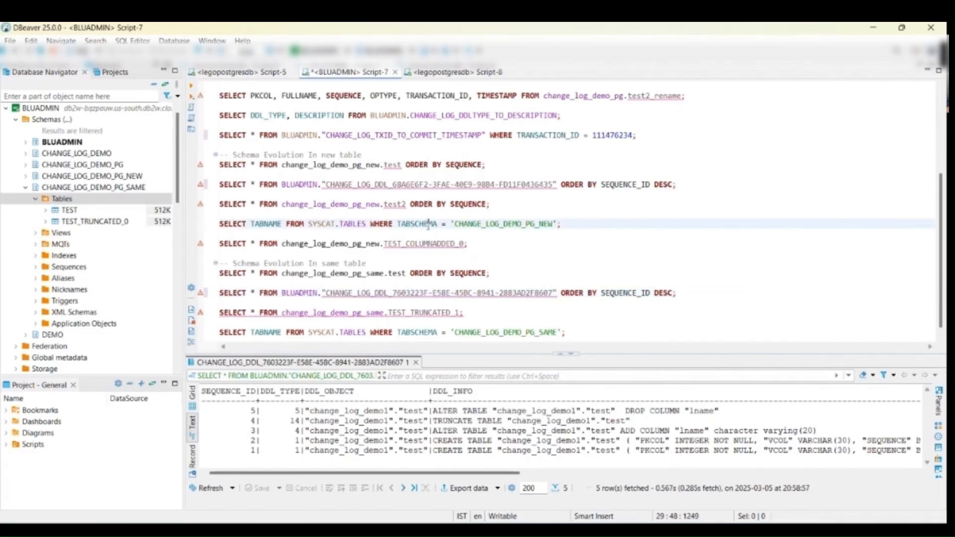
left_click(194, 89)
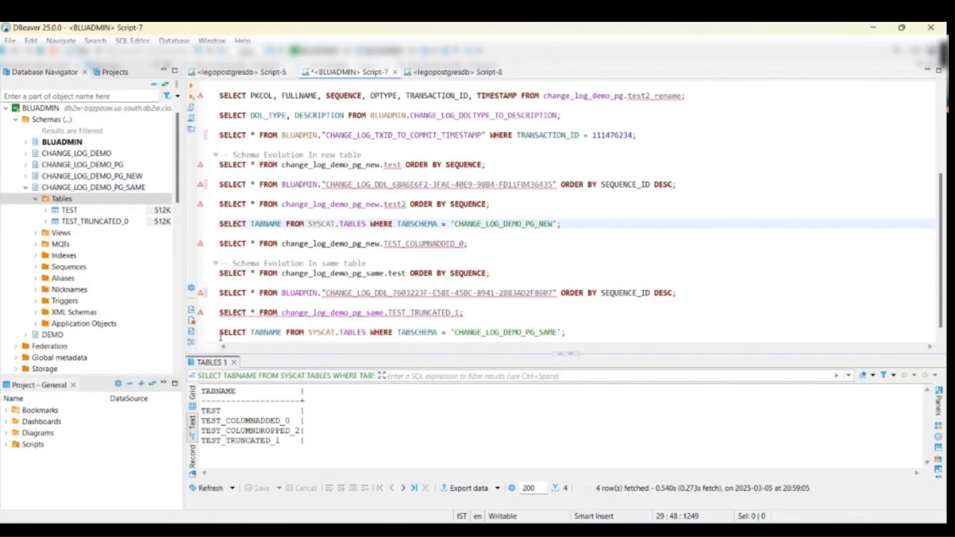
left_click_drag(302, 431, 200, 427)
left_click(212, 410)
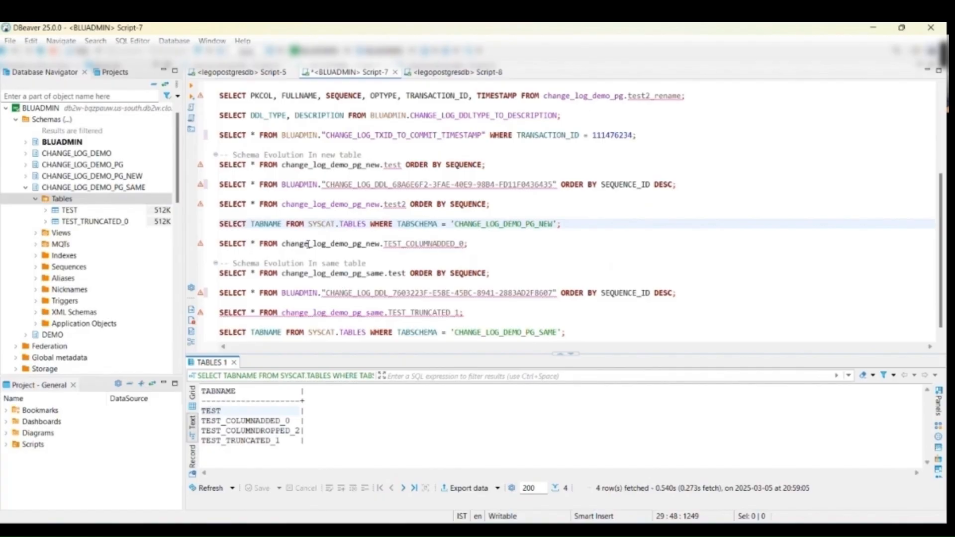
- Query change_log_demo_pg_new.test and change_log_demo_pg_same.test to compare how each target handles the dropped lname column
left_click(314, 165)
left_click(193, 85)
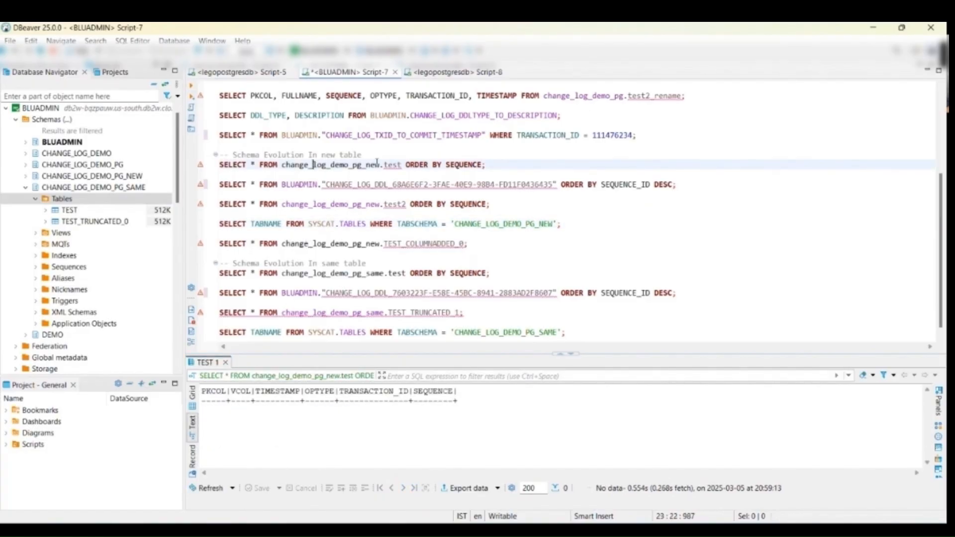
left_click(369, 273)
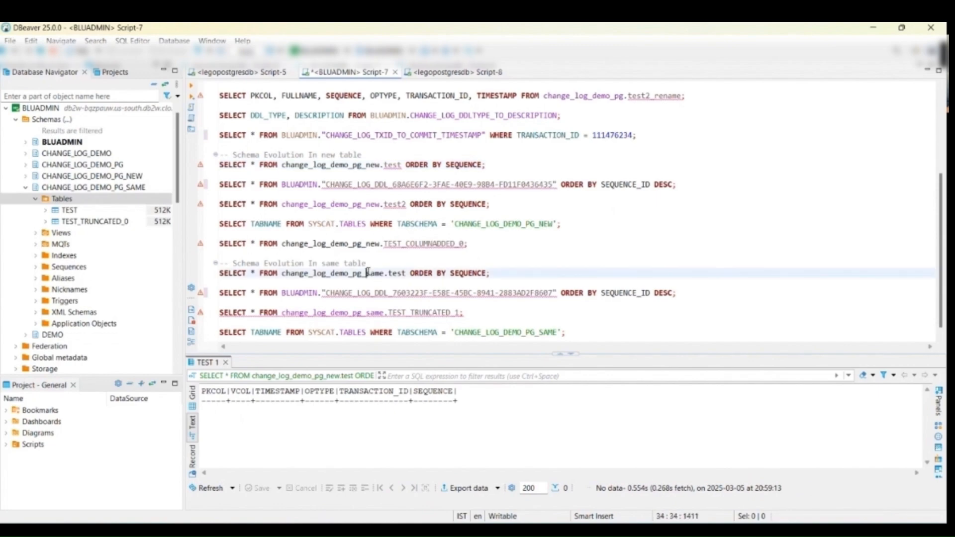
left_click(192, 85)
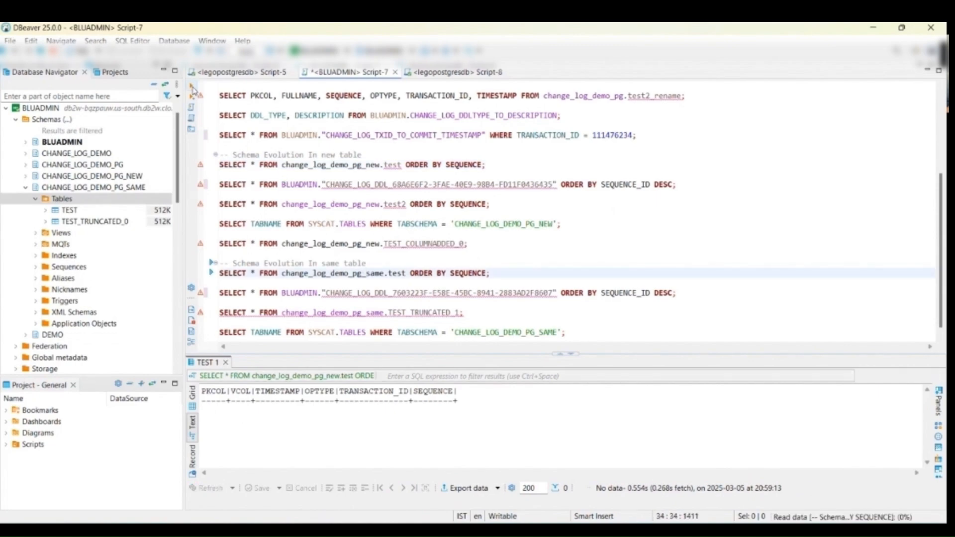
left_click_drag(305, 391, 212, 393)
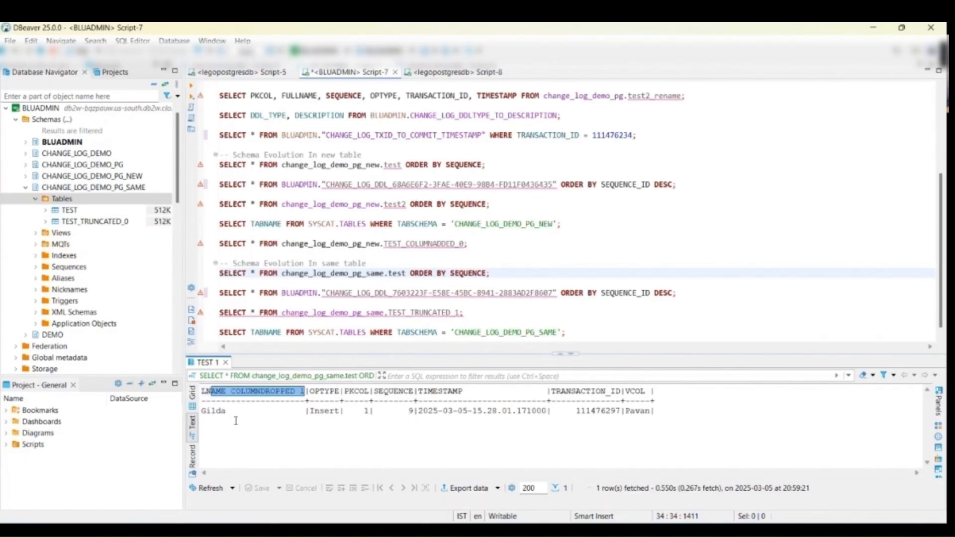
- In Script-8, execute the two-value INSERT that adds the row with key 2 to change_log_demo1.test
left_click(457, 72)
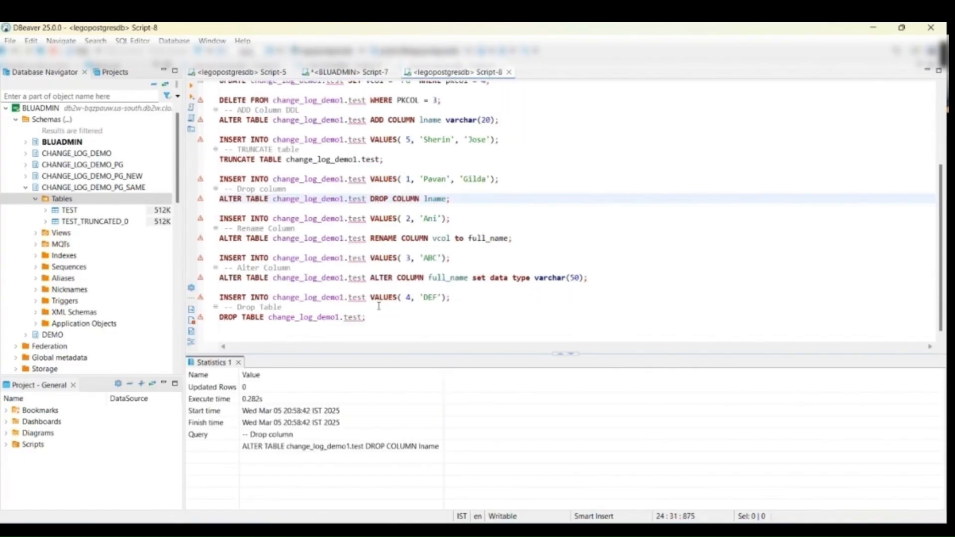
left_click(291, 218)
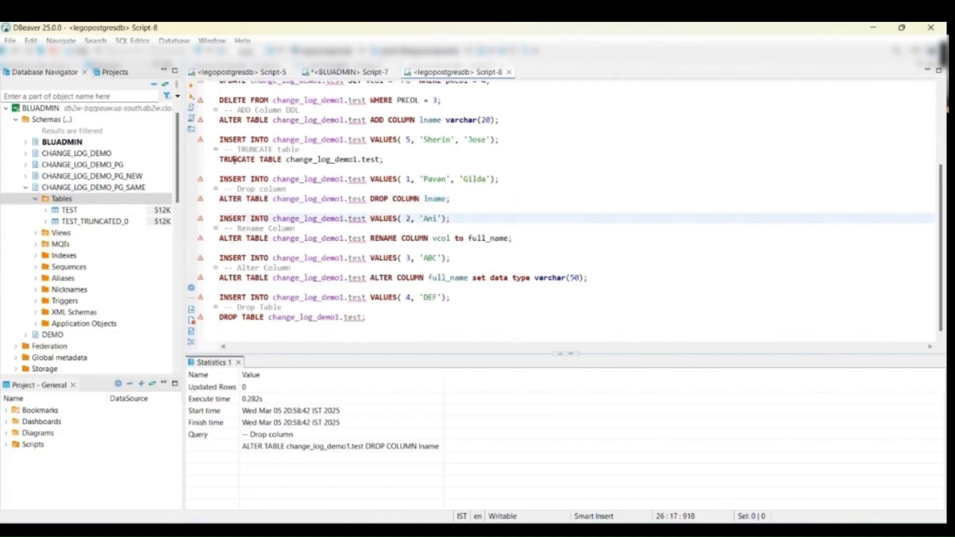
left_click(193, 88)
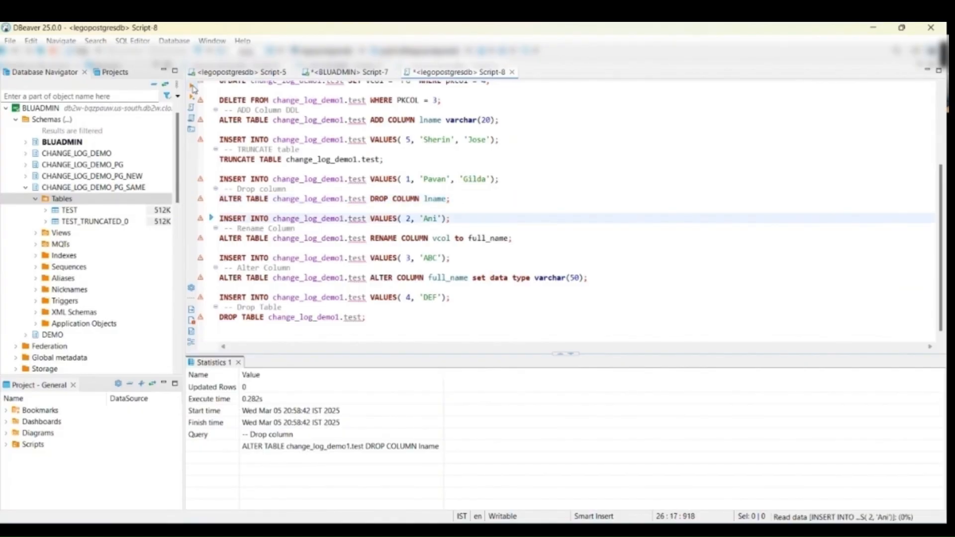
- In Script-7, query both targets' test tables to check the replicated row with key 2 and its dropped-column value
left_click(356, 73)
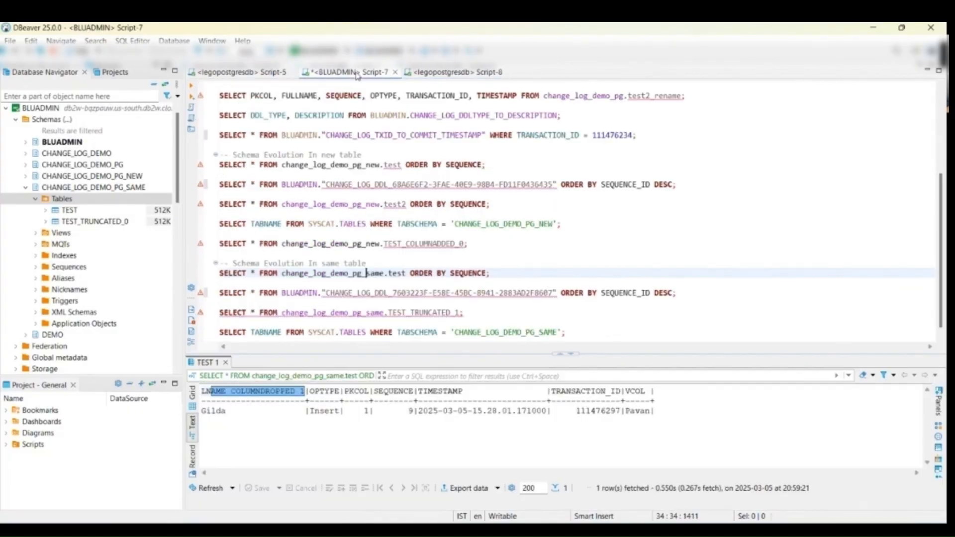
left_click(319, 165)
left_click(193, 87)
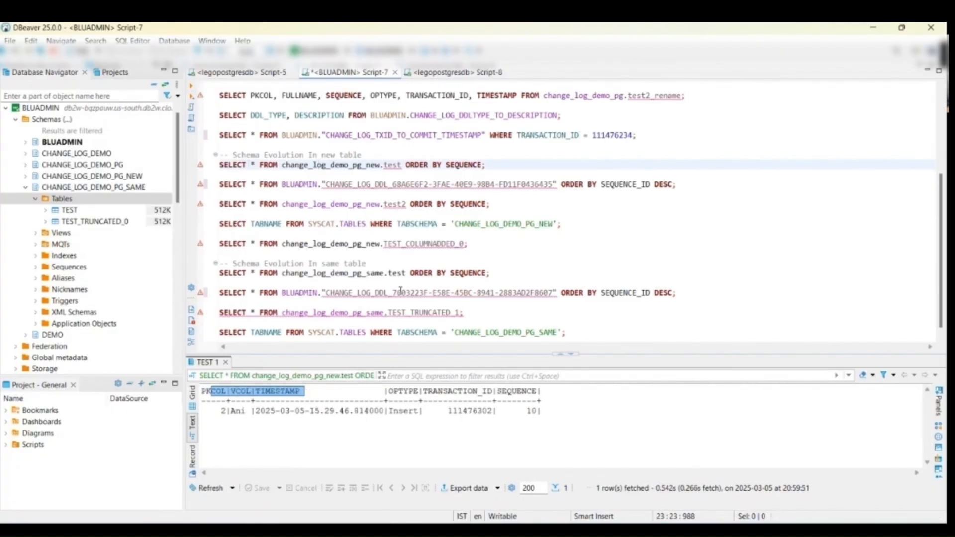
left_click(384, 274)
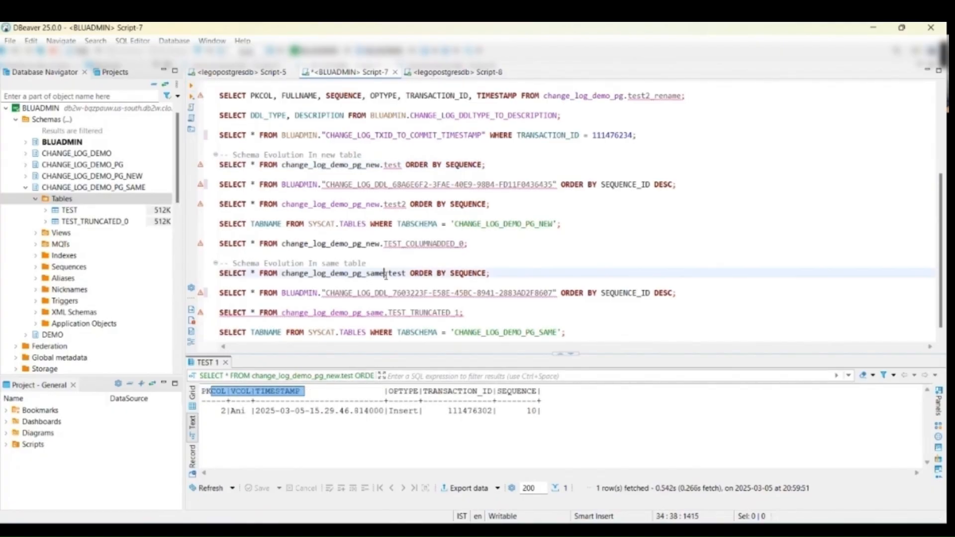
left_click(193, 87)
left_click(301, 421)
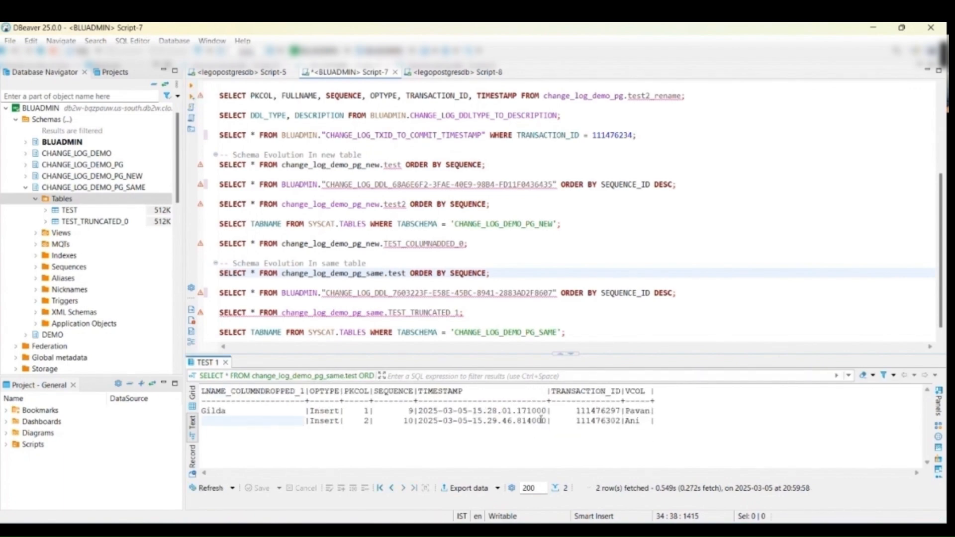
- In Script-8, execute the ALTER TABLE statement that renames column vcol of change_log_demo1.test to full_name
left_click(455, 73)
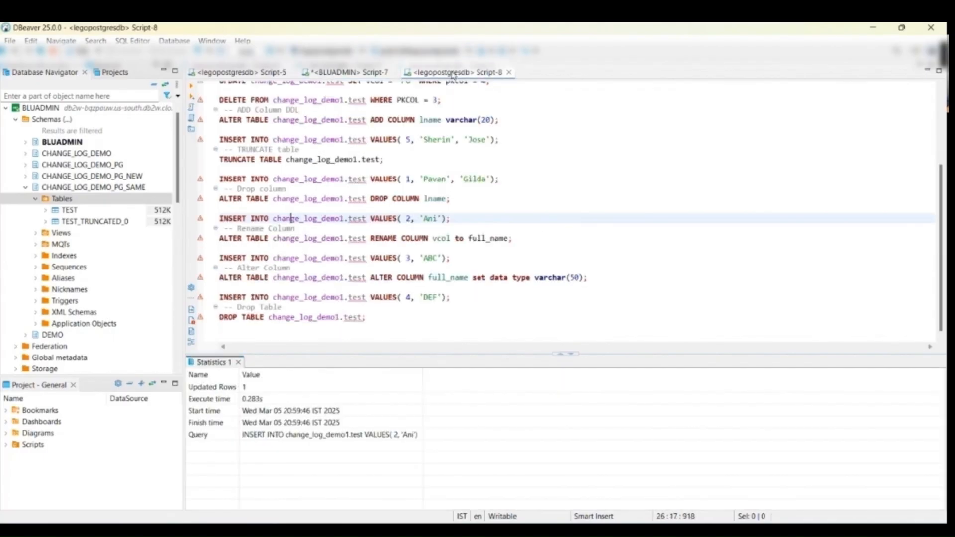
left_click(333, 238)
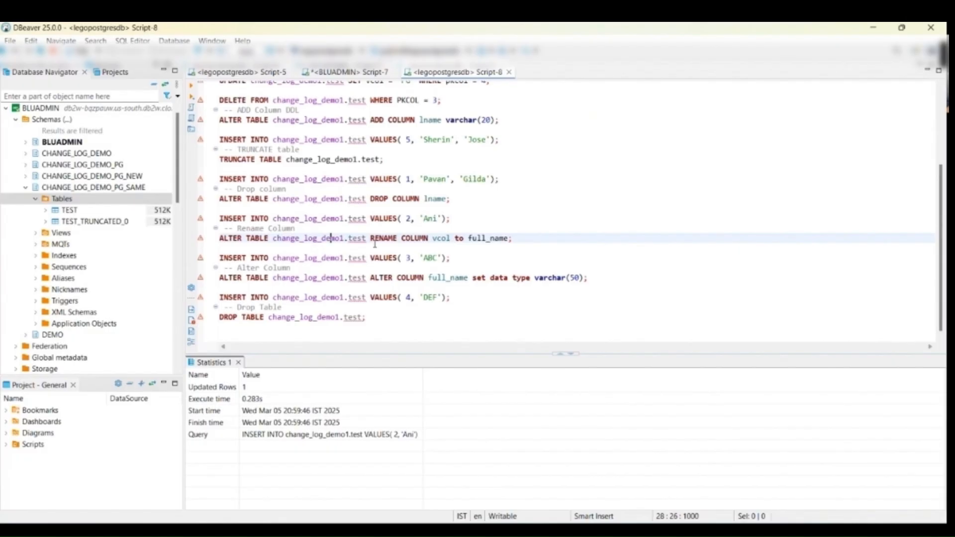
left_click(192, 88)
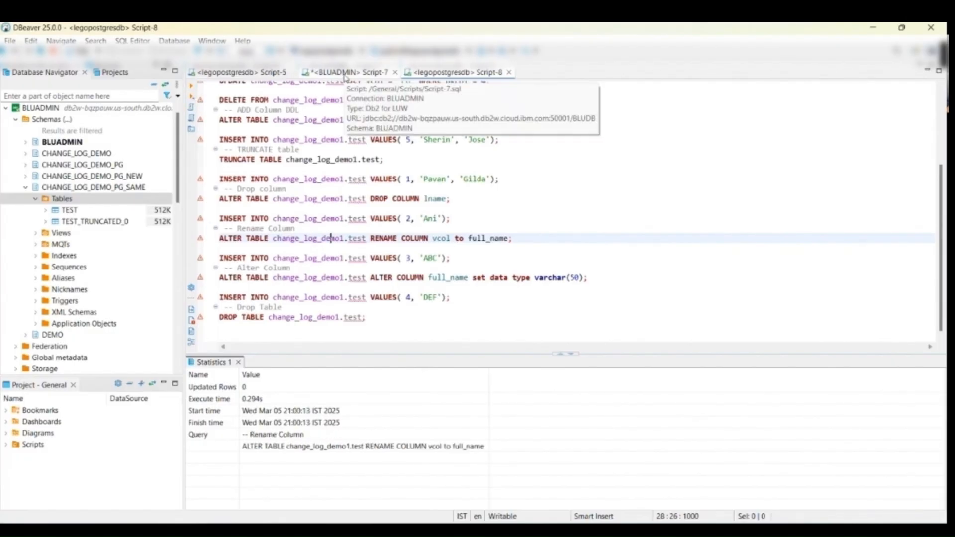
- In Script-7, query both targets' DDL logs in descending SEQUENCE_ID order to examine the rename-column entry
left_click(344, 73)
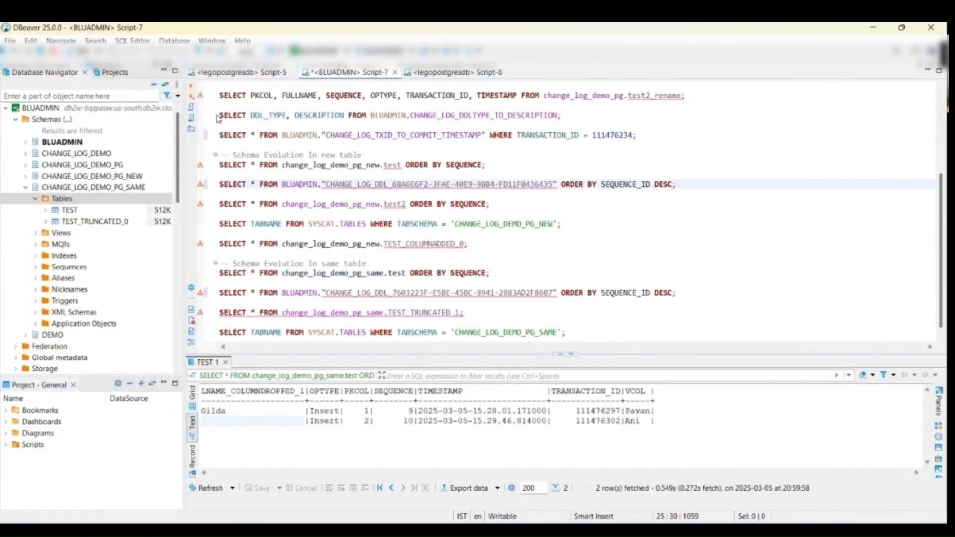
left_click(195, 89)
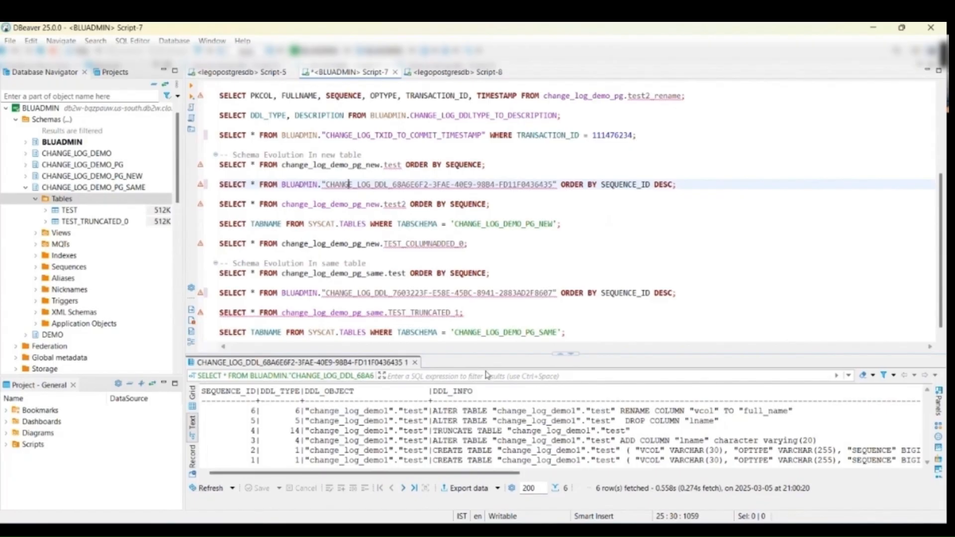
left_click(410, 293)
left_click(195, 88)
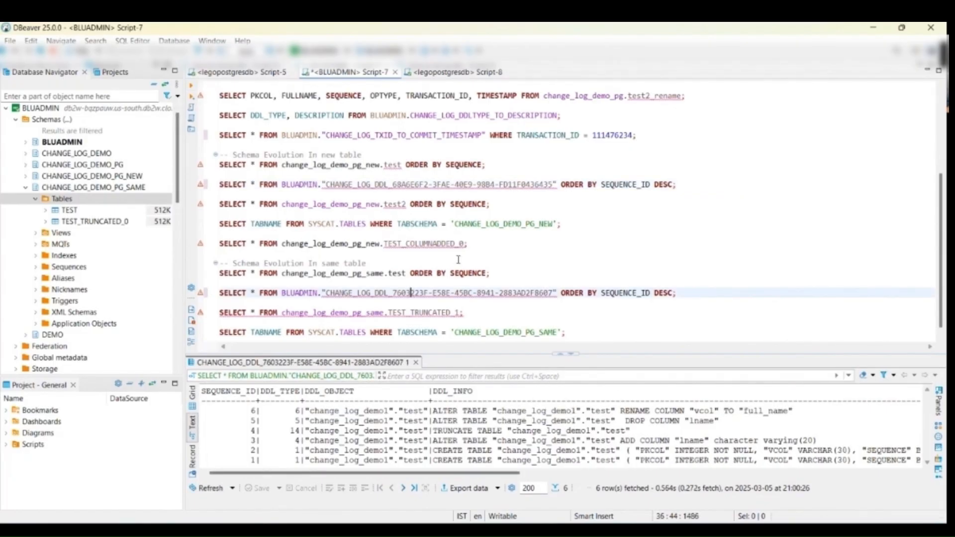
- List the table names of schema CHANGE_LOG_DEMO_PG_NEW again to look for the table archived by the column rename
left_click(423, 224)
left_click(192, 89)
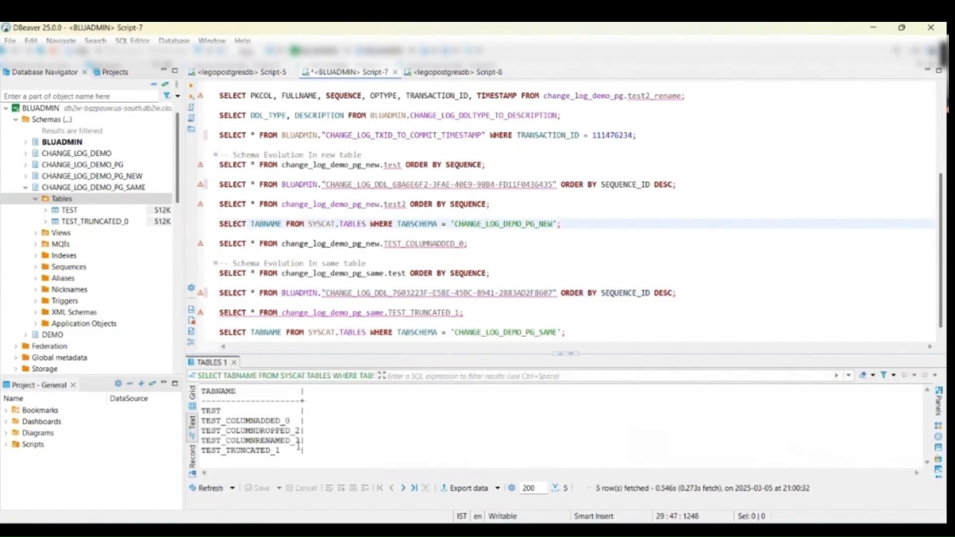
left_click_drag(302, 440, 201, 440)
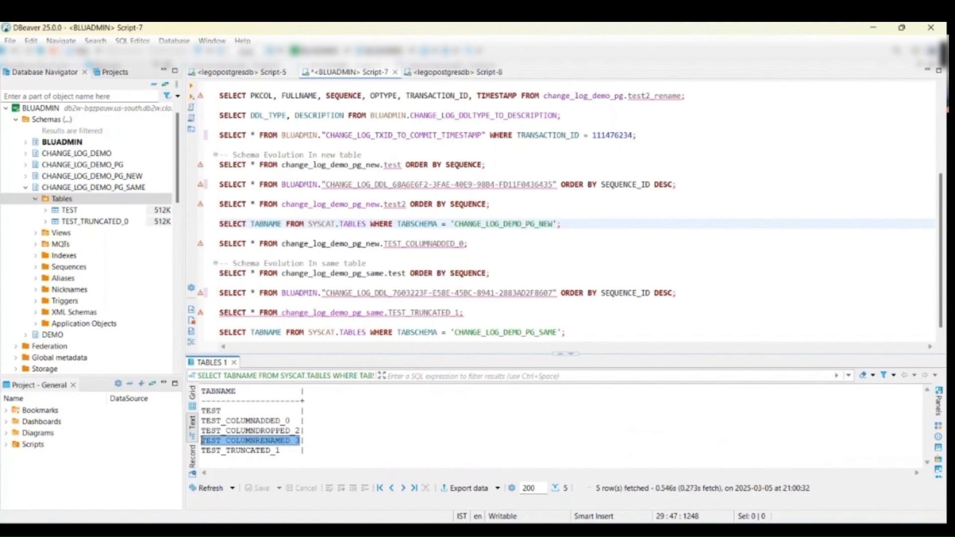
left_click(210, 410)
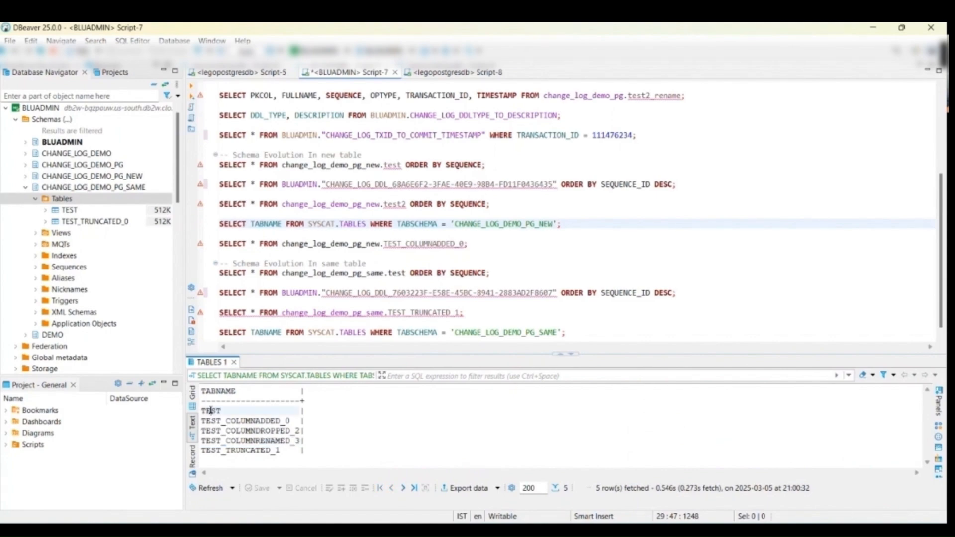
- Query the new-table and same-table targets' test tables ordered by SEQUENCE to examine the renamed vcol column and the FULL_NAME column
left_click(381, 164)
key("ctrl+Return")
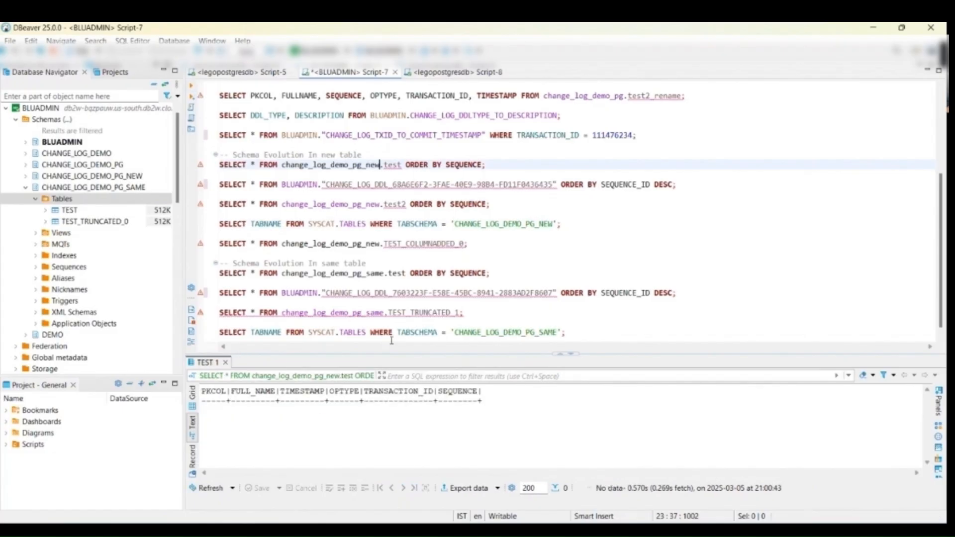
left_click(310, 273)
left_click(192, 87)
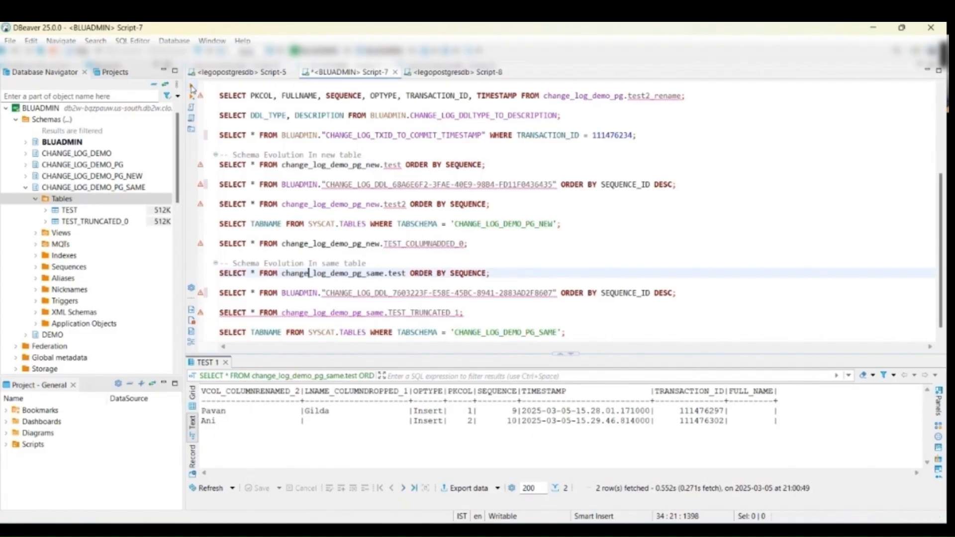
left_click(298, 392)
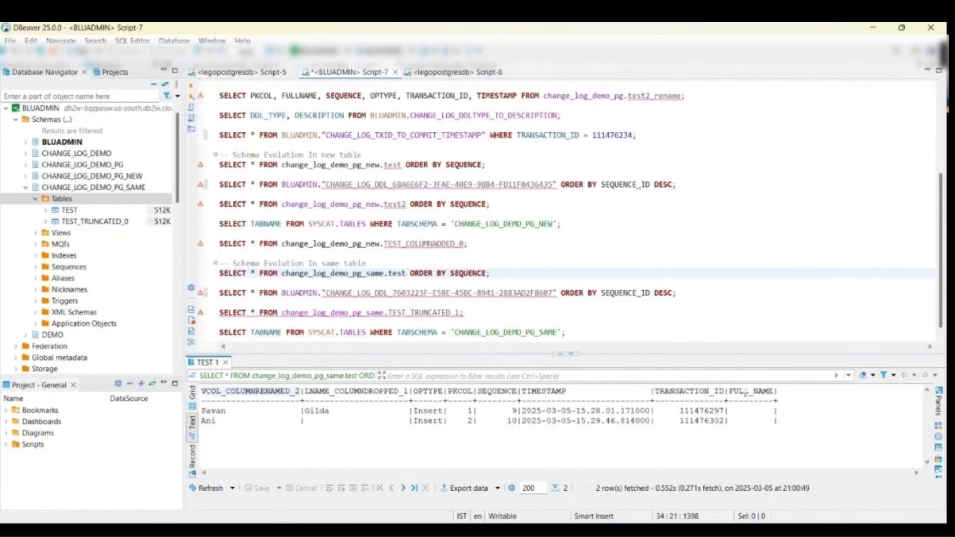
left_click_drag(730, 392, 748, 392)
double_click(761, 423)
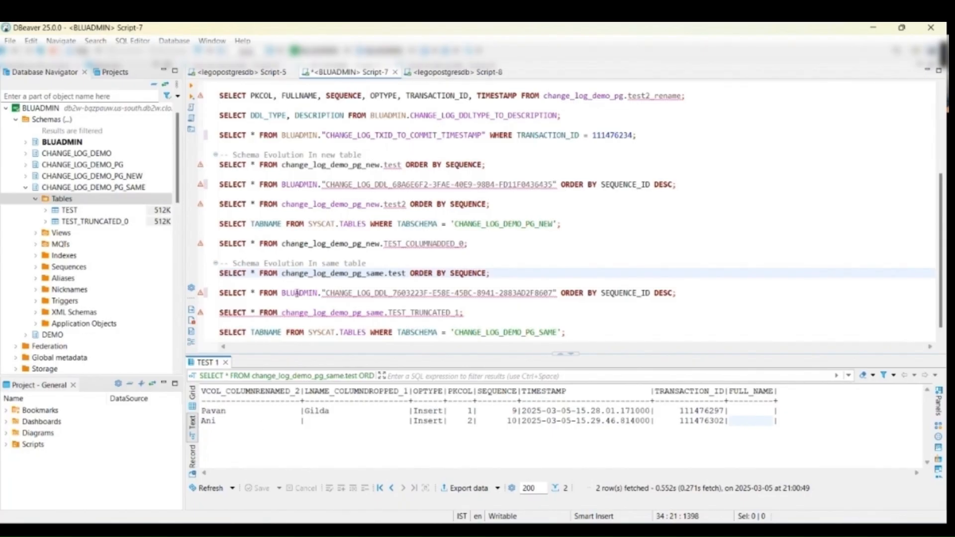
- In Script-8, execute the INSERT statement that adds the row (3, 'ABC') to change_log_demo1.test
left_click(450, 72)
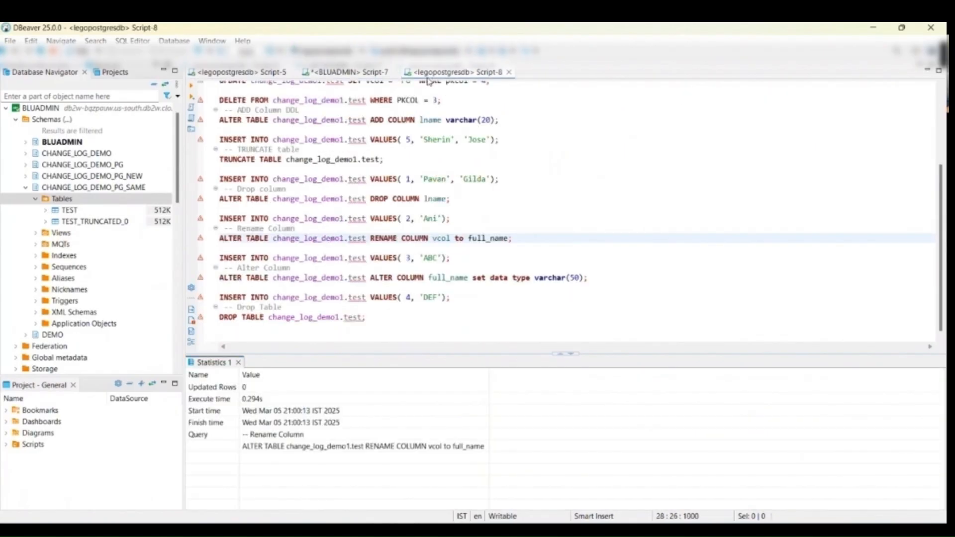
left_click(300, 257)
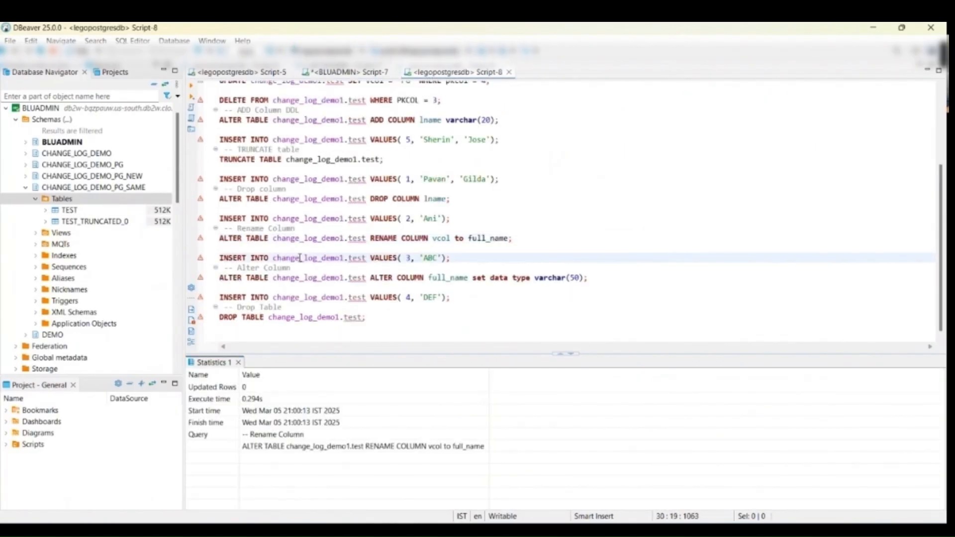
left_click(192, 89)
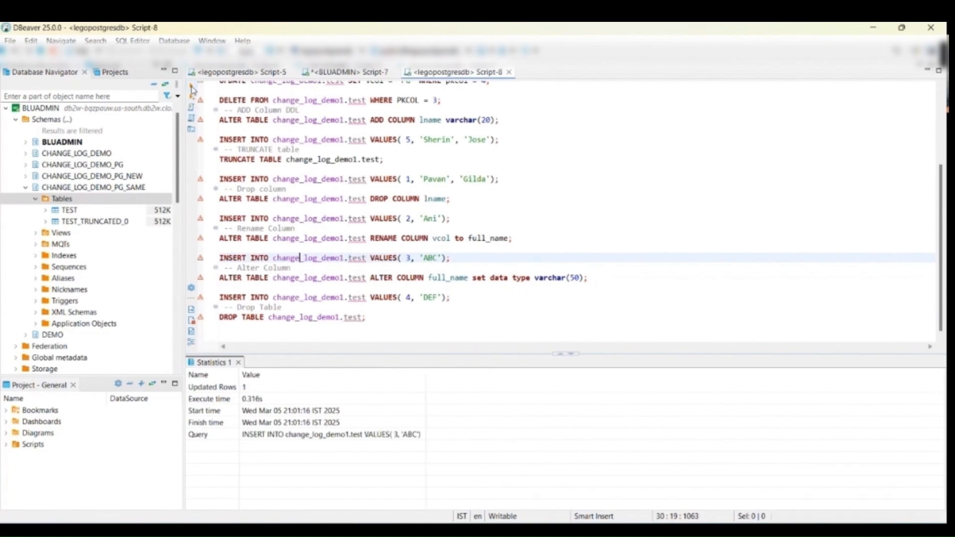
- In Script-7, query both targets' test tables to check the replicated row with key 3 and its FULL_NAME value
left_click(356, 73)
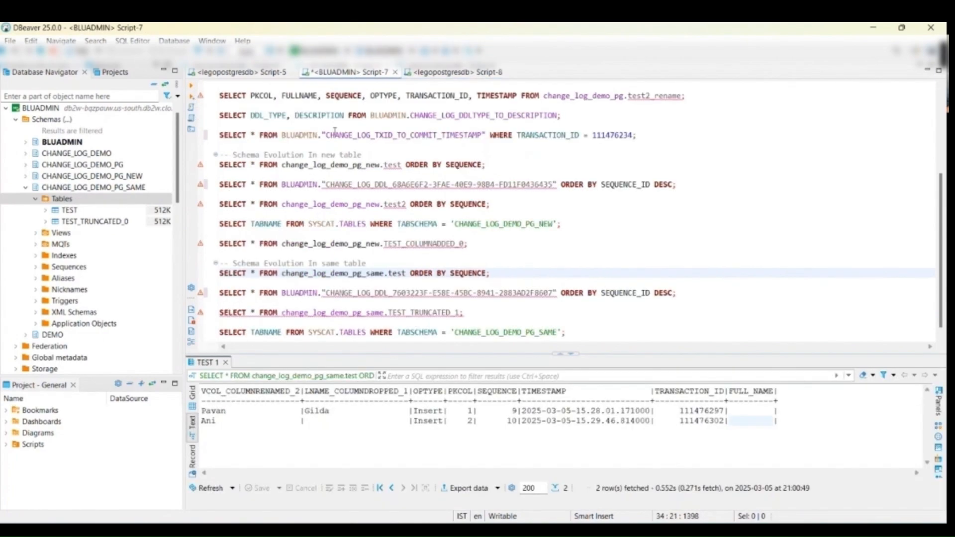
left_click(191, 89)
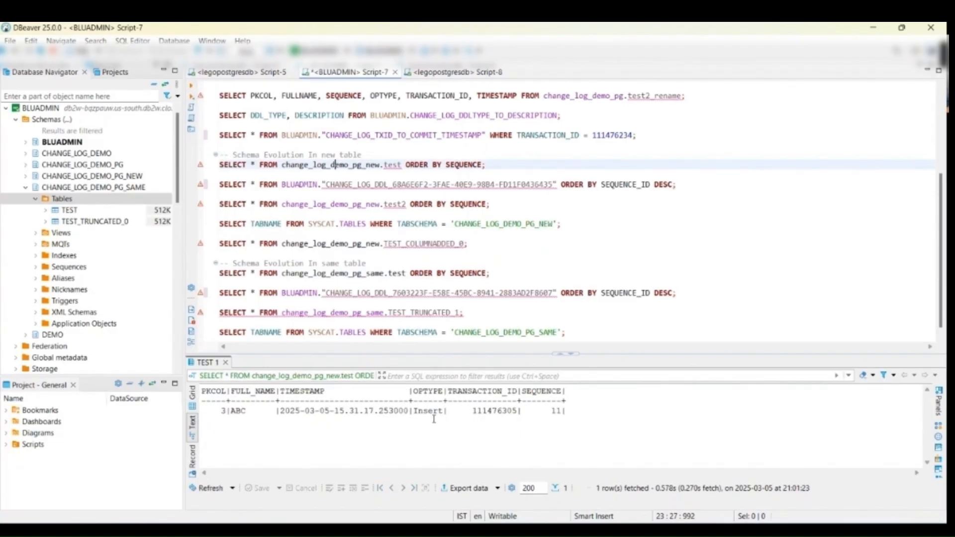
left_click(371, 273)
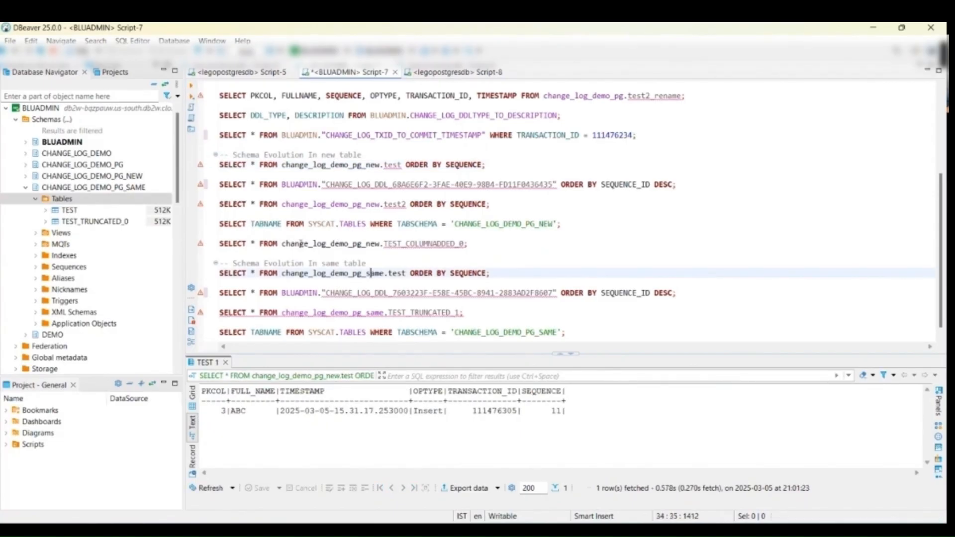
left_click(194, 87)
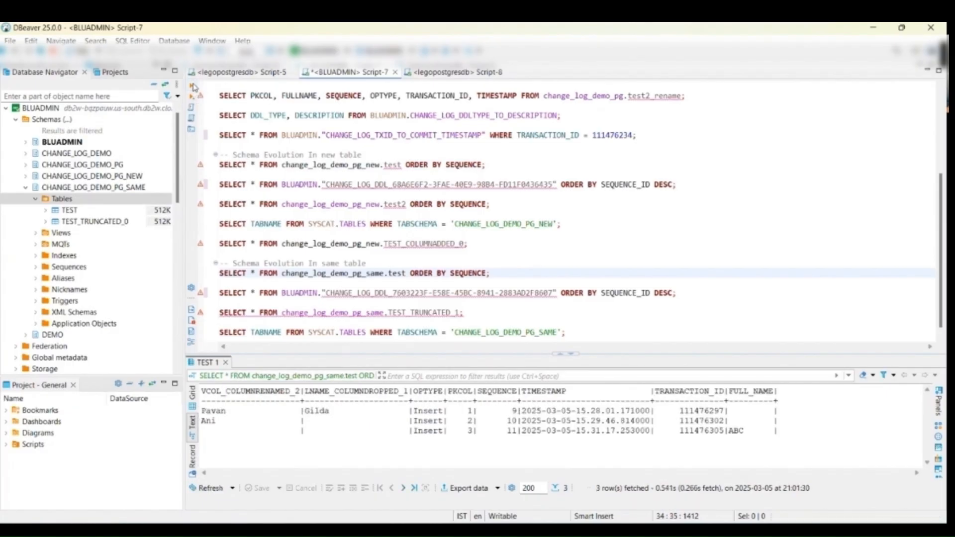
left_click_drag(729, 431, 745, 431)
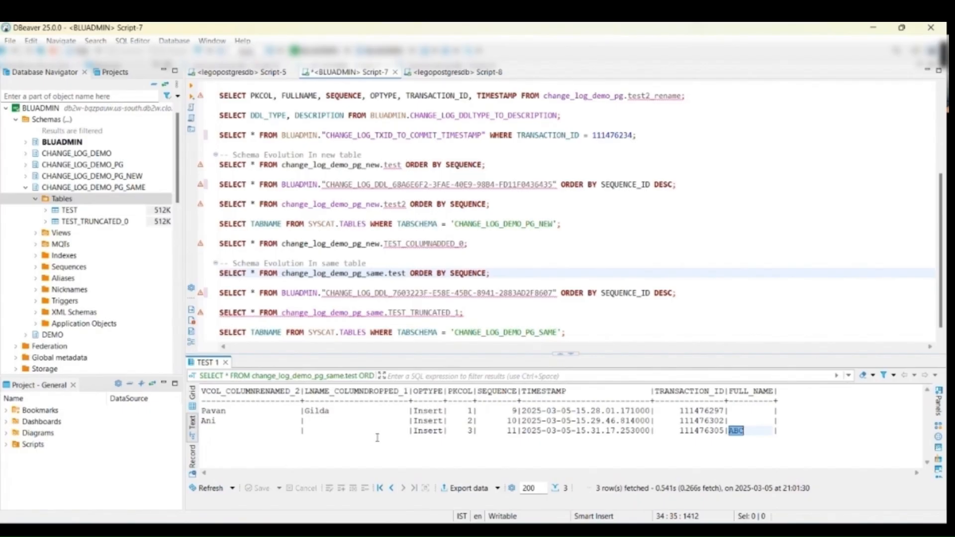
- In Script-8, execute the ALTER TABLE statement that sets full_name in change_log_demo1.test to data type varchar(50)
left_click(445, 73)
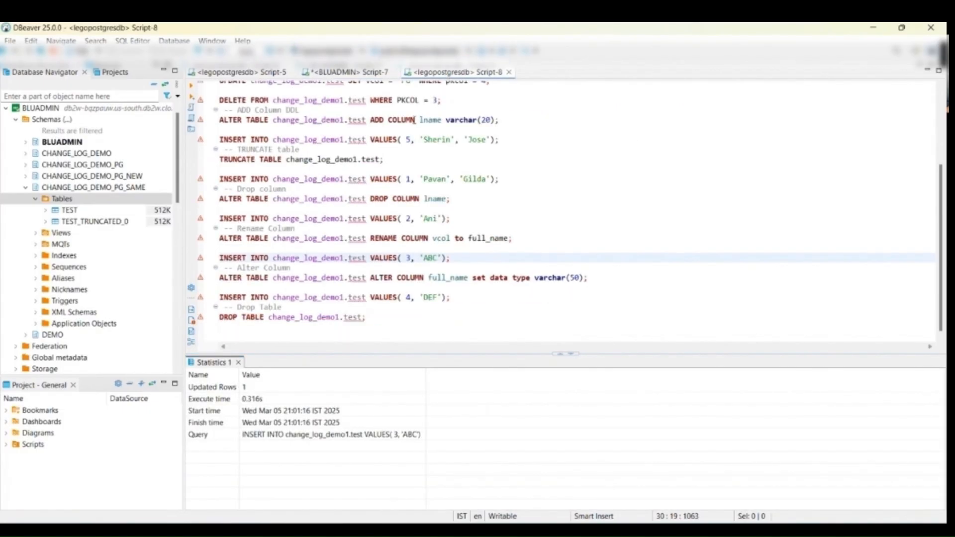
left_click(306, 277)
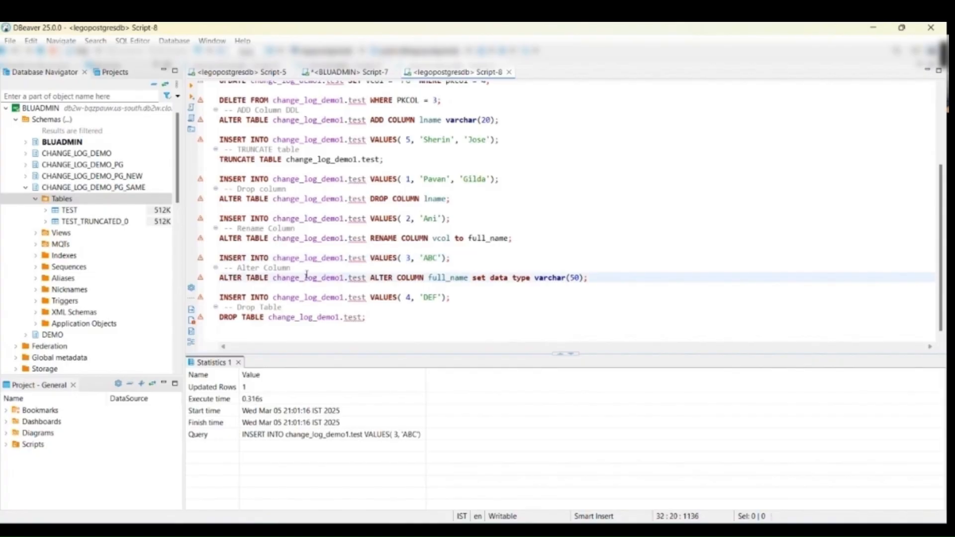
left_click(191, 87)
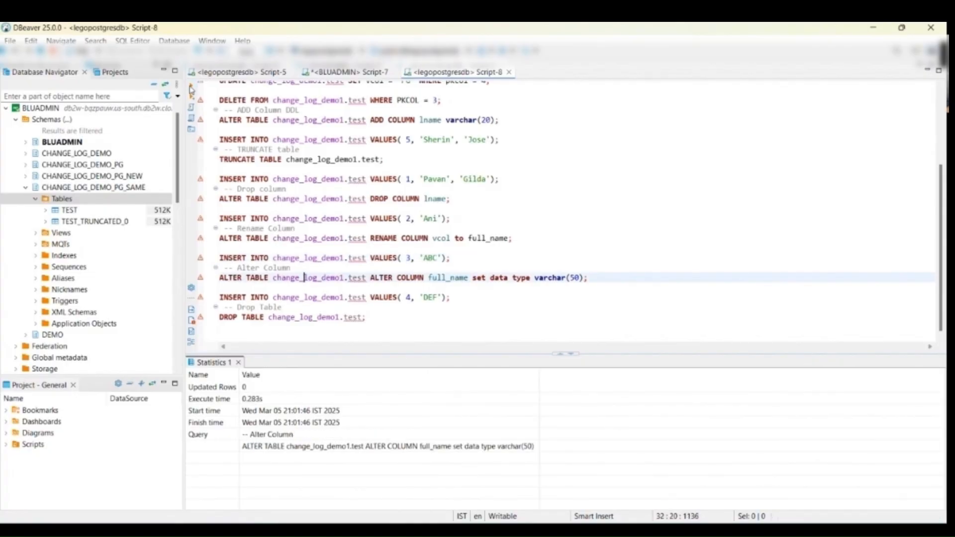
- In Script-7, list the table names of schema CHANGE_LOG_DEMO_PG_NEW to look for the table archived by the column alteration
left_click(350, 72)
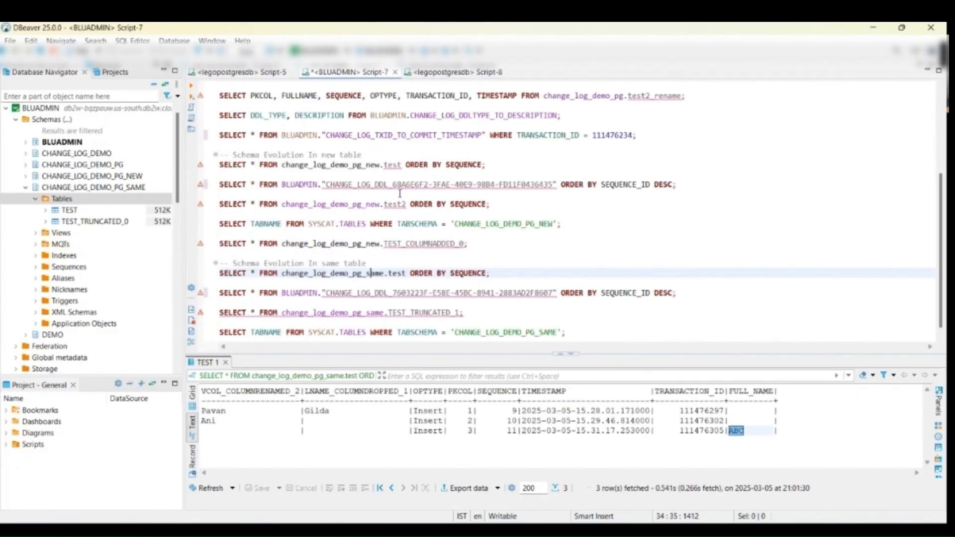
left_click(412, 224)
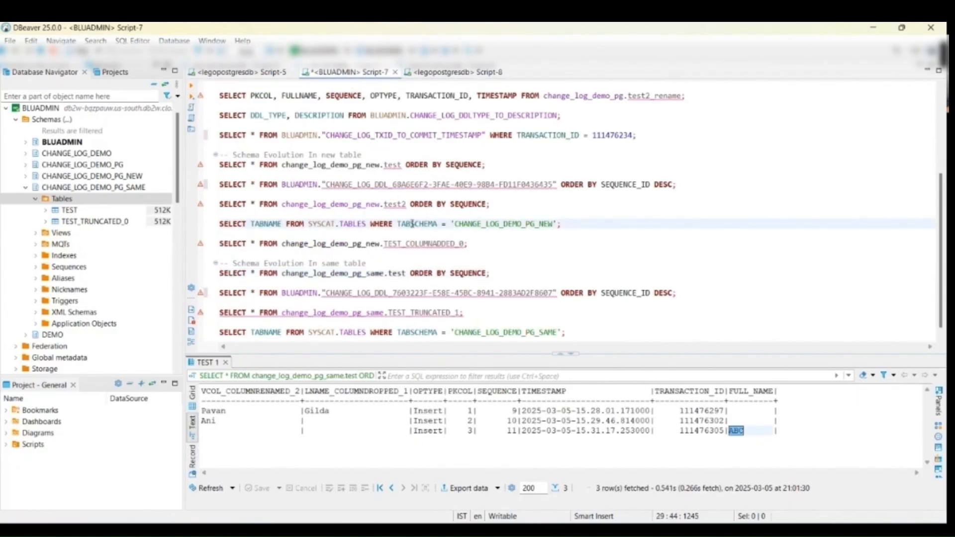
left_click(193, 88)
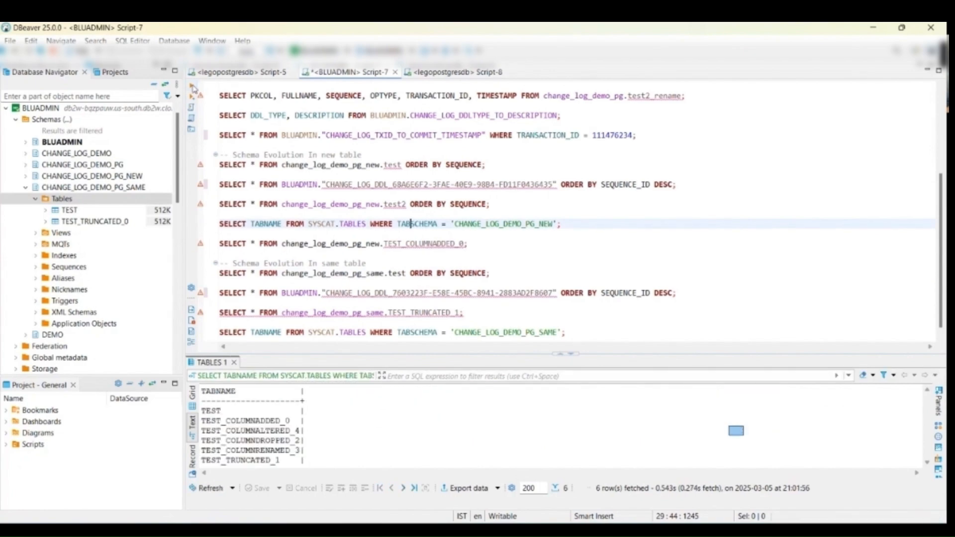
left_click_drag(304, 431, 202, 433)
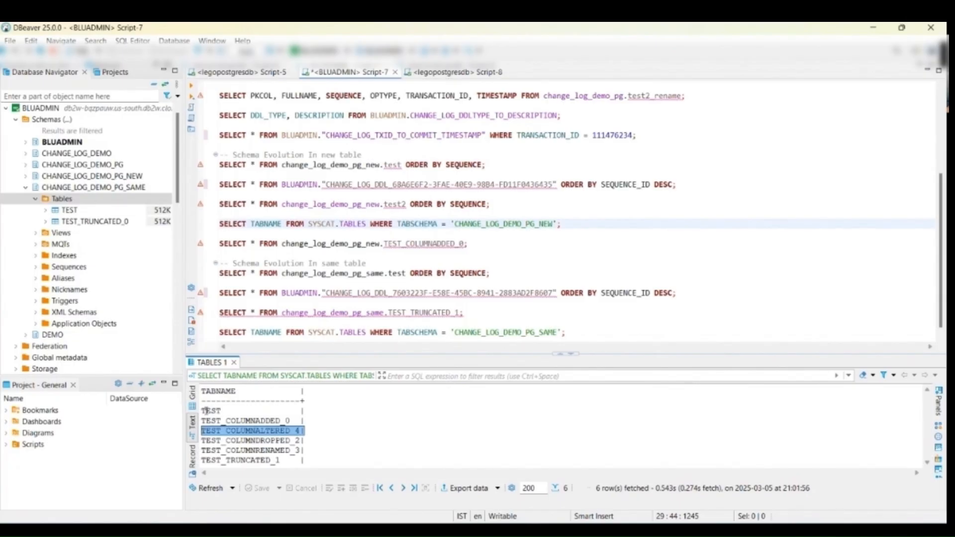
double_click(213, 411)
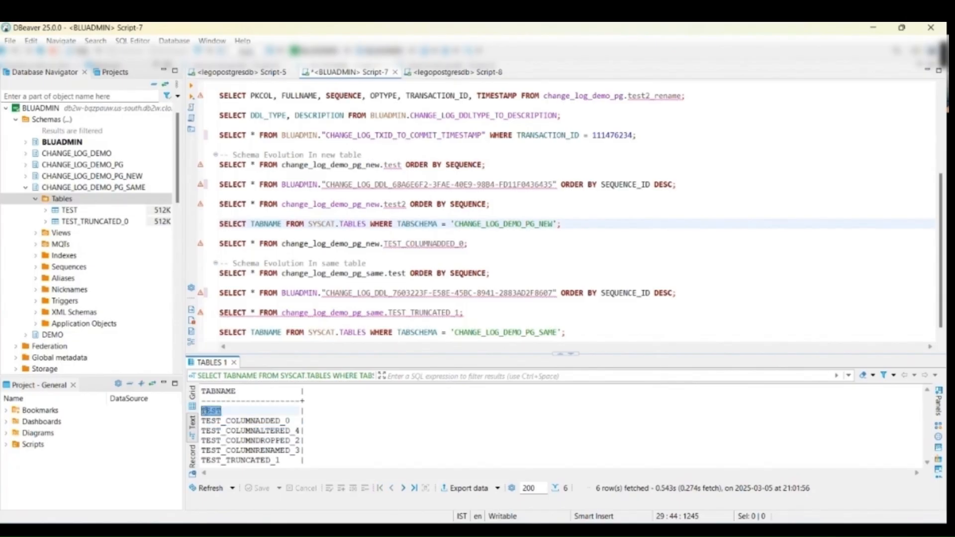
- Query both targets' DDL logs in descending SEQUENCE_ID order to examine the alter-column entry
left_click(354, 184)
left_click(193, 87)
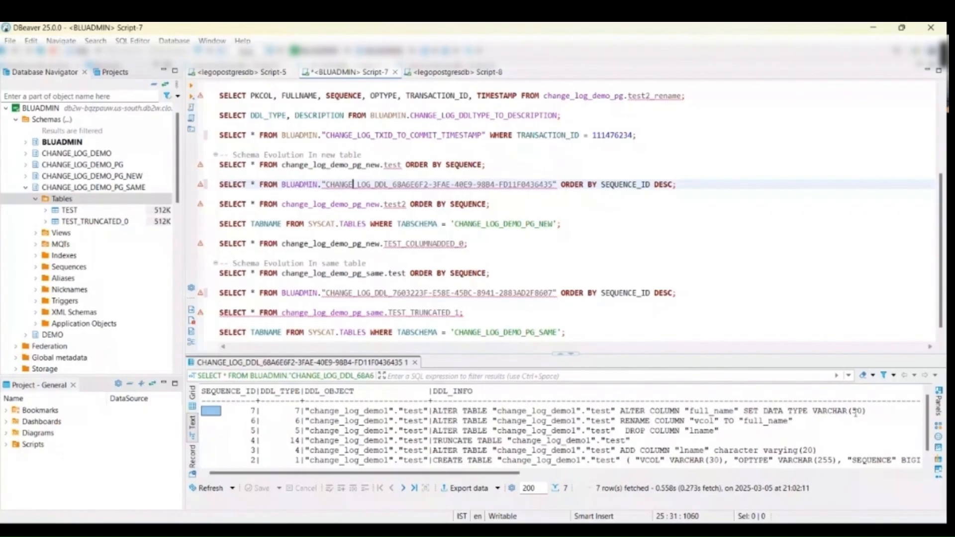
left_click(462, 293)
left_click(192, 86)
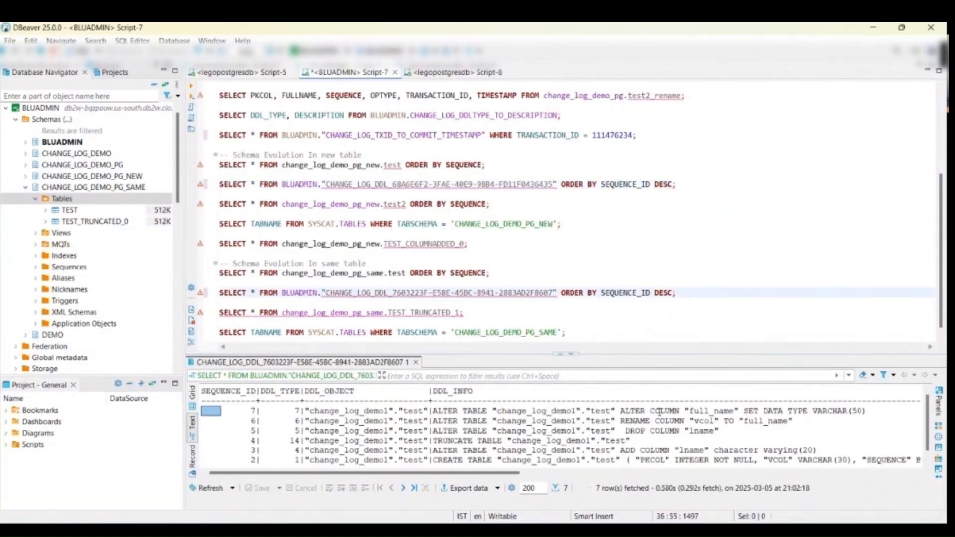
- Query the same-table and new-table targets' test tables to examine how the altered full_name column is represented in each
left_click(359, 273)
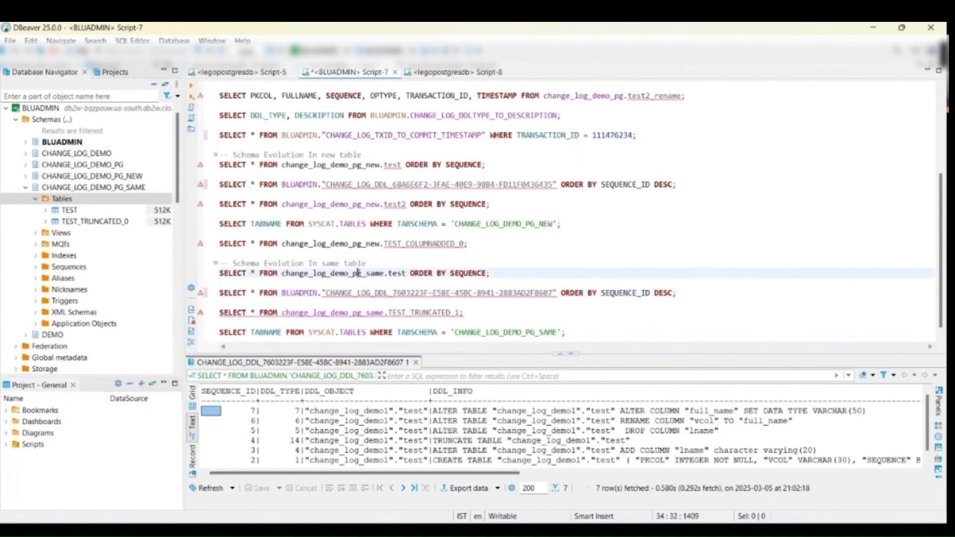
left_click(192, 87)
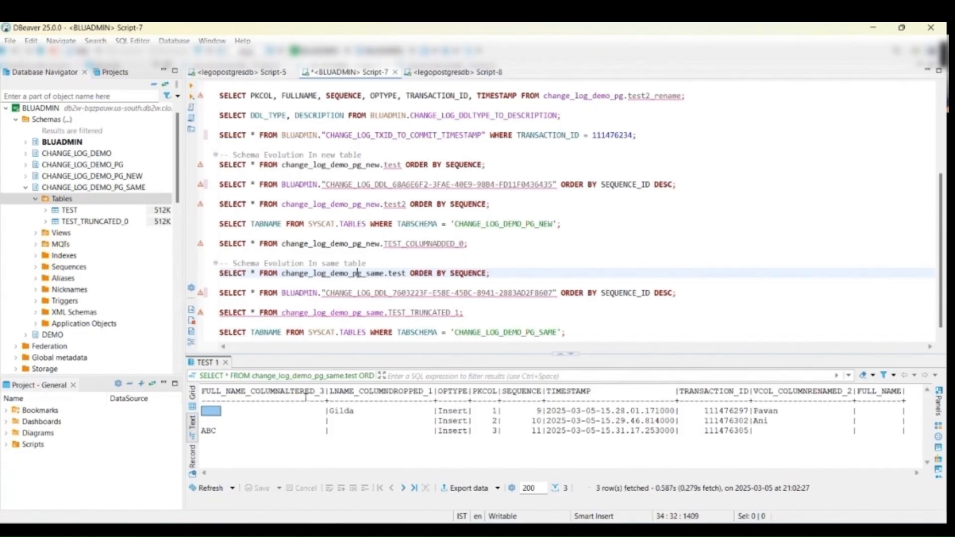
left_click_drag(324, 391, 212, 384)
double_click(869, 390)
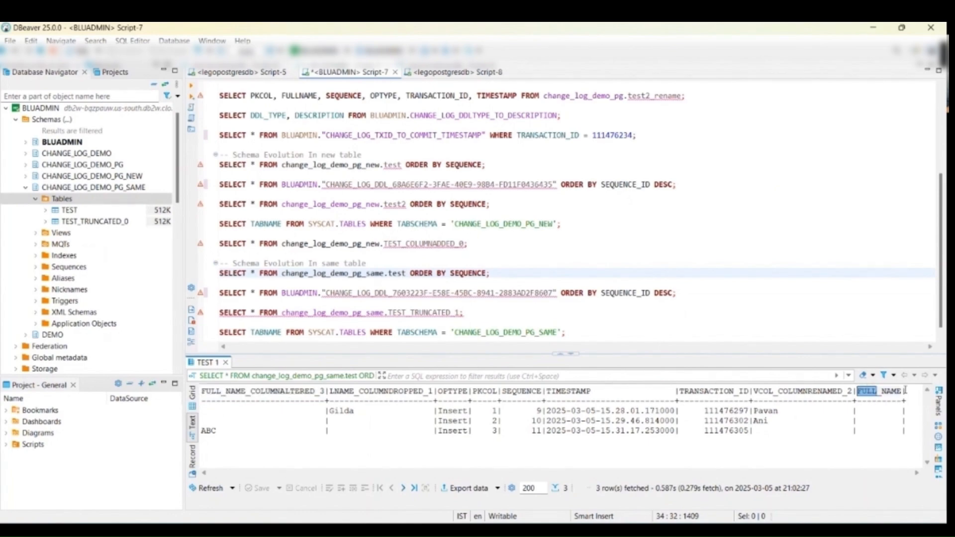
left_click(377, 164)
key("ctrl+Return")
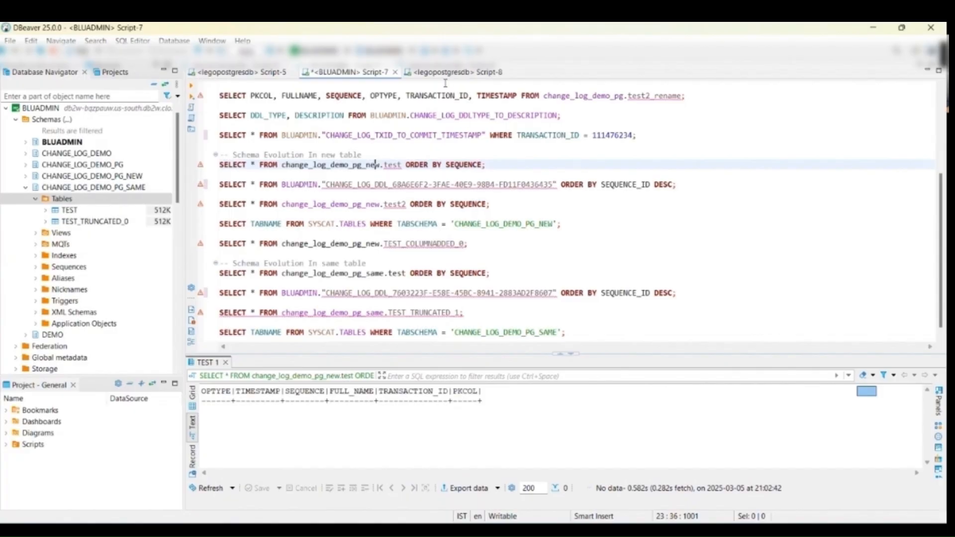
- In Script-8, execute the INSERT statement that adds the row (4, 'DEF') to change_log_demo1.test
left_click(431, 76)
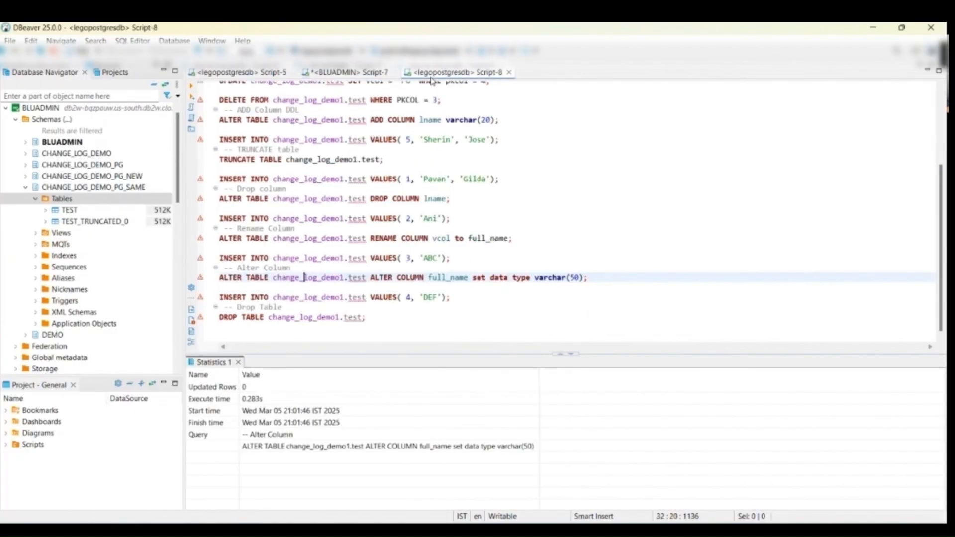
left_click(340, 298)
left_click(191, 88)
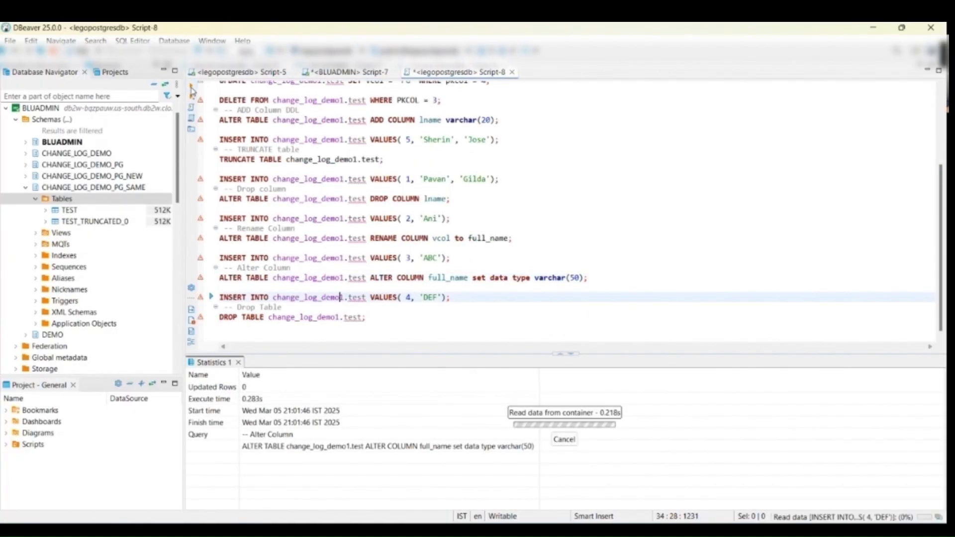
- In Script-7, query both targets' test tables to check the replicated row with key 4 and its FULL_NAME value
left_click(344, 73)
left_click(367, 165)
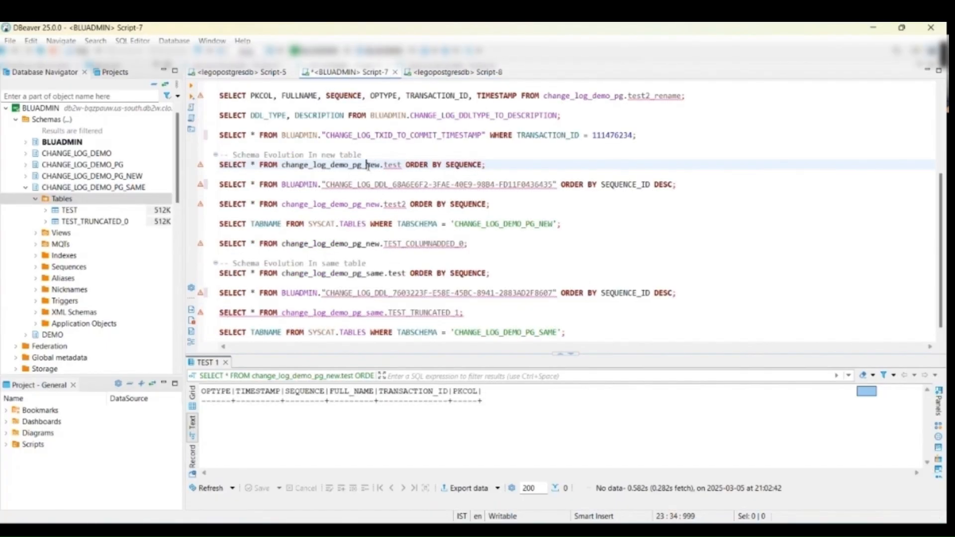
left_click(192, 87)
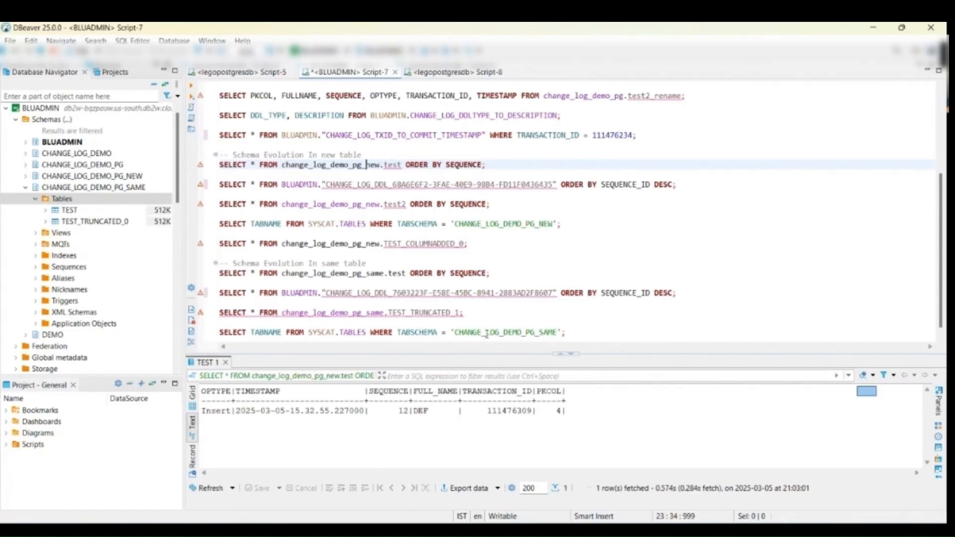
left_click(384, 273)
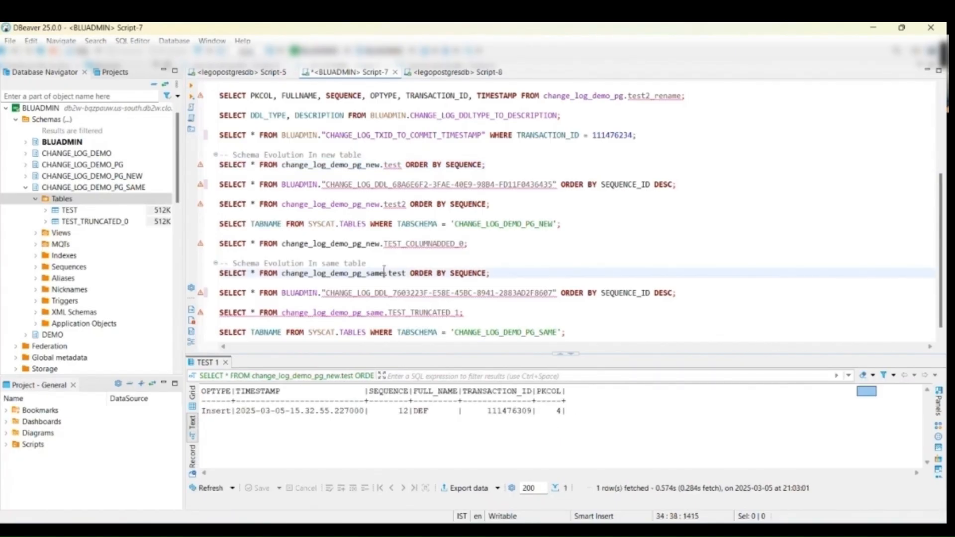
left_click(192, 87)
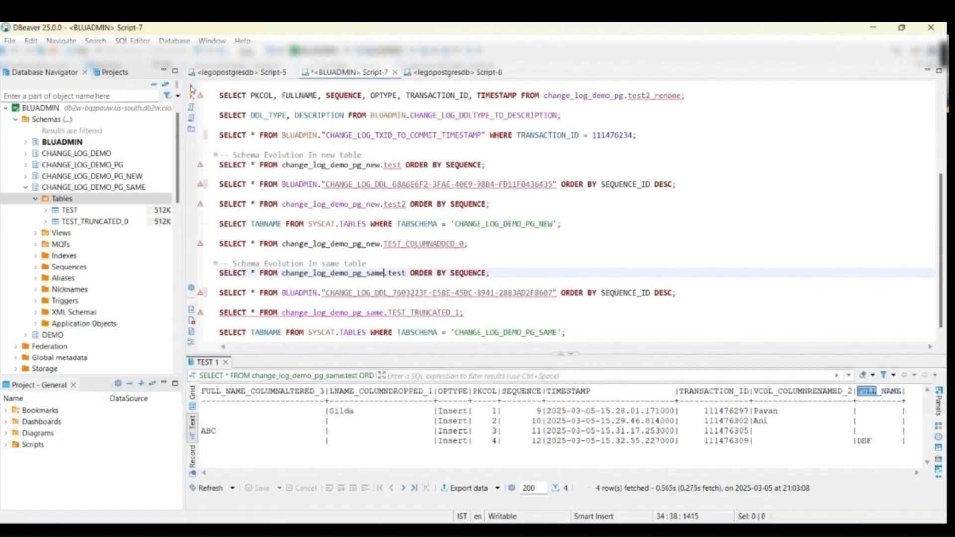
double_click(864, 440)
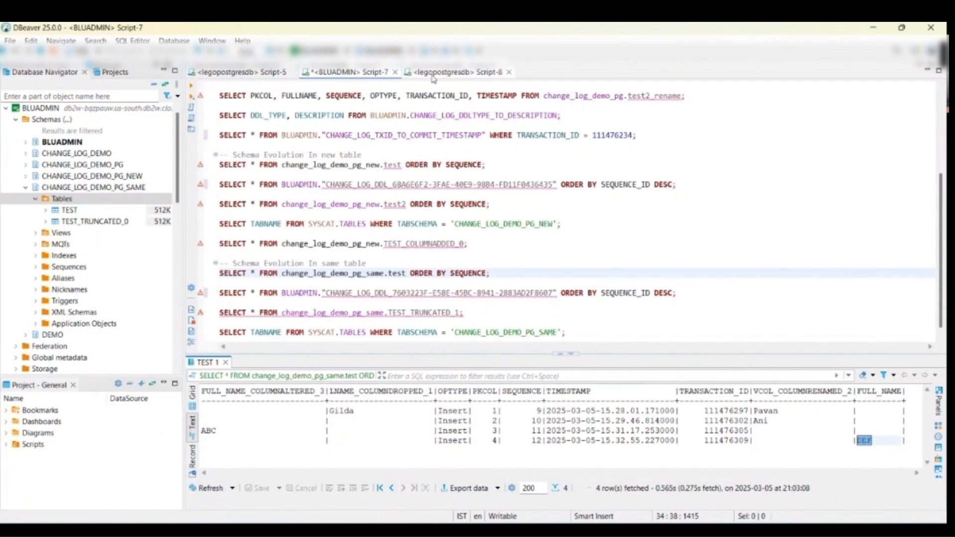
- In Script-8, execute the DROP TABLE statement for change_log_demo1.test
left_click(454, 72)
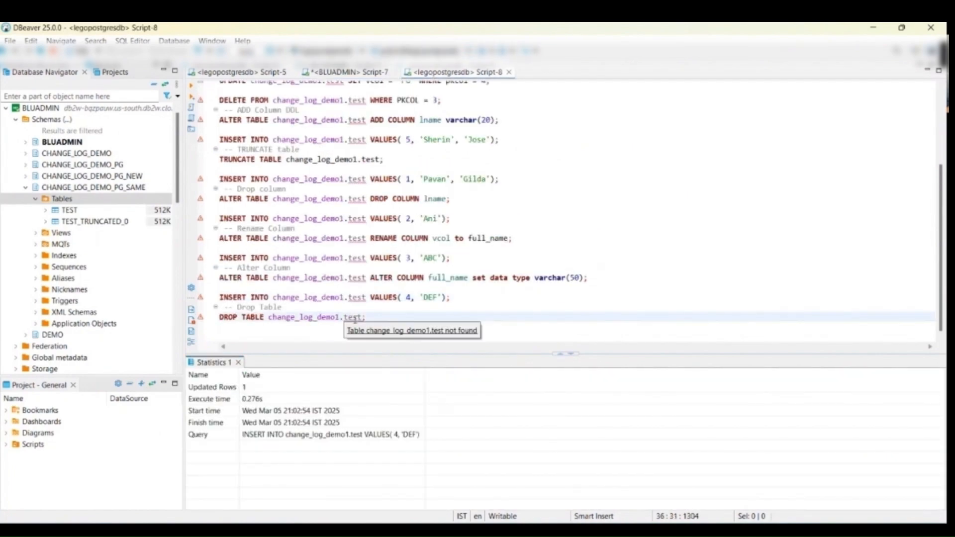
left_click(191, 88)
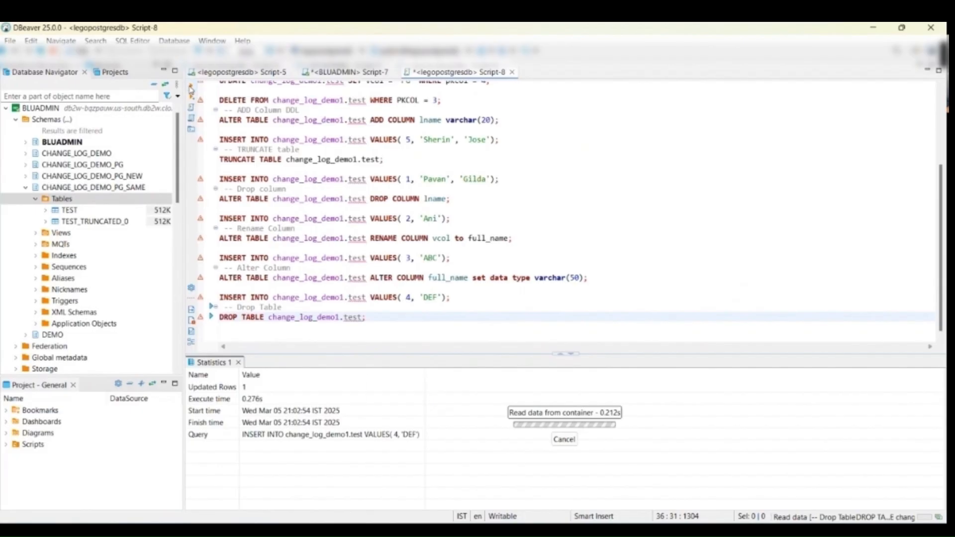
- In Script-7, query SYSCAT.TABLES for the table names in schema CHANGE_LOG_DEMO_PG_NEW and examine how the new-table target handled the source table drop
left_click(348, 71)
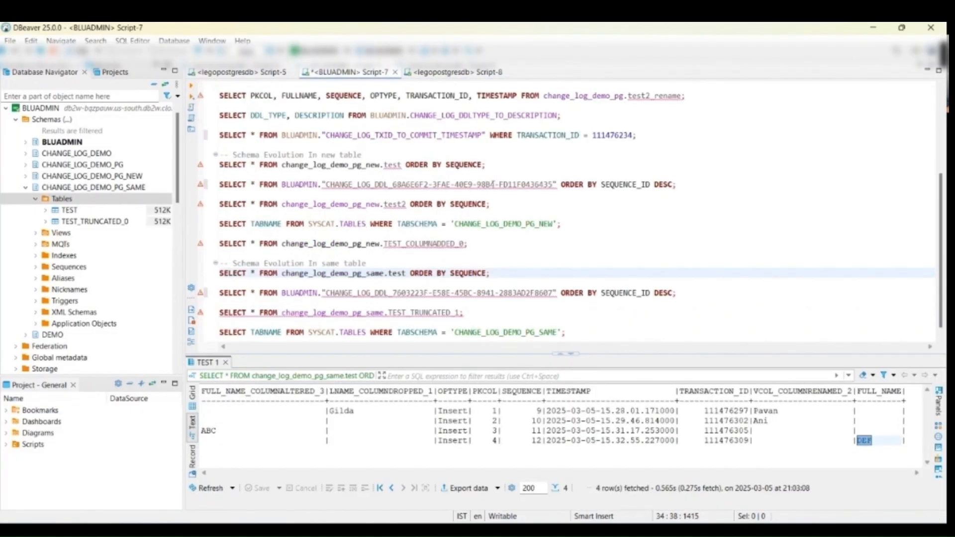
left_click(475, 215)
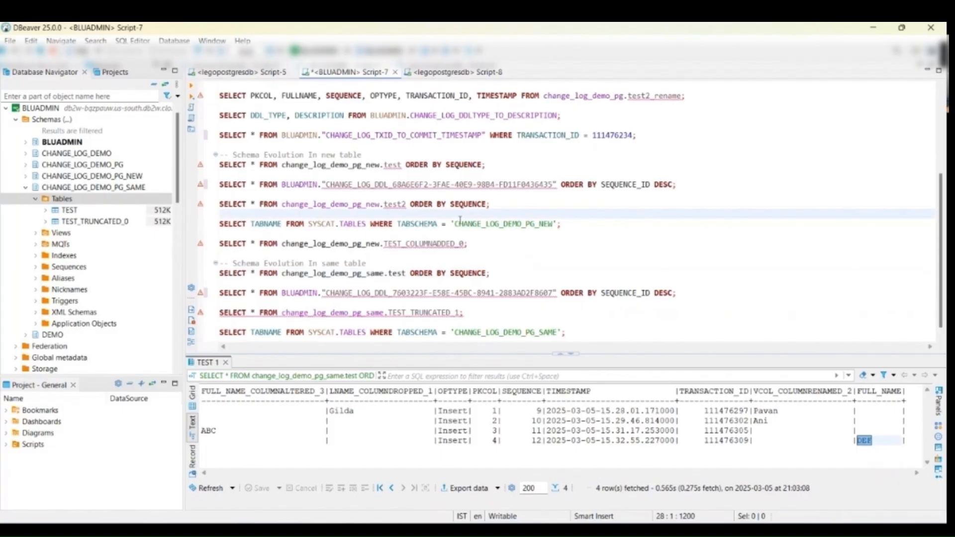
left_click(434, 225)
left_click(192, 88)
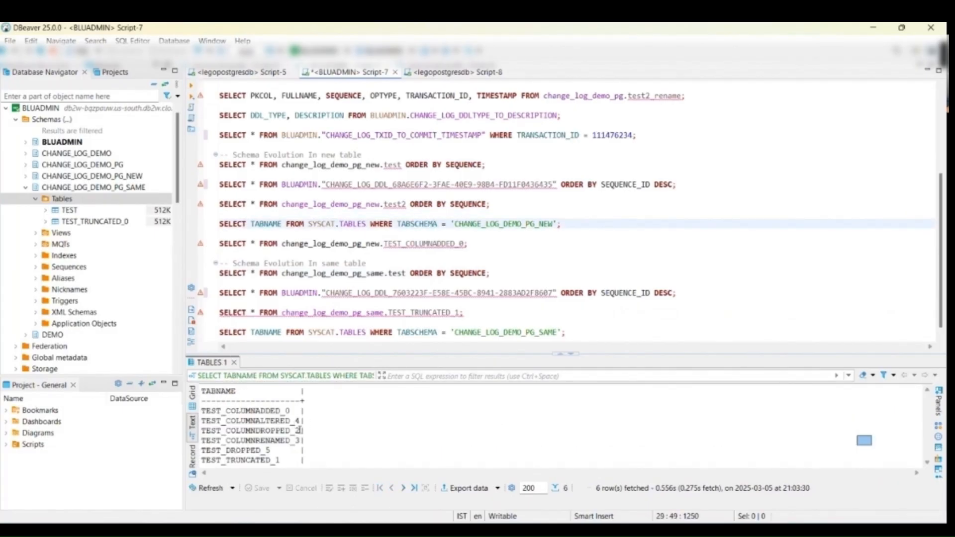
left_click_drag(305, 430, 200, 431)
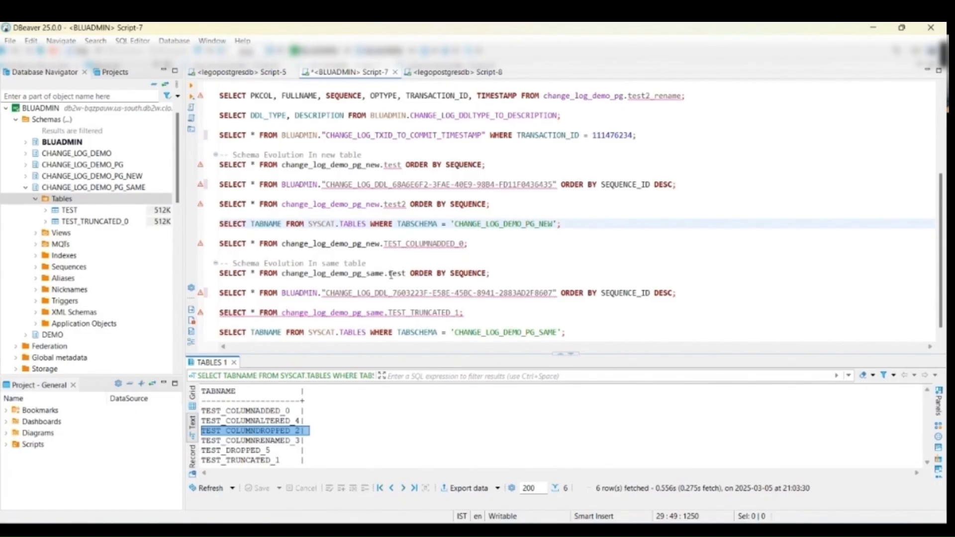
- Query SYSCAT.TABLES for the table names in schema CHANGE_LOG_DEMO_PG_SAME and highlight the dropped table's entry
left_click(426, 332)
left_click(192, 88)
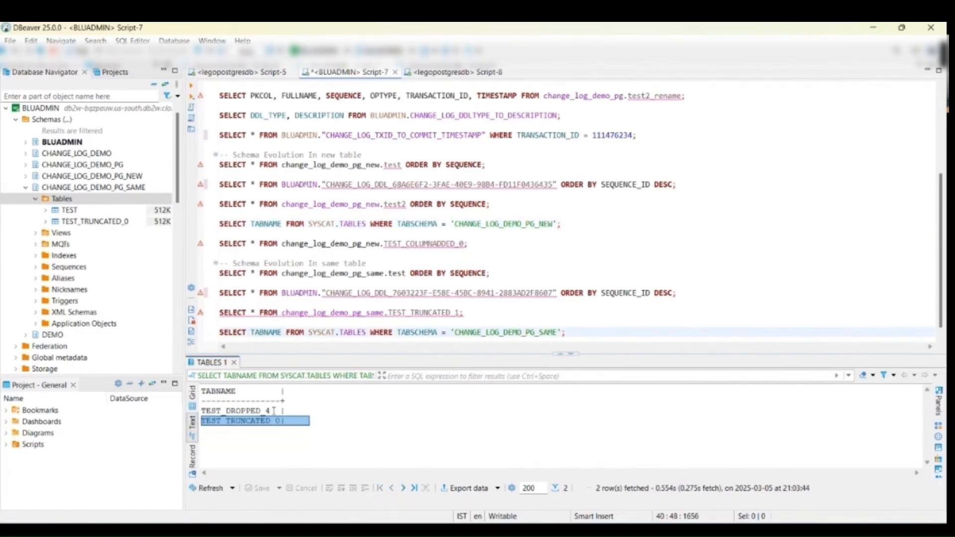
left_click_drag(271, 410, 202, 411)
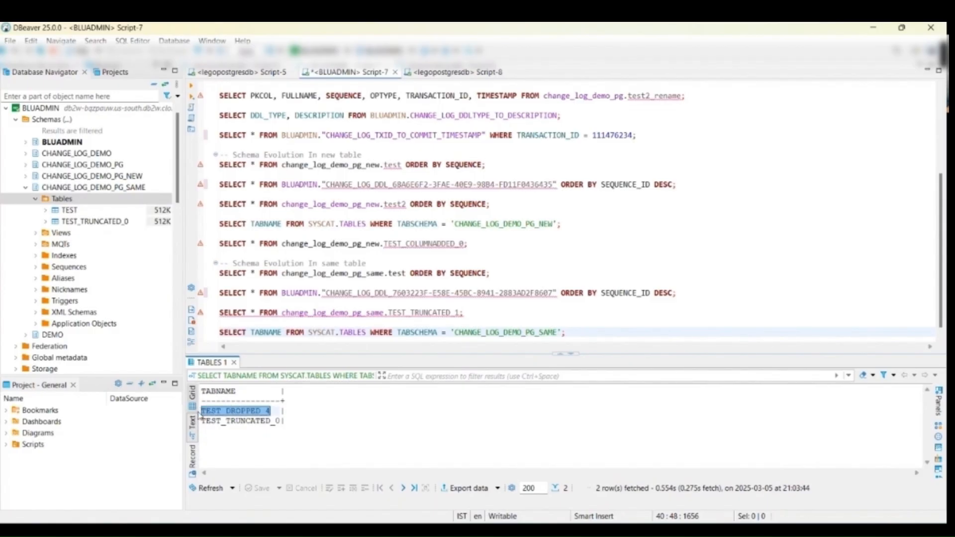